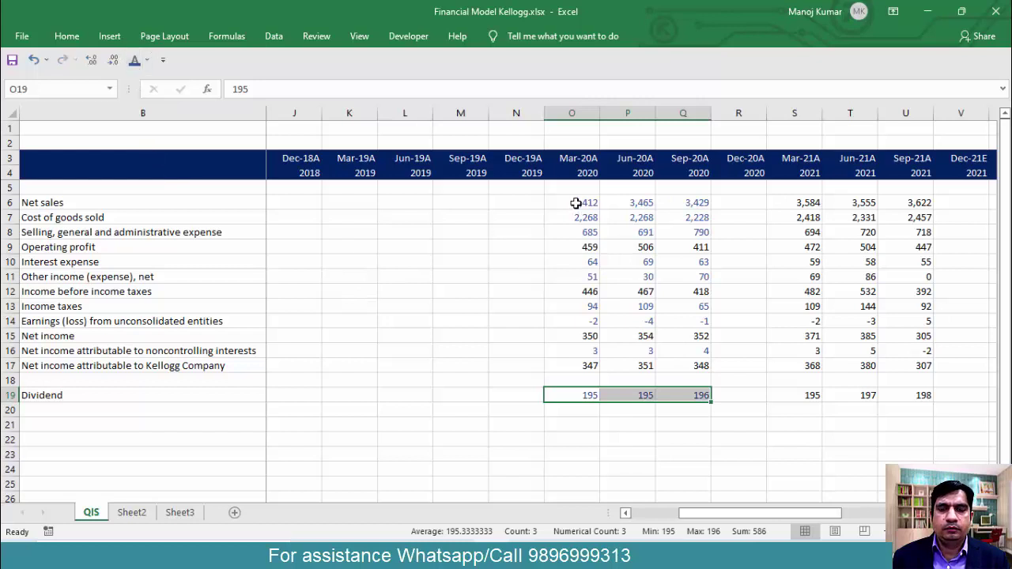
drag(575, 204, 700, 399)
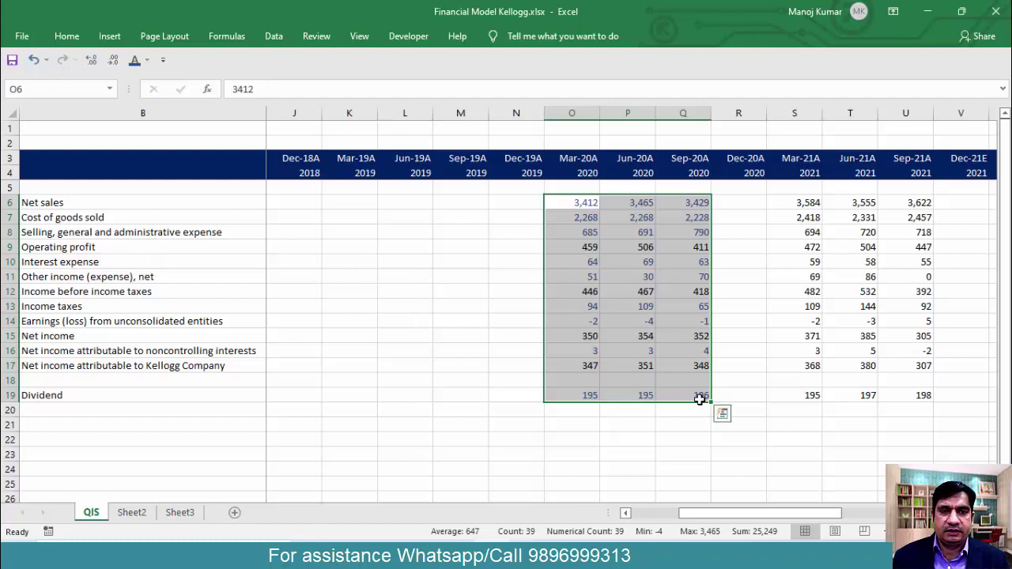
click(758, 407)
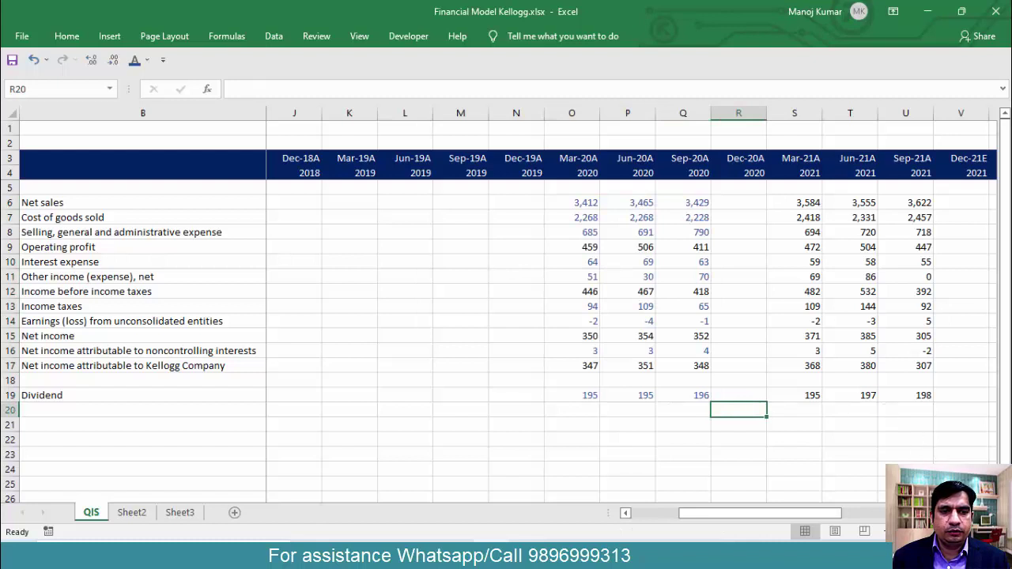
scroll(632, 308, right, 1)
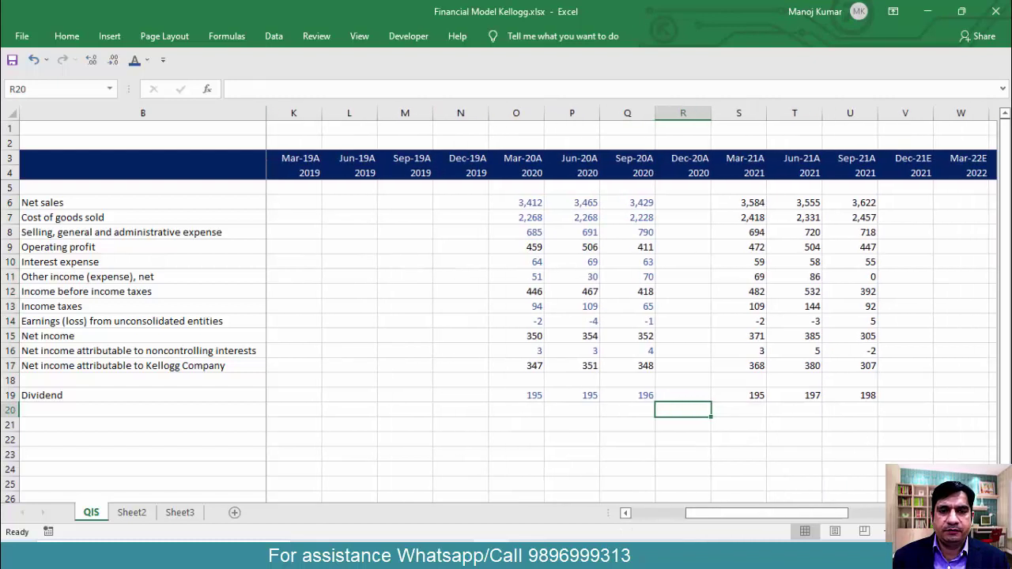
drag(751, 202, 870, 401)
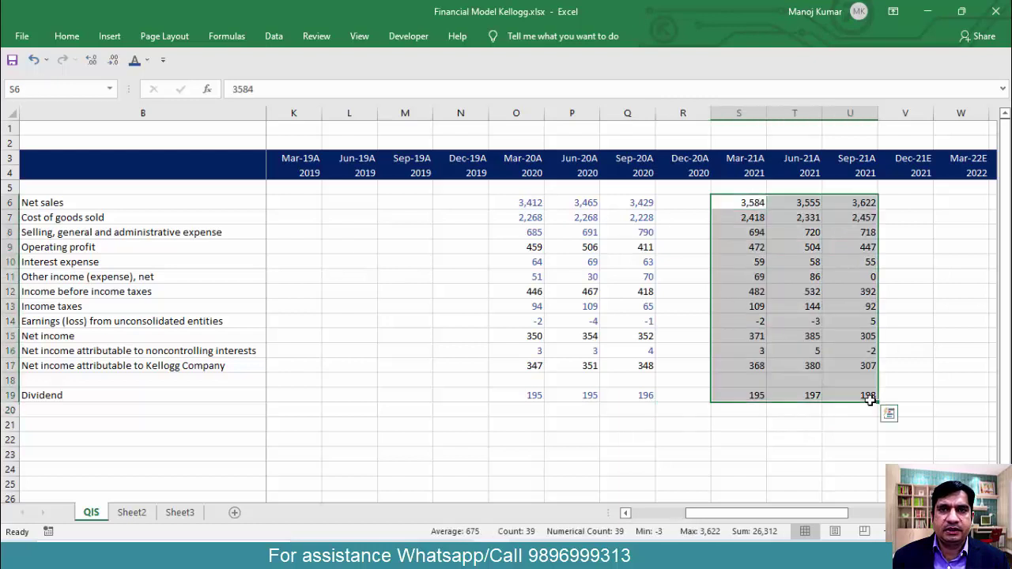
Copy only the formats of the Mar-20A to Sep-20A figures, rows 6 to 19, onto the Mar-21A to Sep-21A figures.
click(521, 203)
drag(532, 222, 636, 393)
key(ctrl+c)
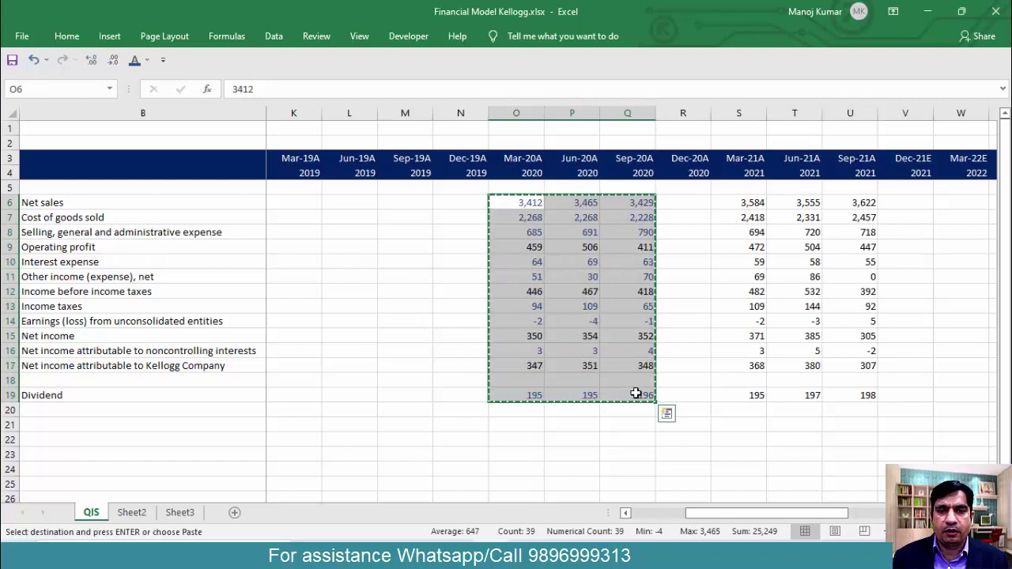
click(740, 204)
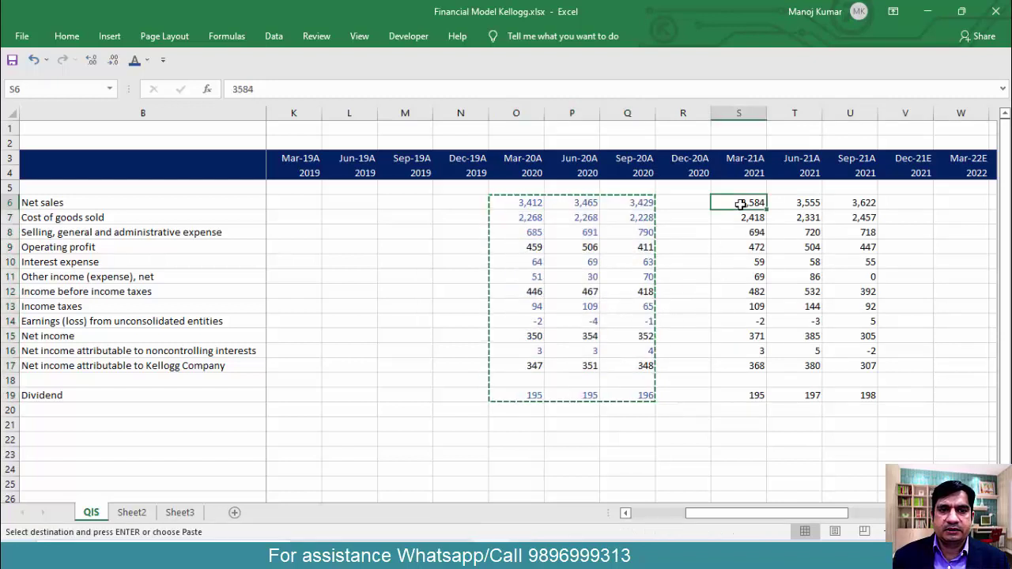
key(alt+e)
key(s)
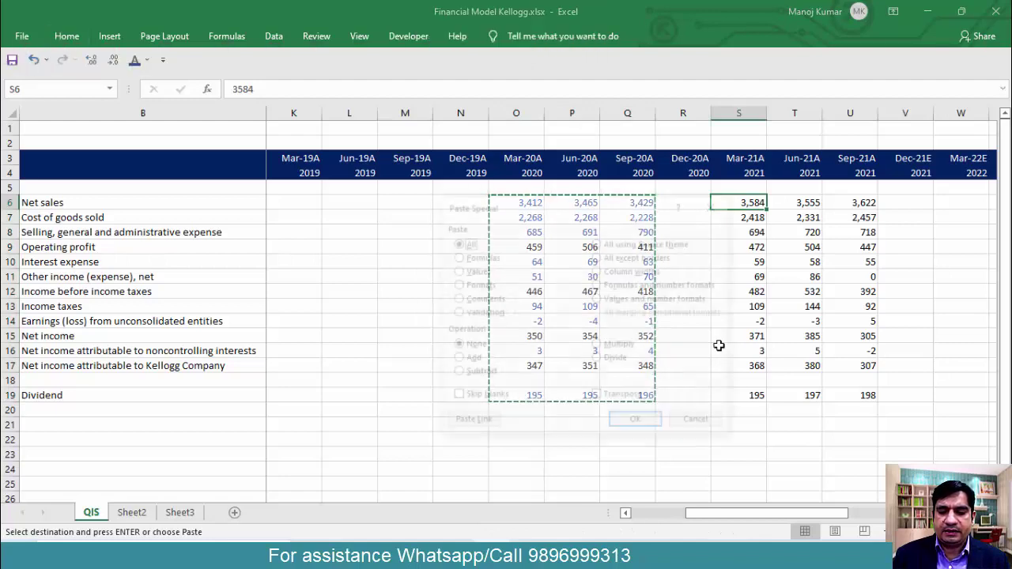
key(t)
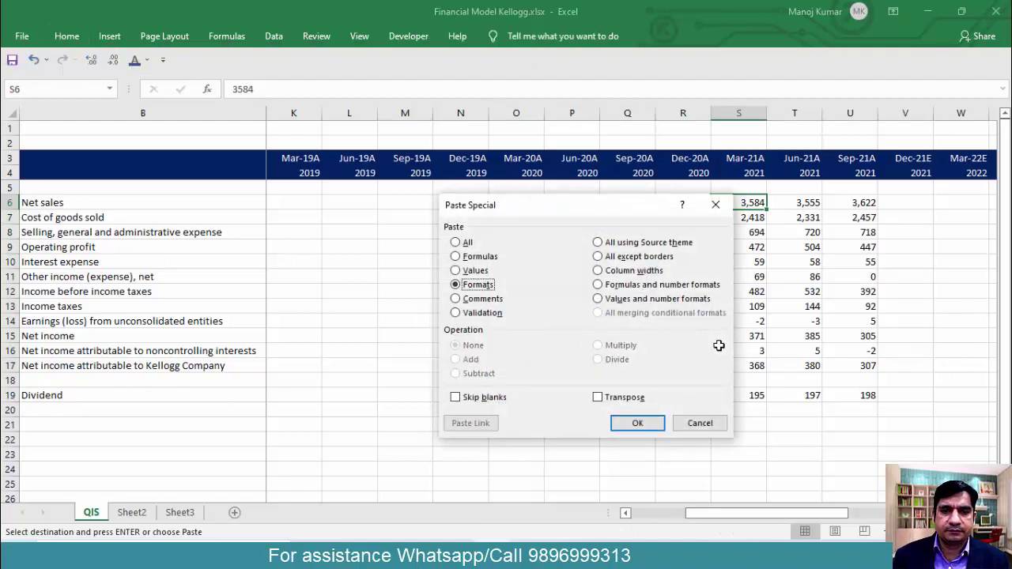
click(656, 423)
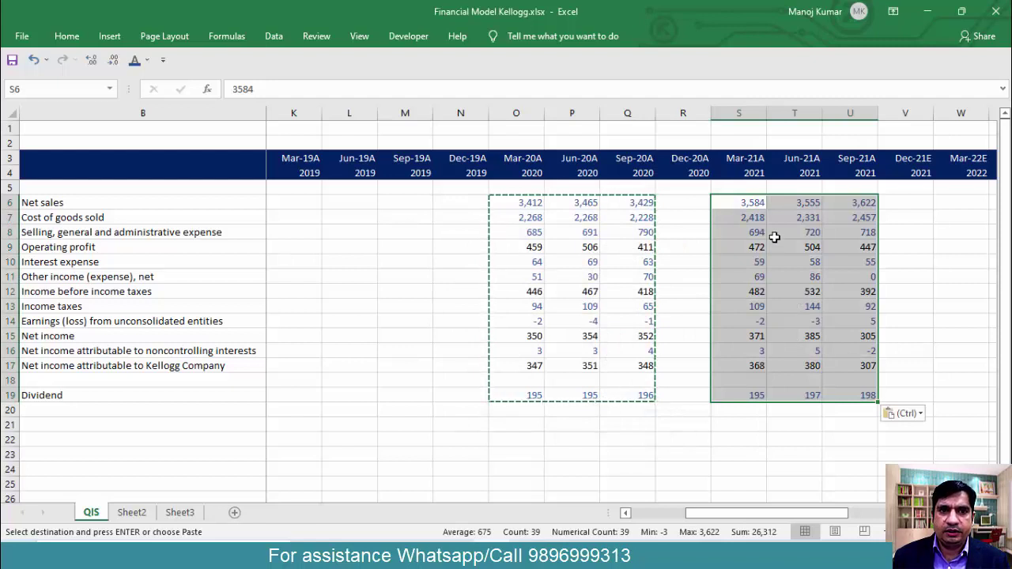
key(Escape)
key(Escape)
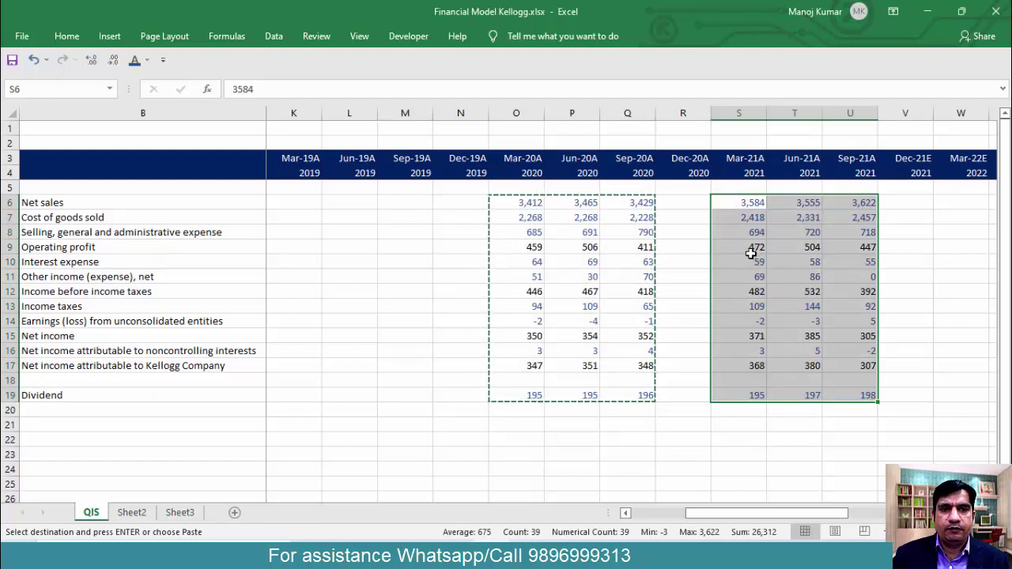
drag(743, 247, 840, 247)
drag(766, 290, 847, 289)
click(753, 336)
drag(753, 336, 840, 335)
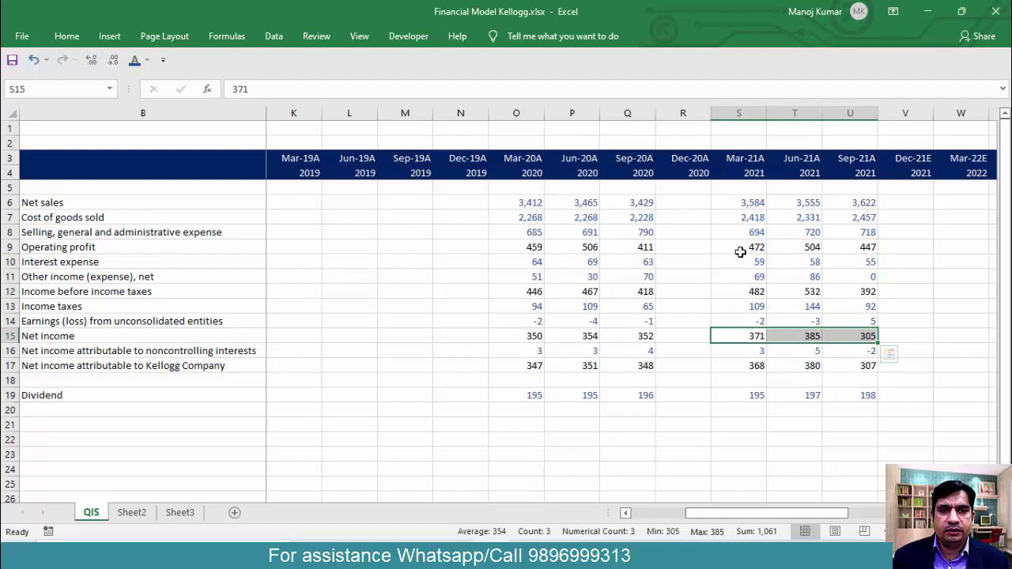
Copy the Sep-20A operating profit formula into the Mar-21A, Jun-21A and Sep-21A columns.
drag(740, 249, 847, 251)
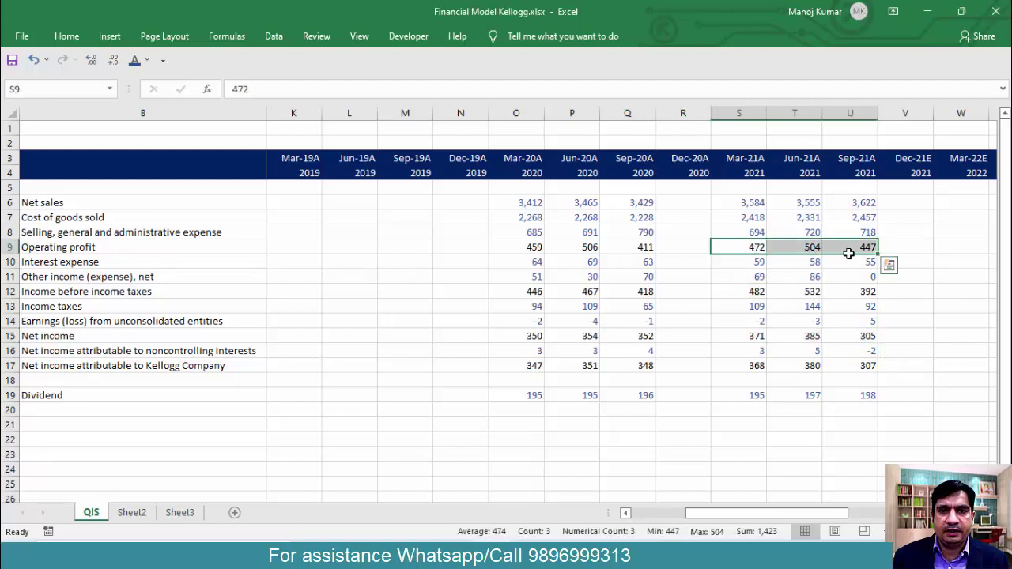
click(648, 250)
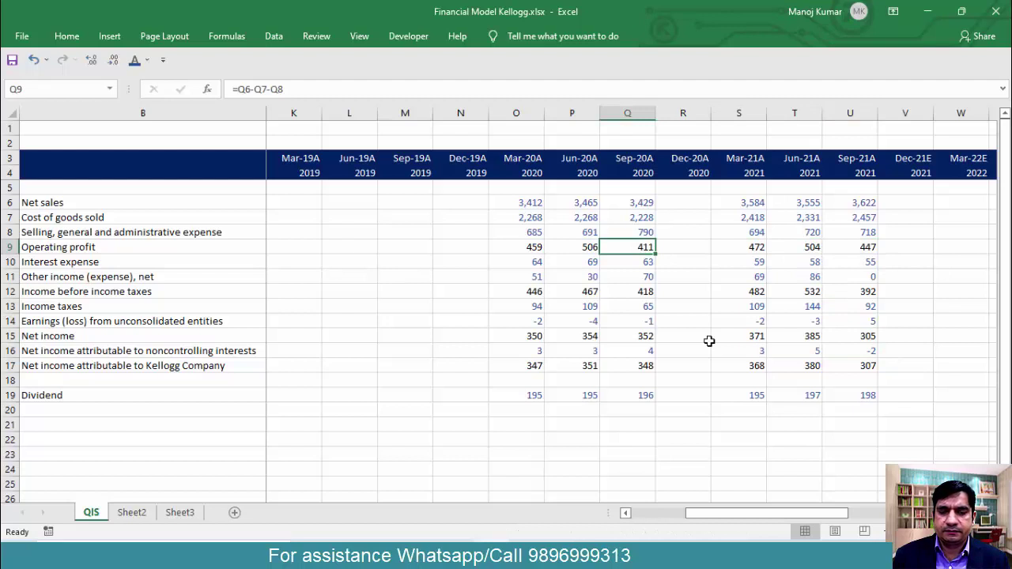
key(ctrl+c)
key(Right)
key(Right)
key(shift+Right)
key(shift+Right)
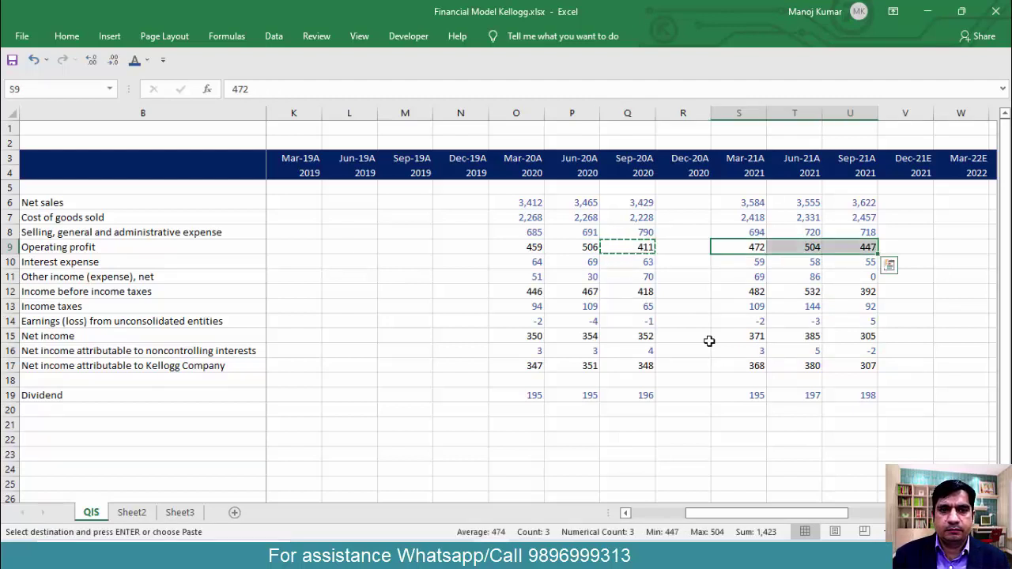
key(ctrl+v)
Copy the Sep-20A income before income taxes formula into the Mar-21A, Jun-21A and Sep-21A columns.
key(Down)
key(Down)
key(Down)
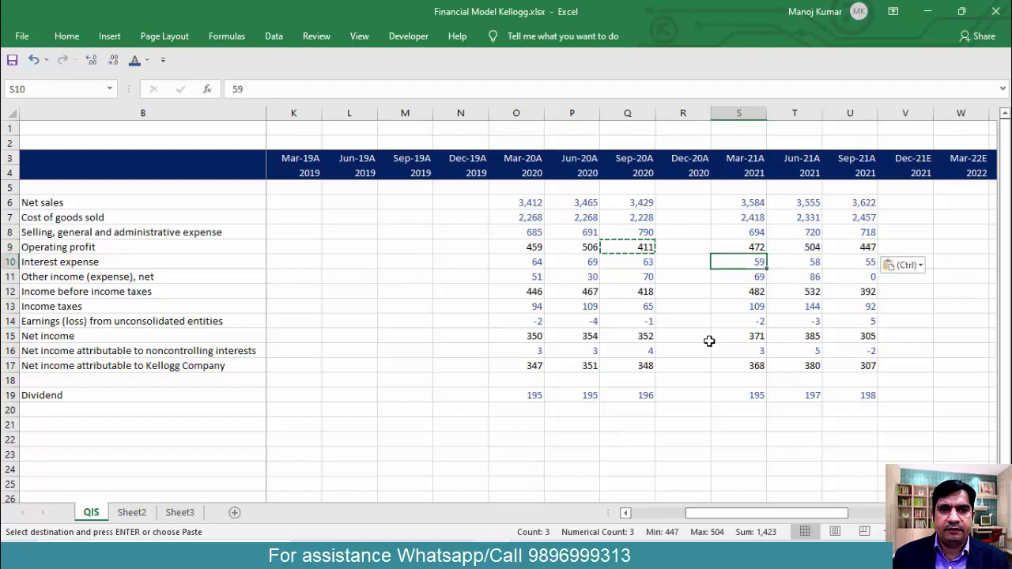
key(Left)
key(Left)
key(ctrl+c)
key(Right)
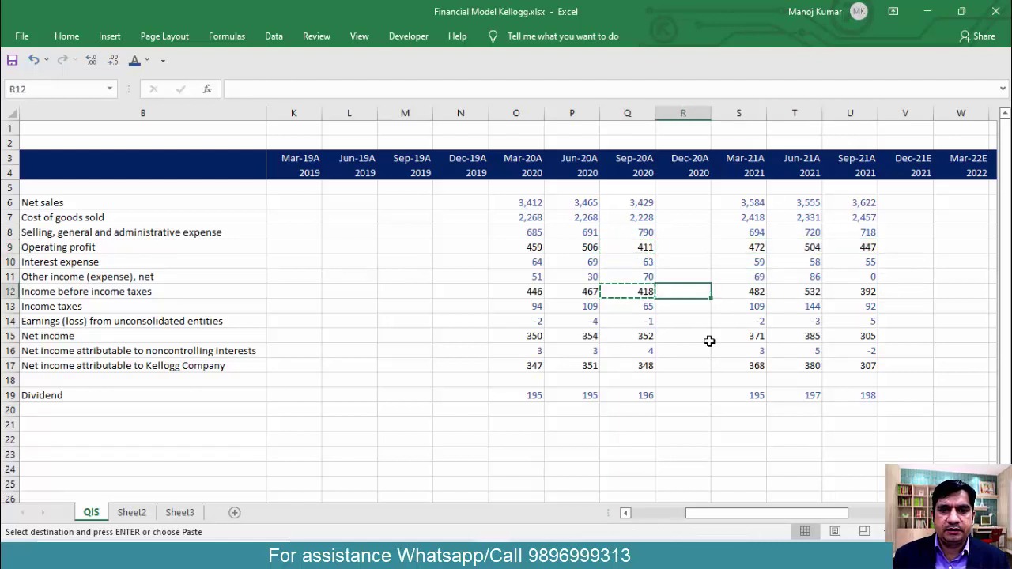
key(Right)
key(shift+Right)
key(shift+Right)
key(ctrl+v)
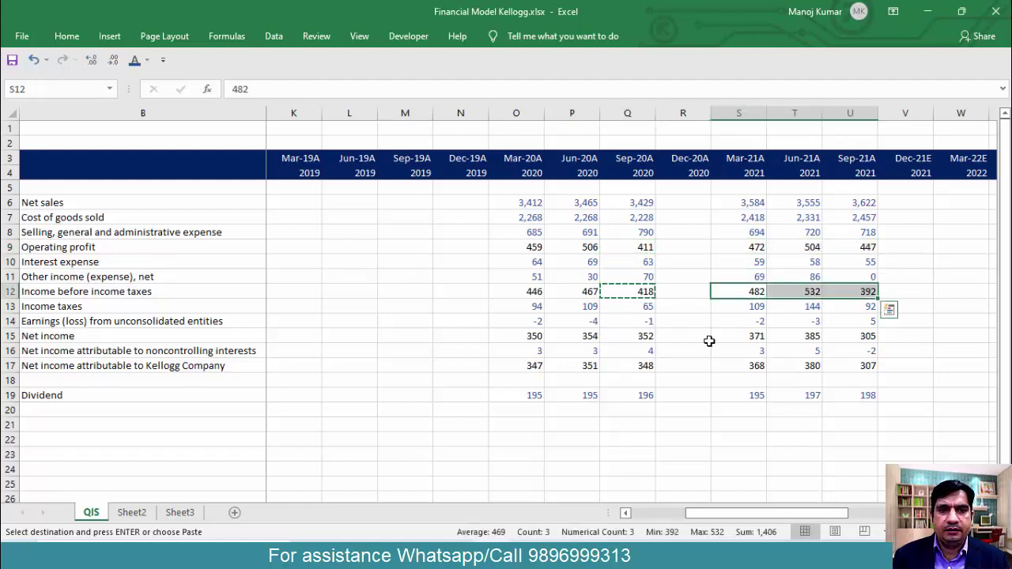
key(Escape)
Try copying the Sep-20A net income formula into the three 2021 quarters, and undo the last two formula pastes.
key(Down)
key(Down)
key(Down)
key(Left)
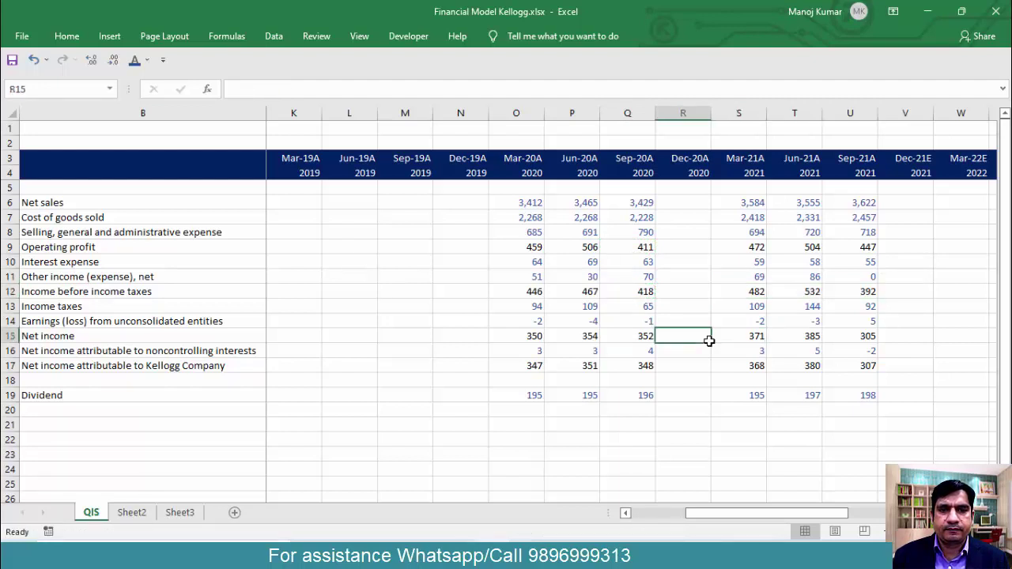
key(Left)
key(ctrl+c)
key(Right)
key(Right)
key(shift+Right)
key(shift+Right)
key(ctrl+v)
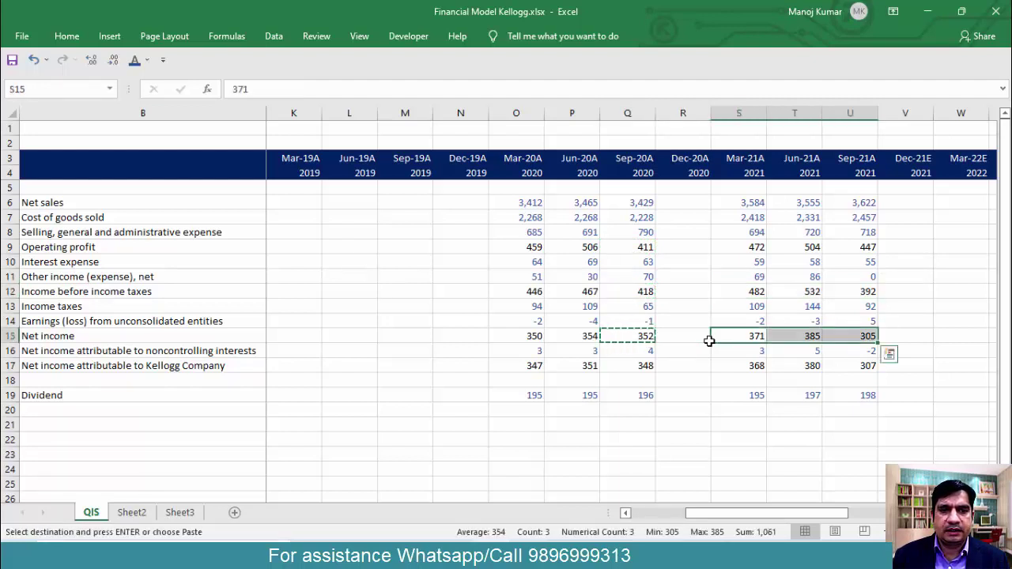
key(Escape)
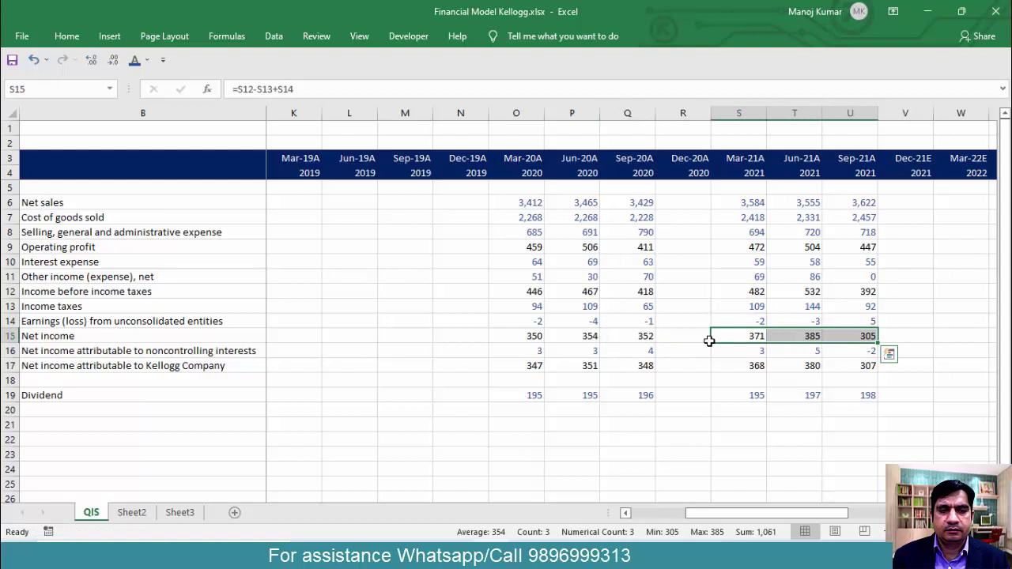
key(ctrl+z)
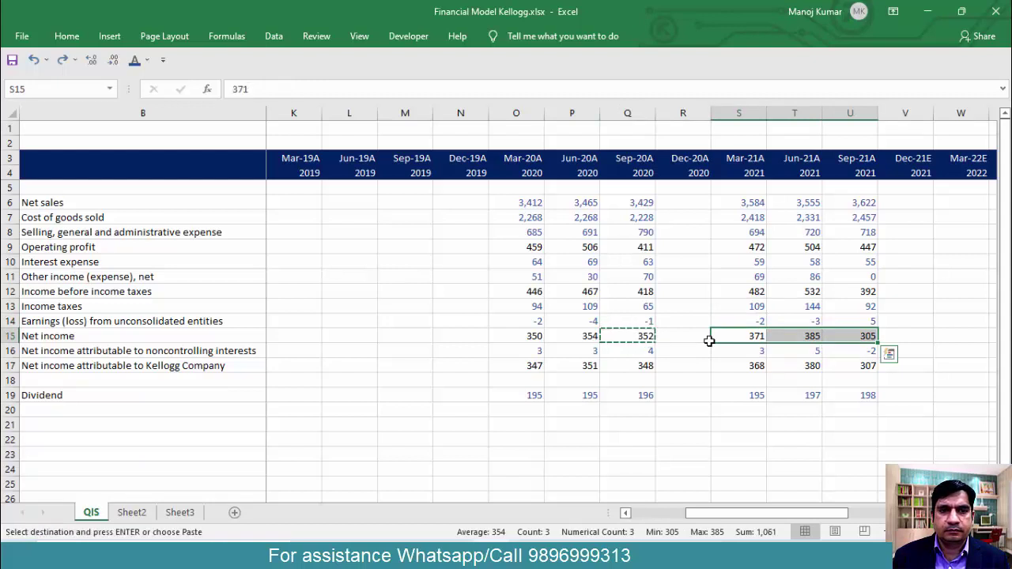
key(ctrl+z)
Copy the Sep-20A net income formula into the Mar-21A, Jun-21A and Sep-21A columns.
key(Down)
key(Down)
key(Down)
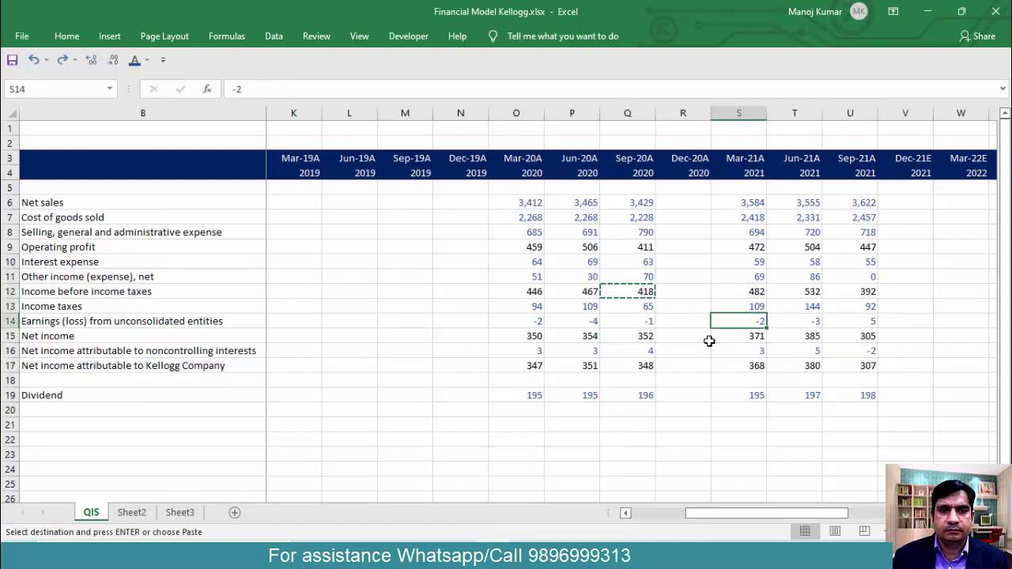
key(Left)
key(Left)
key(ctrl+c)
key(Right)
key(Right)
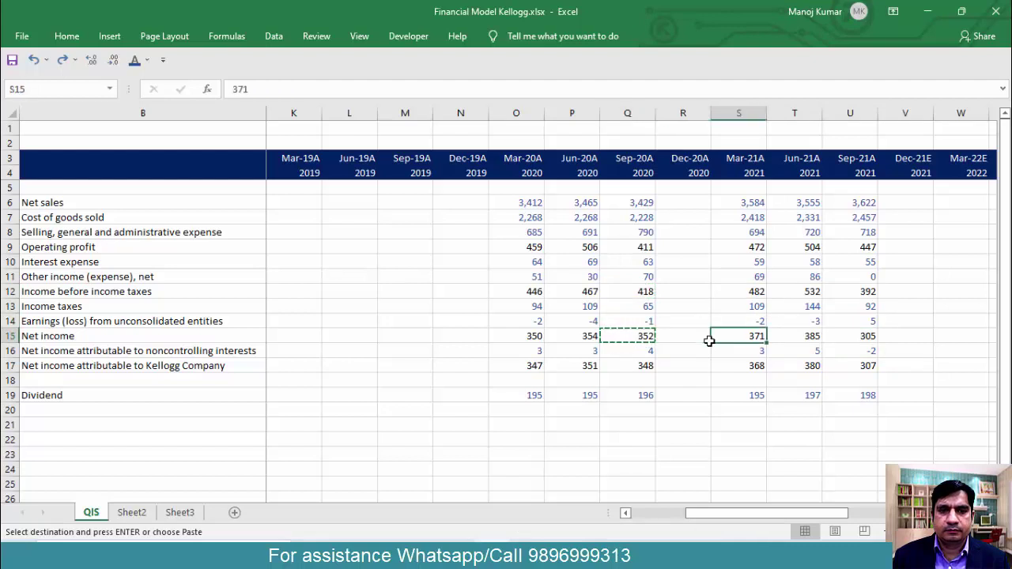
key(shift+Right)
key(shift+Right)
key(Return)
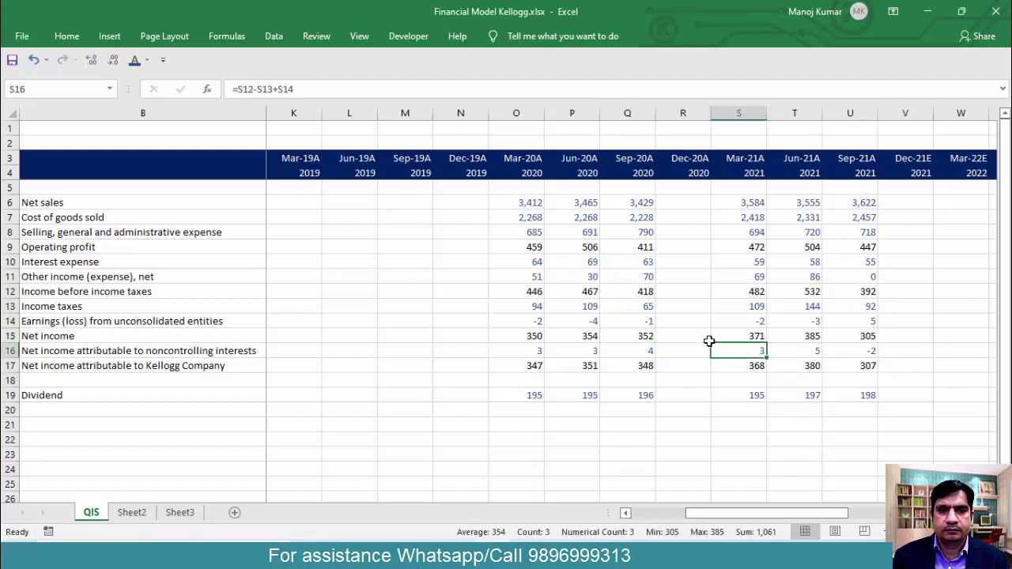
Copy the Sep-20A formula for net income attributable to Kellogg Company into the Mar-21A, Jun-21A and Sep-21A columns.
key(Down)
key(Down)
key(Left)
key(Left)
key(ctrl+c)
key(Right)
key(Right)
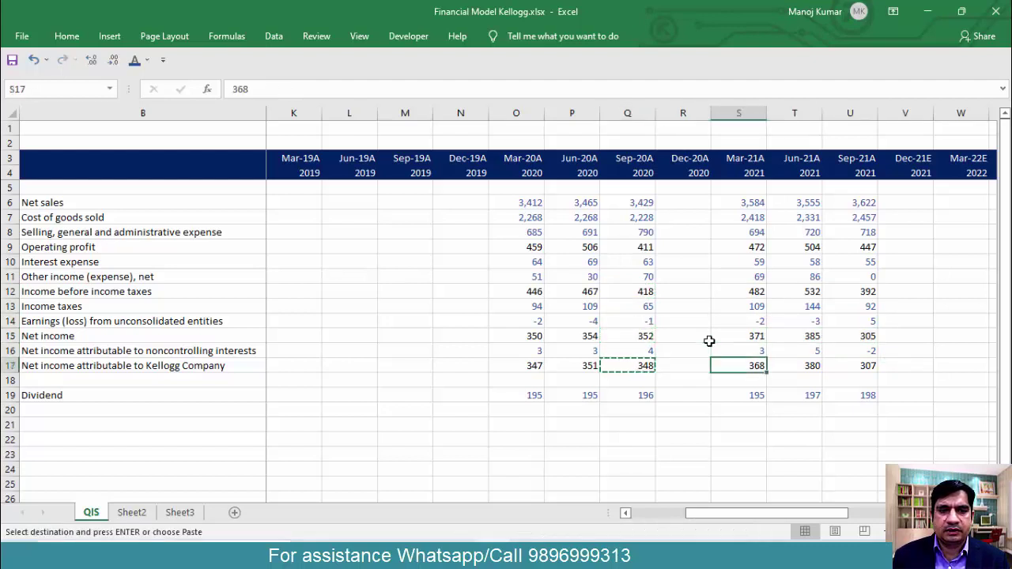
key(shift+Right)
key(shift+Right)
key(Return)
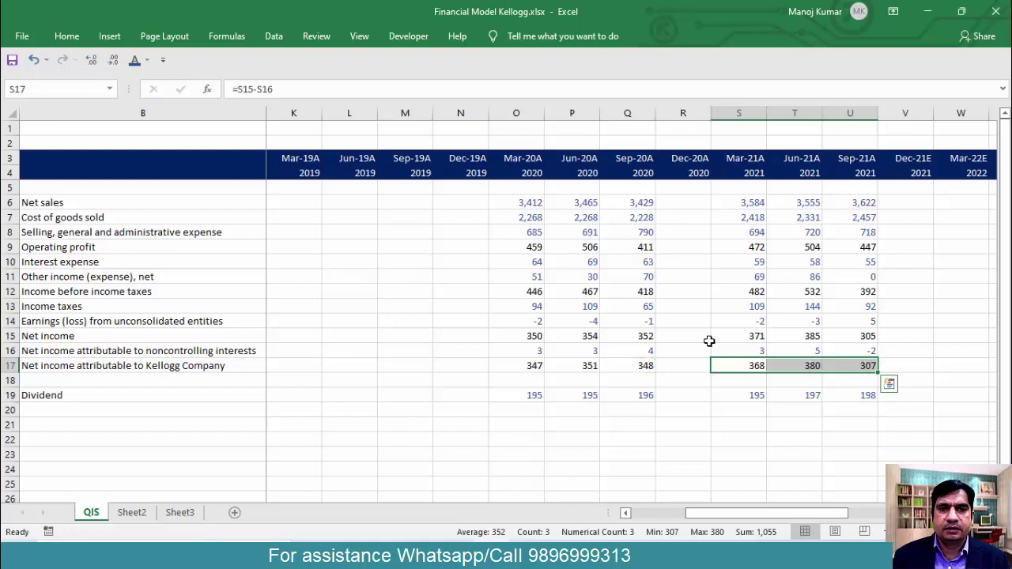
Review the Mar-21A to Sep-21A figures and the operating profit formula, and look over the earlier quarters back to Dec-17A.
drag(746, 203, 857, 392)
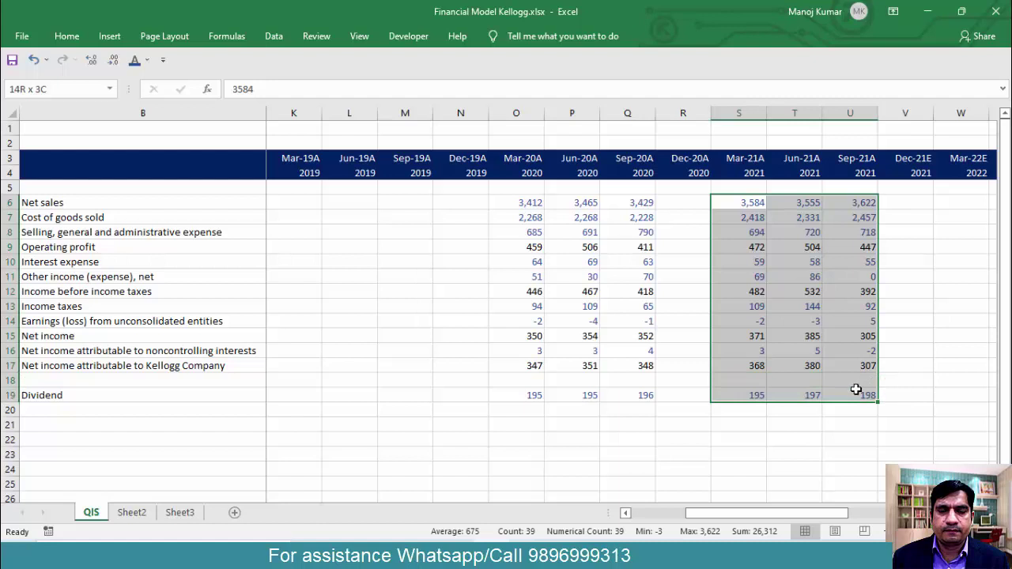
drag(752, 248, 858, 248)
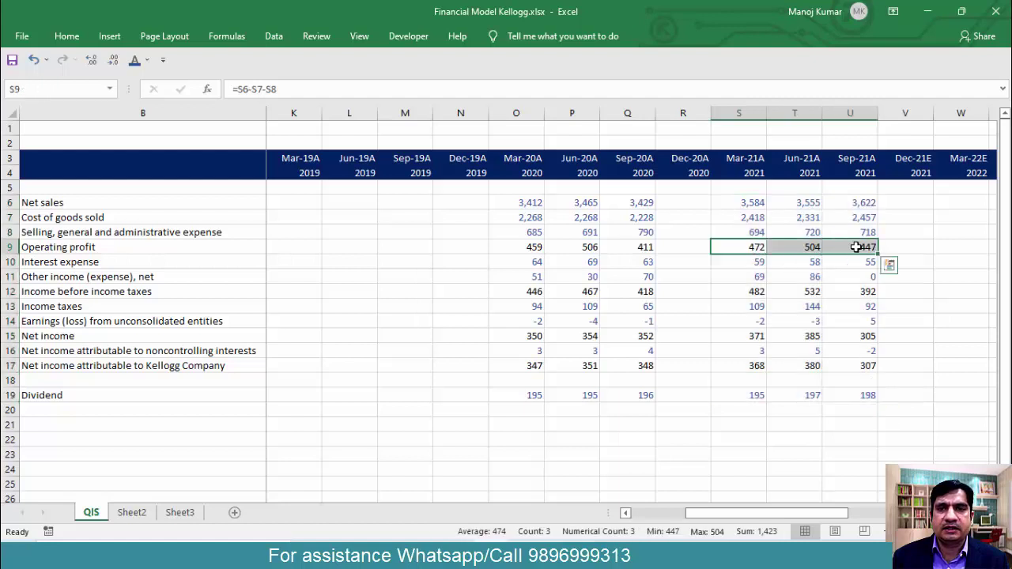
click(497, 265)
key(Left)
key(Left)
key(Left)
key(Left)
key(Left)
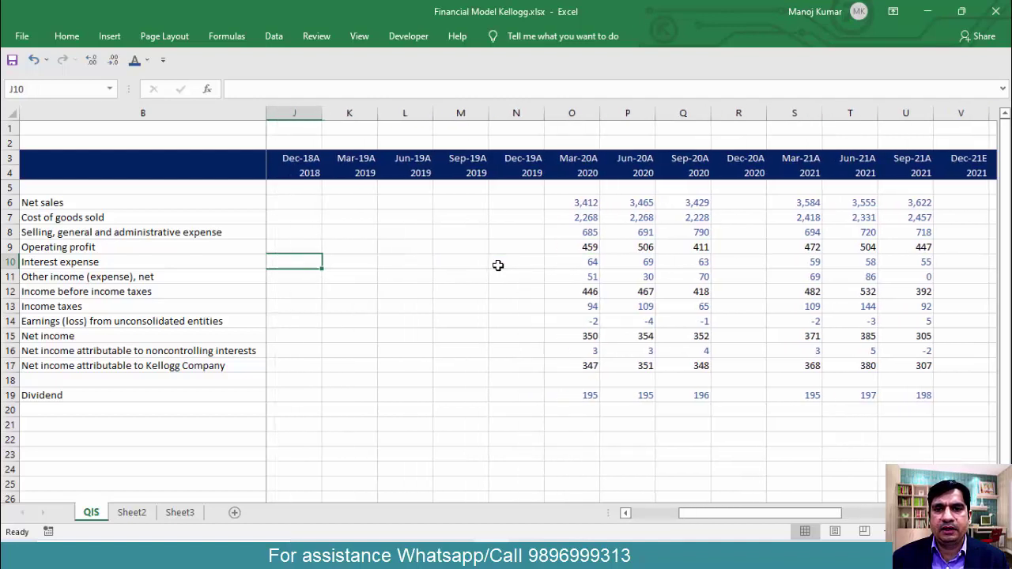
key(Left)
key(Left)
key(Left)
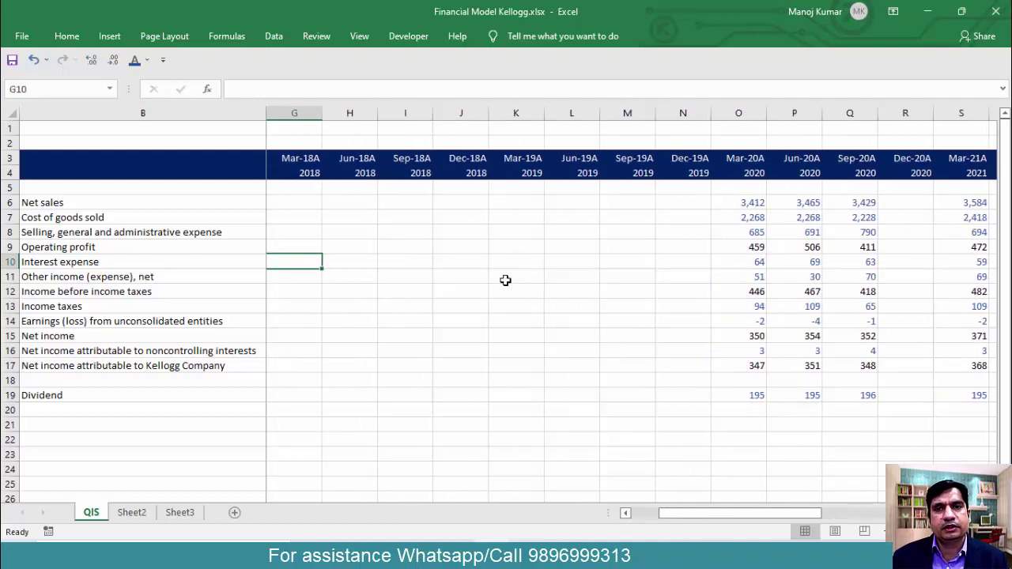
key(Left)
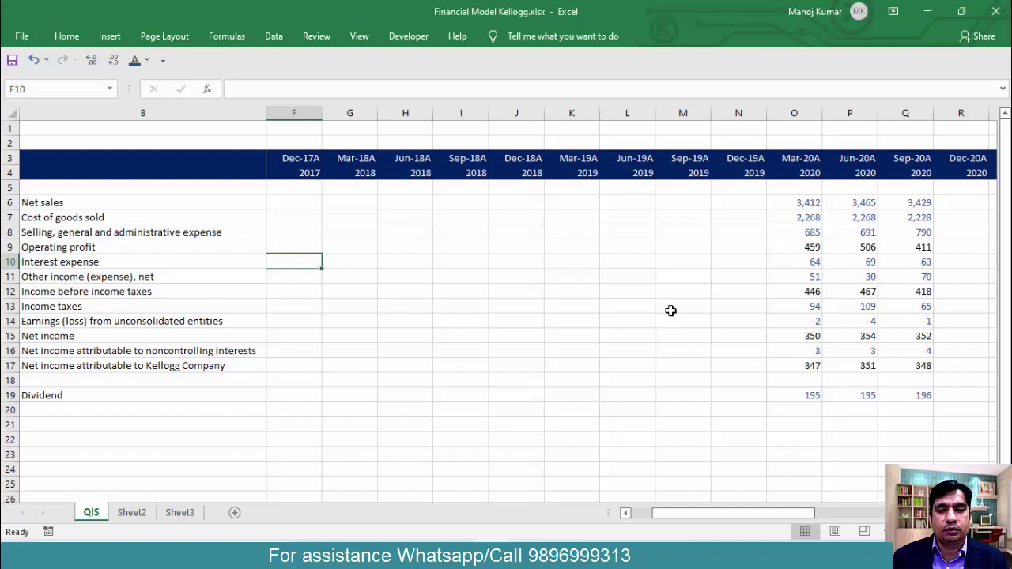
Switch to File Explorer and open 10Q Mar 2019.pdf from the 2019 folder.
click(453, 542)
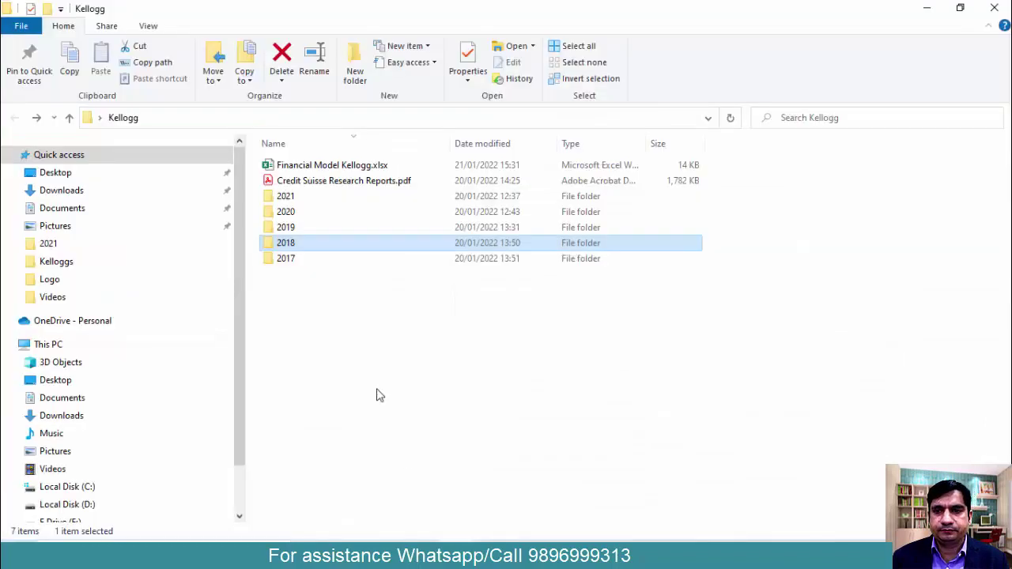
key(Up)
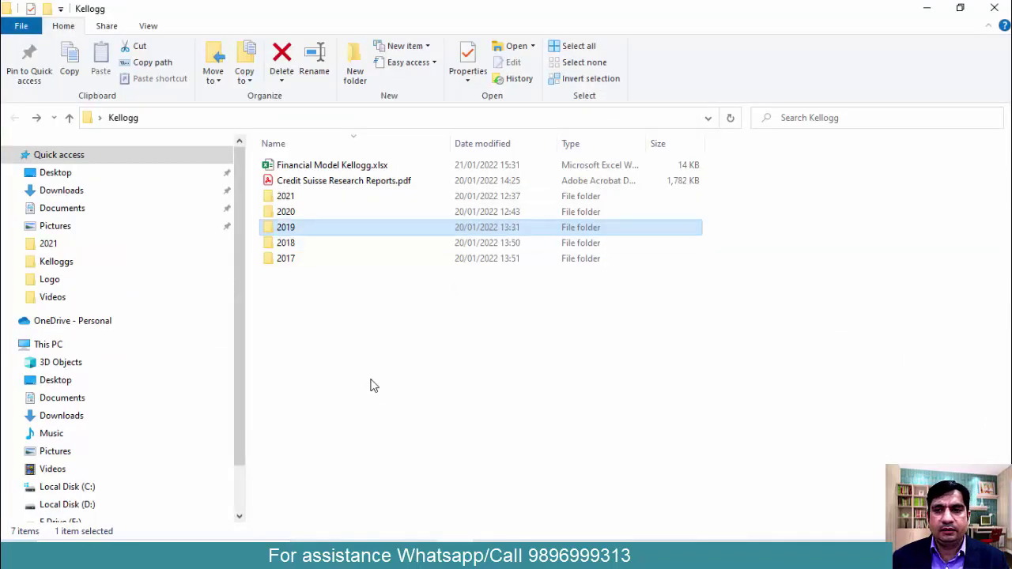
key(Return)
key(Down)
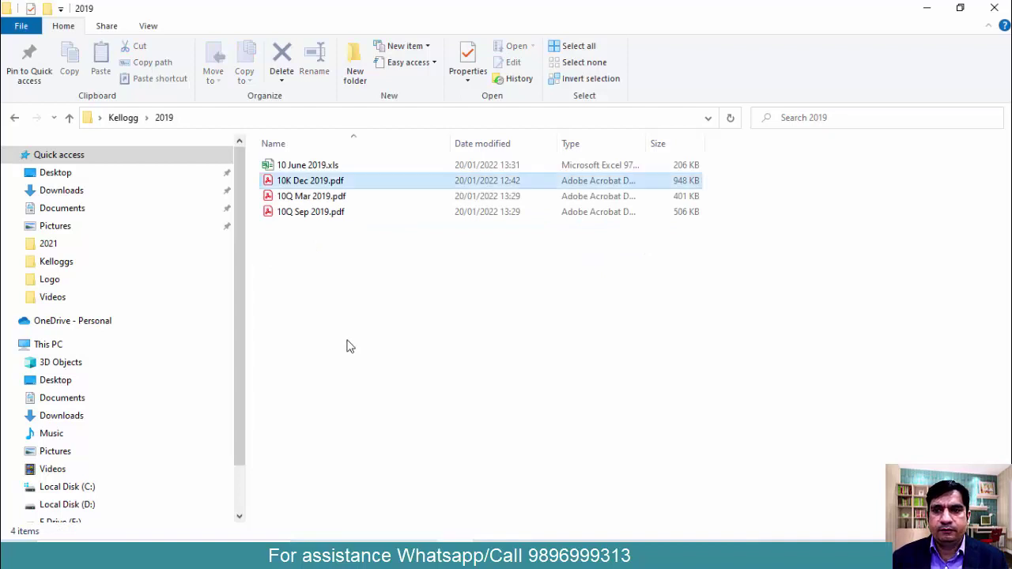
key(Down)
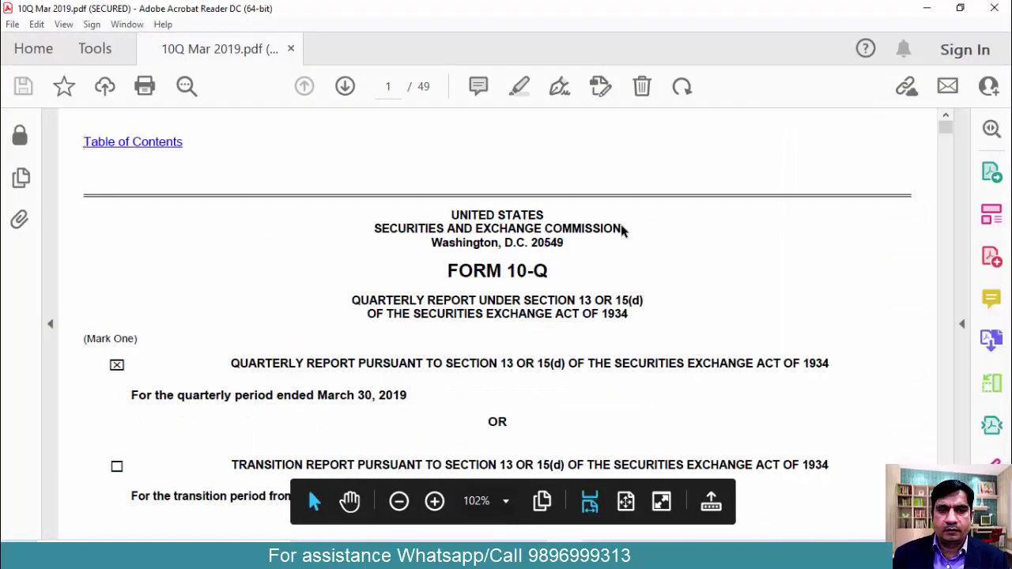
Find the Consolidated Statement of Income in the 10-Q and copy its March 30, 2019 figures from net sales to net income attributable to Kellogg Company.
scroll(757, 235, down, 10)
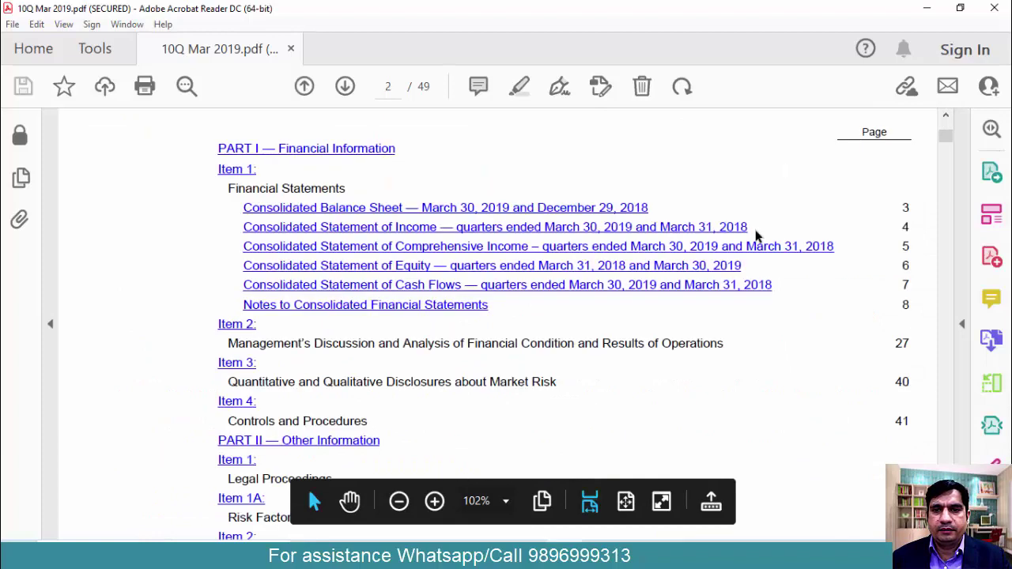
scroll(756, 235, down, 15)
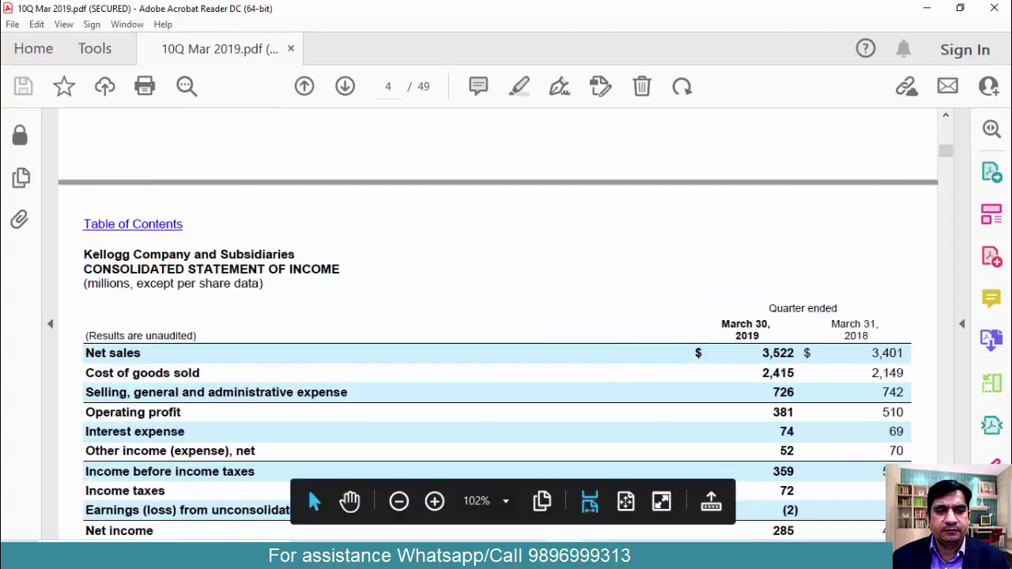
scroll(498, 324, down, 4)
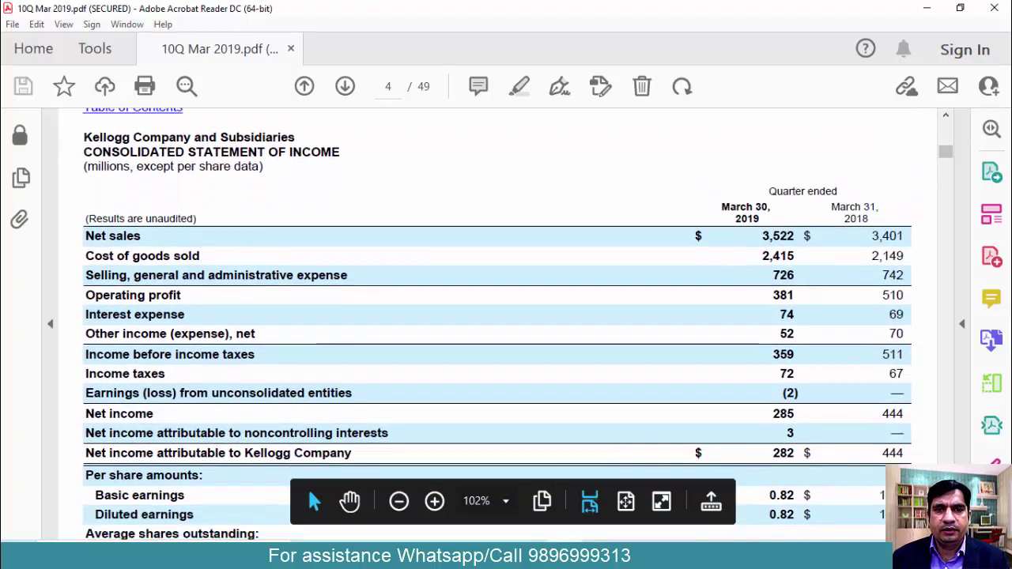
scroll(125, 194, down, 1)
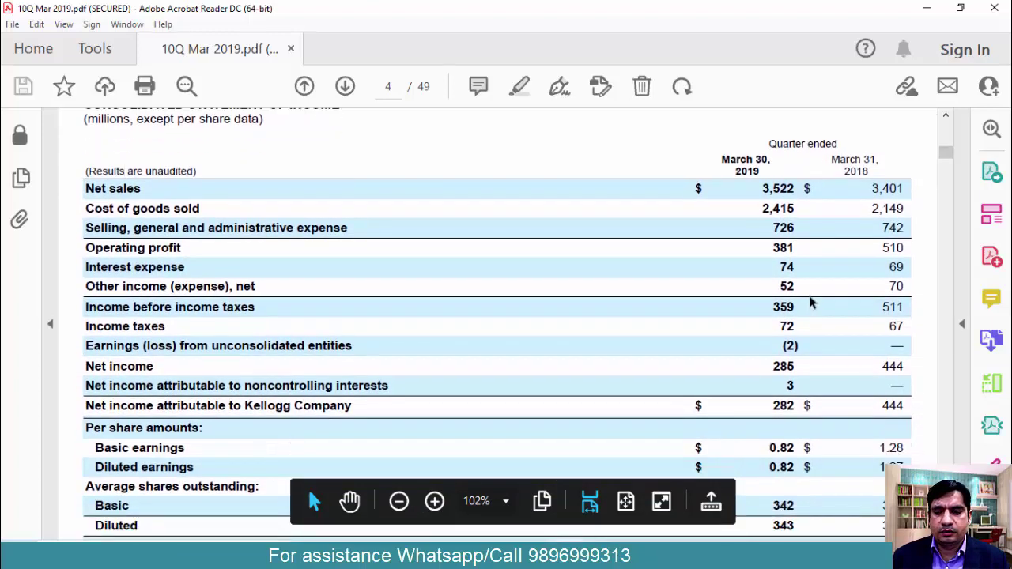
drag(759, 188, 784, 405)
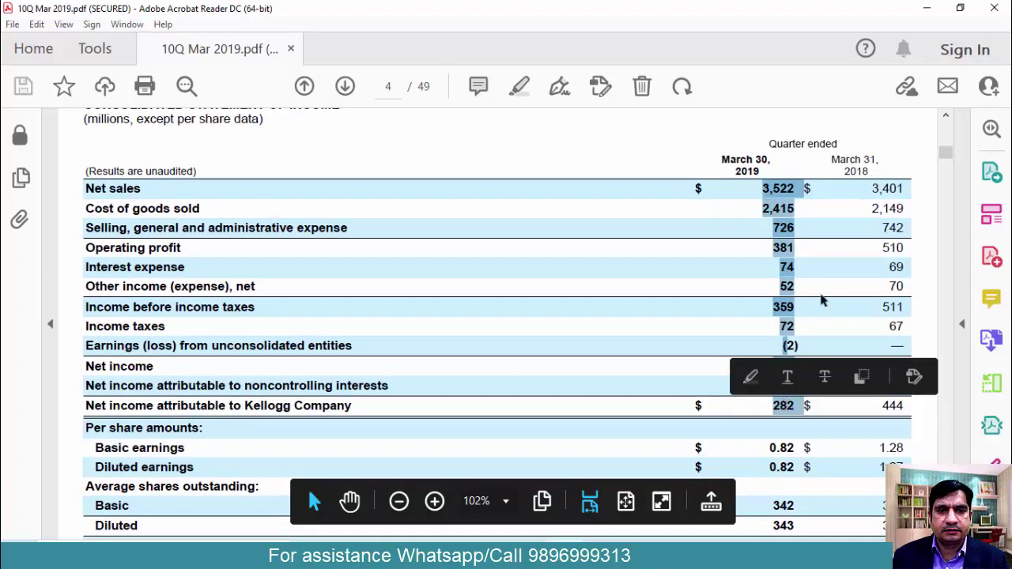
click(823, 300)
drag(763, 180, 804, 408)
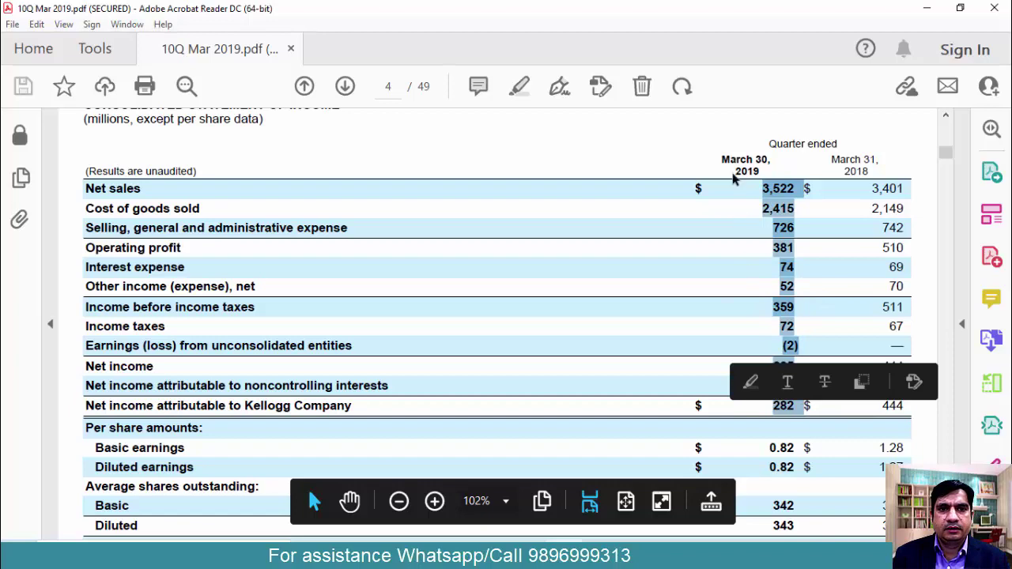
Switch to the Excel financial model and paste the copied March 30, 2019 figures into the Mar-19A column, starting at Net sales.
key(alt+Tab)
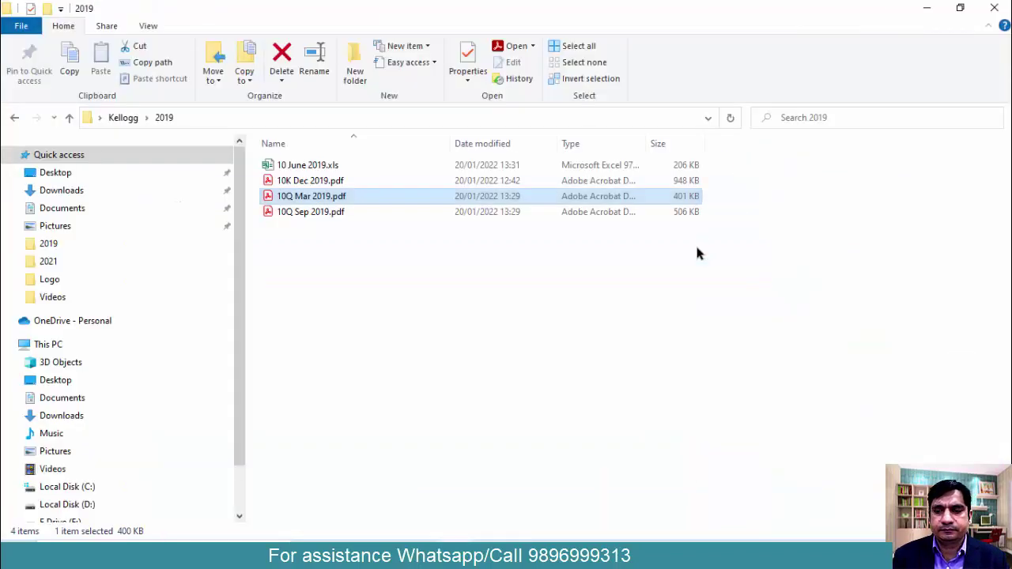
key(alt+Tab)
key(alt+Tab)
key(Right)
key(Right)
key(Right)
key(Right)
key(Right)
key(Right)
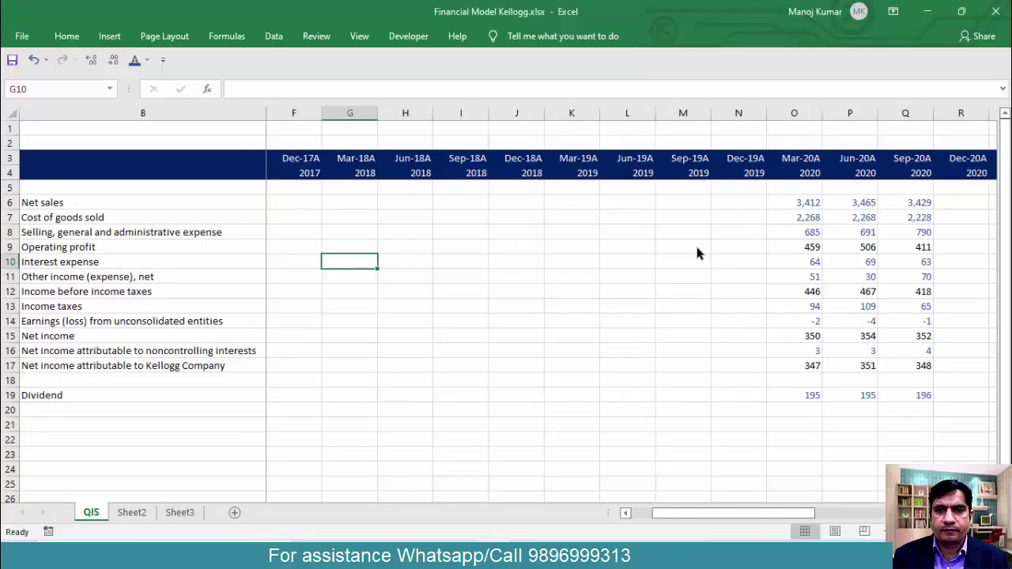
key(Right)
key(Left)
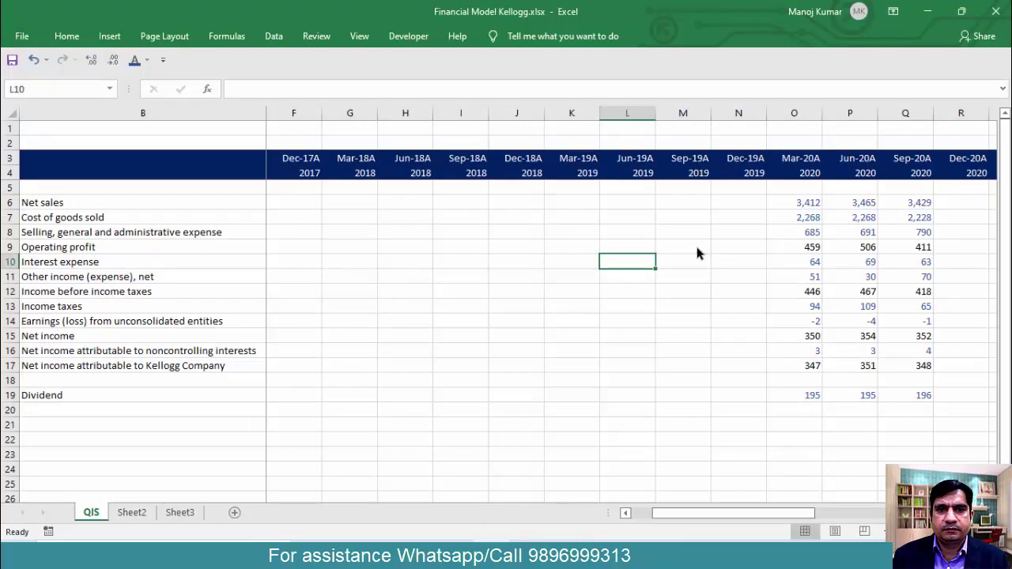
key(Left)
key(Left)
key(Up)
key(Up)
key(Up)
key(Up)
key(Right)
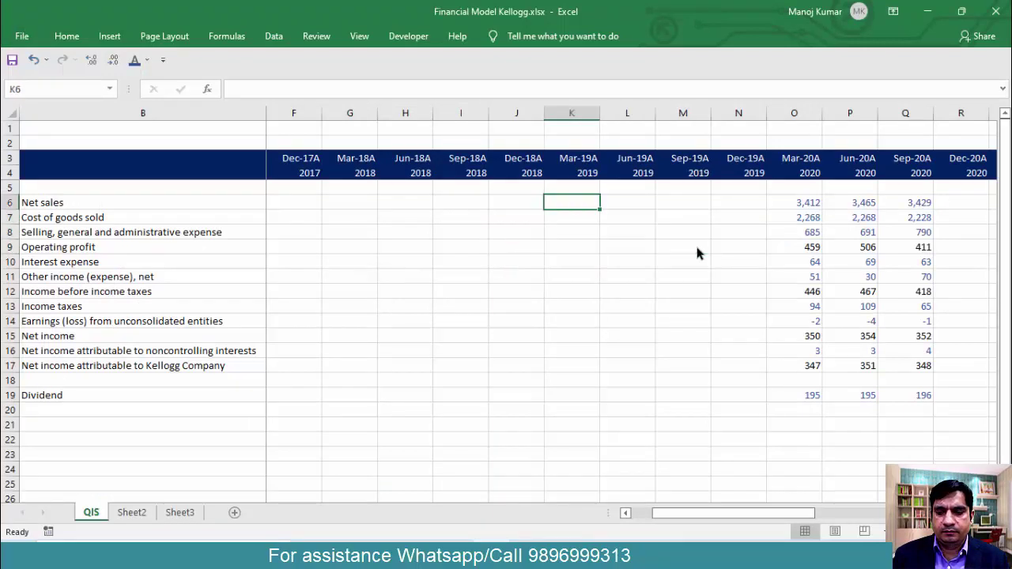
key(ctrl+v)
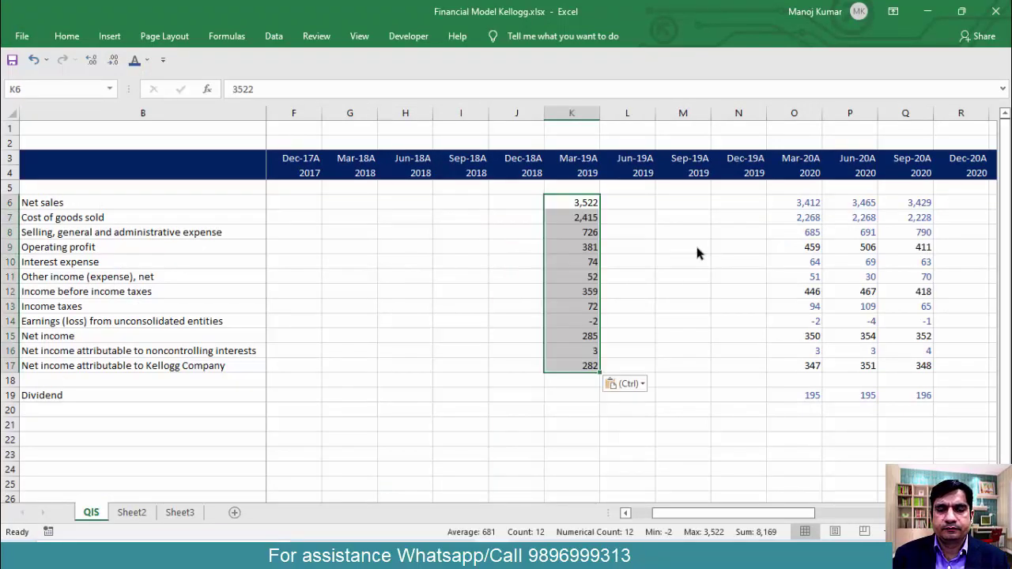
Return to the 10-Q in Acrobat Reader and copy the March 31, 2018 income statement figures from net sales to net income attributable to Kellogg Company.
key(alt+Tab)
key(alt+Tab)
key(alt+Tab)
drag(864, 184, 907, 408)
key(ctrl+c)
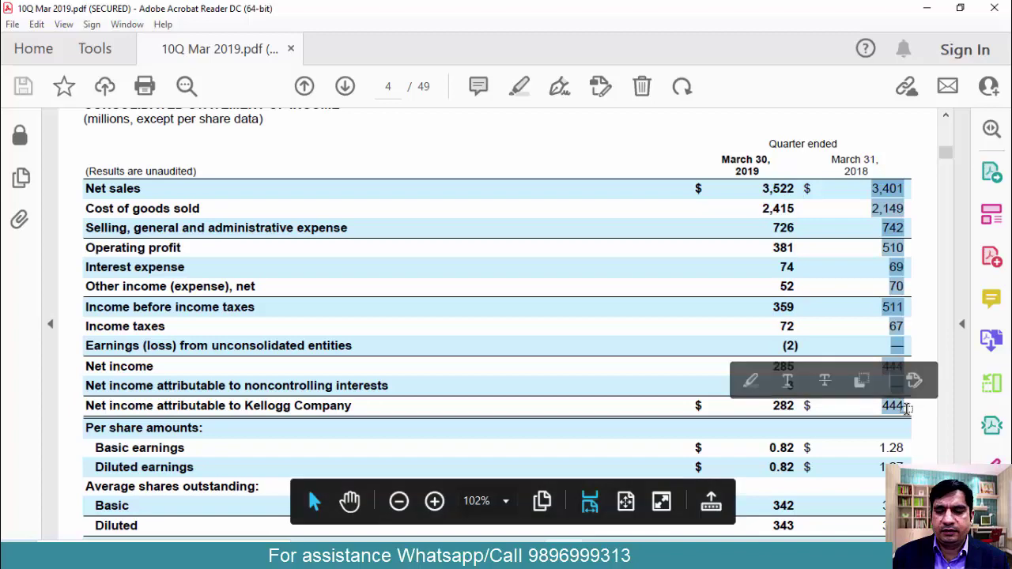
Switch back to the Excel model and paste the March 31, 2018 figures into the Mar-18A column, starting at Net sales.
key(alt+Tab)
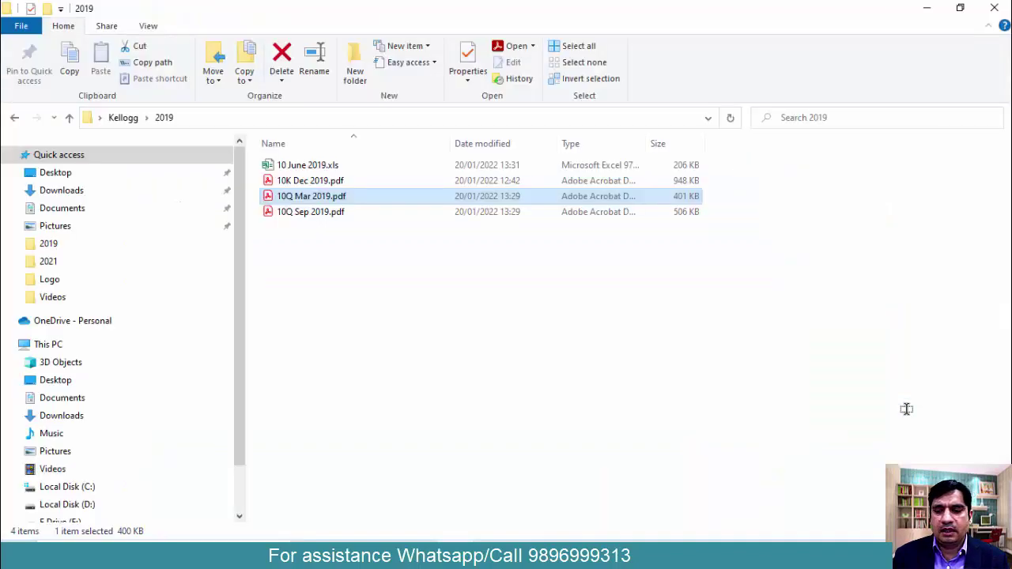
key(alt+Tab)
key(alt+Tab)
key(Left)
key(Left)
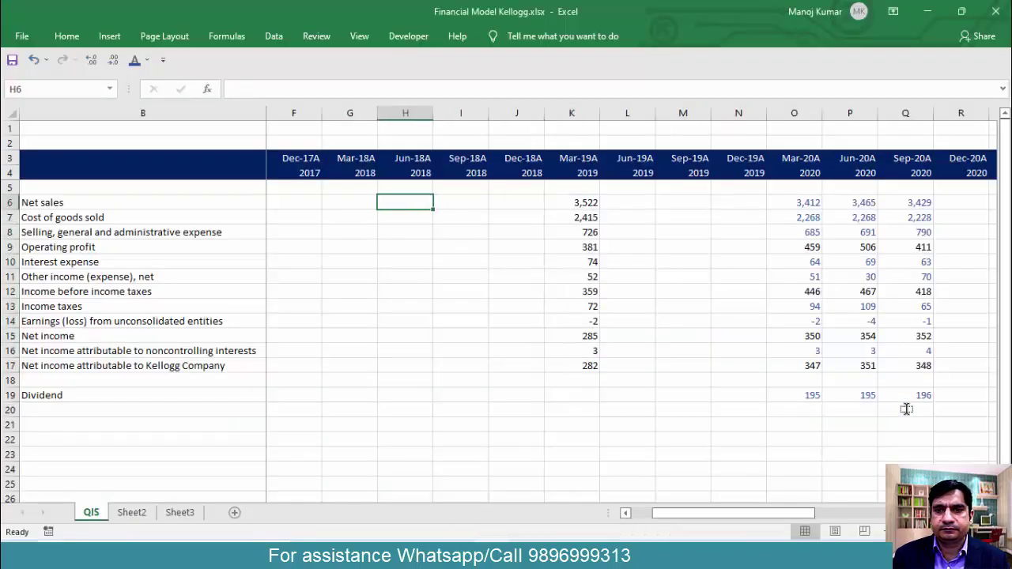
key(ctrl+v)
Replace the dashes in the Mar-18A column with 0 for earnings from unconsolidated entities and net income attributable to noncontrolling interests.
key(Down)
key(Down)
key(Down)
key(Down)
key(Down)
key(Down)
key(Down)
key(Down)
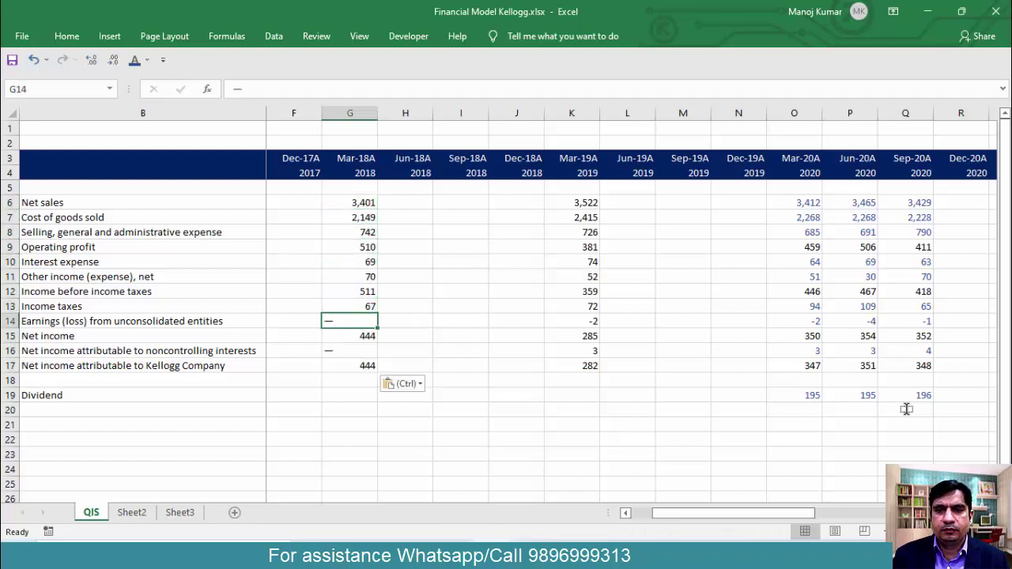
text(0)
key(Down)
key(Down)
text(0)
key(Down)
Switch to the 10-Q in Acrobat Reader and locate the dividends declared for the quarter ended March 30, 2019 in the statement of equity.
key(alt+Tab)
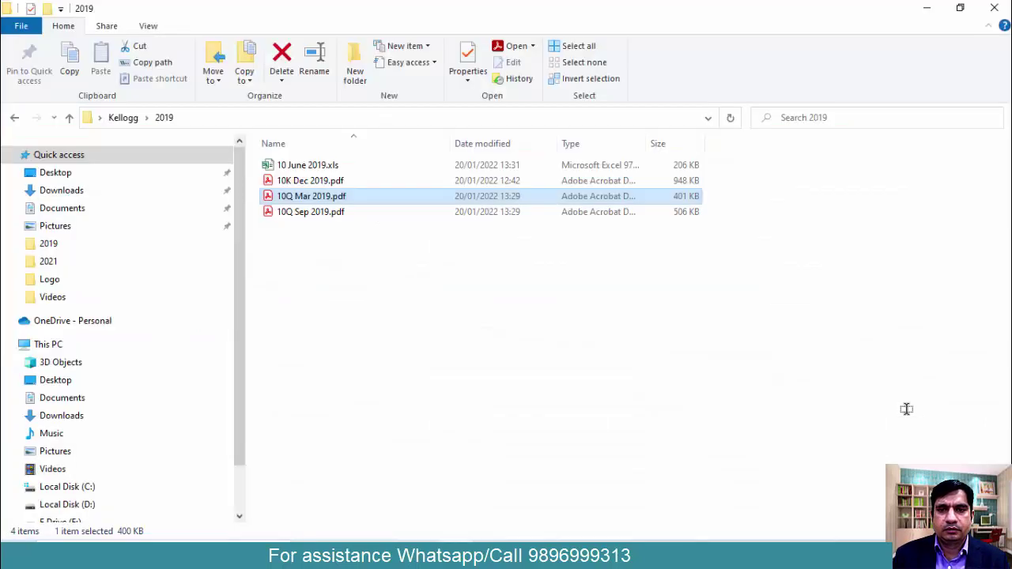
key(alt+Tab)
key(Tab)
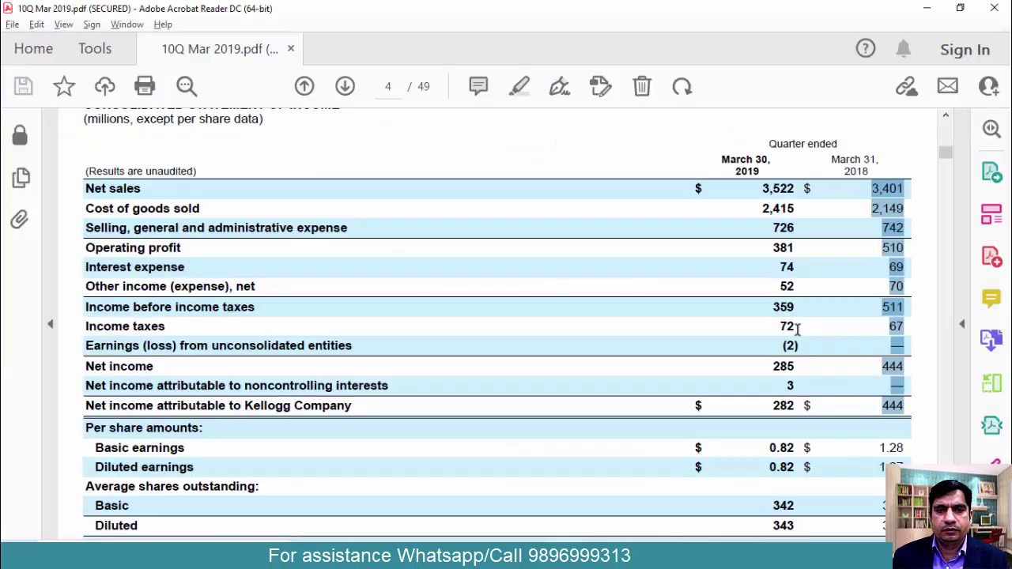
scroll(644, 310, down, 15)
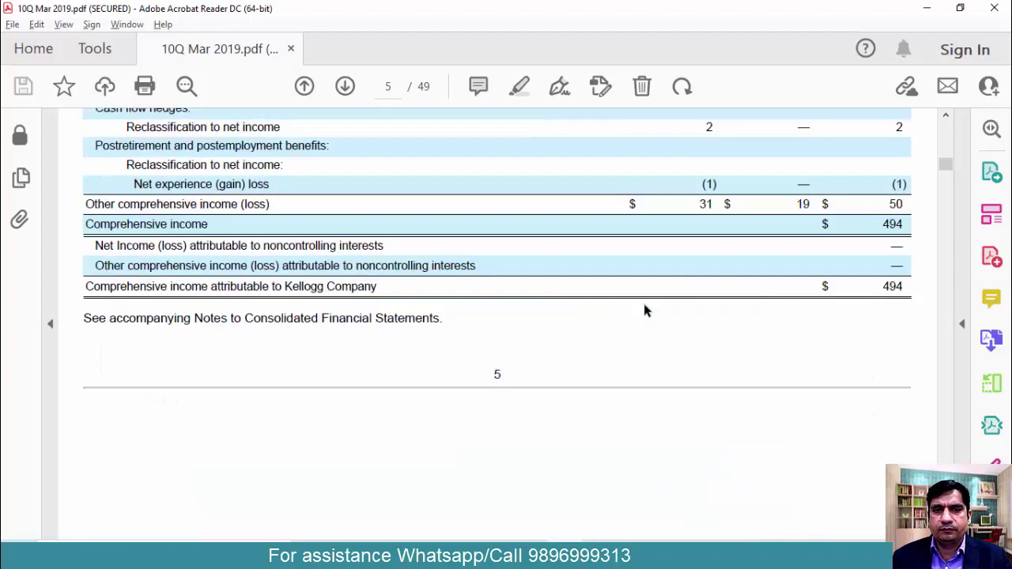
scroll(645, 310, down, 5)
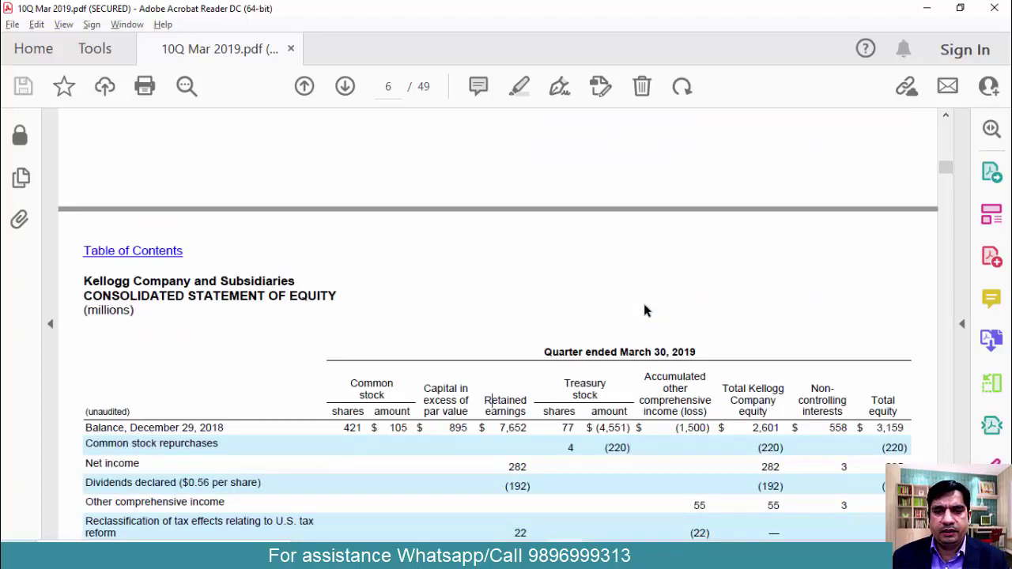
scroll(506, 356, down, 2)
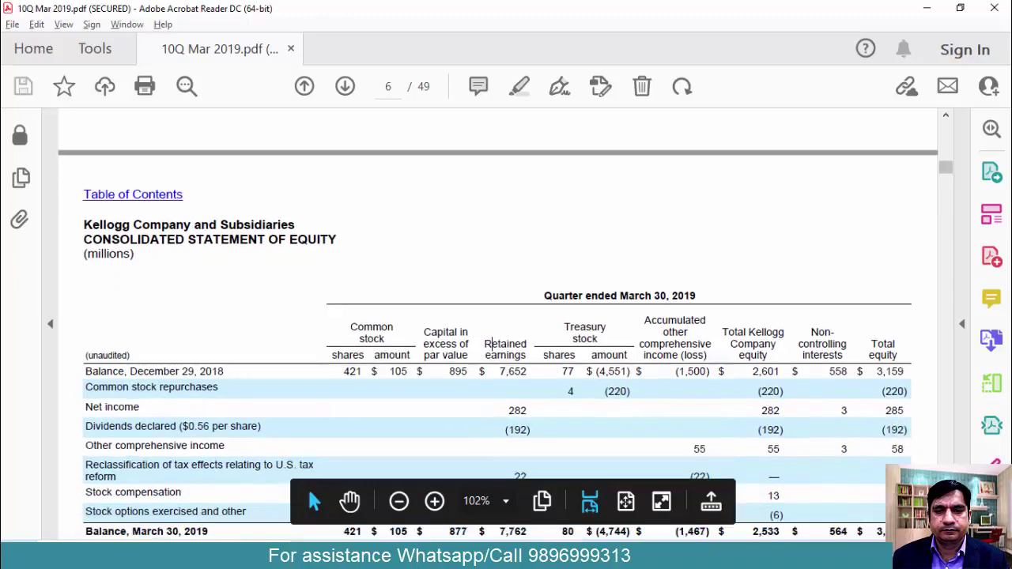
scroll(487, 344, down, 4)
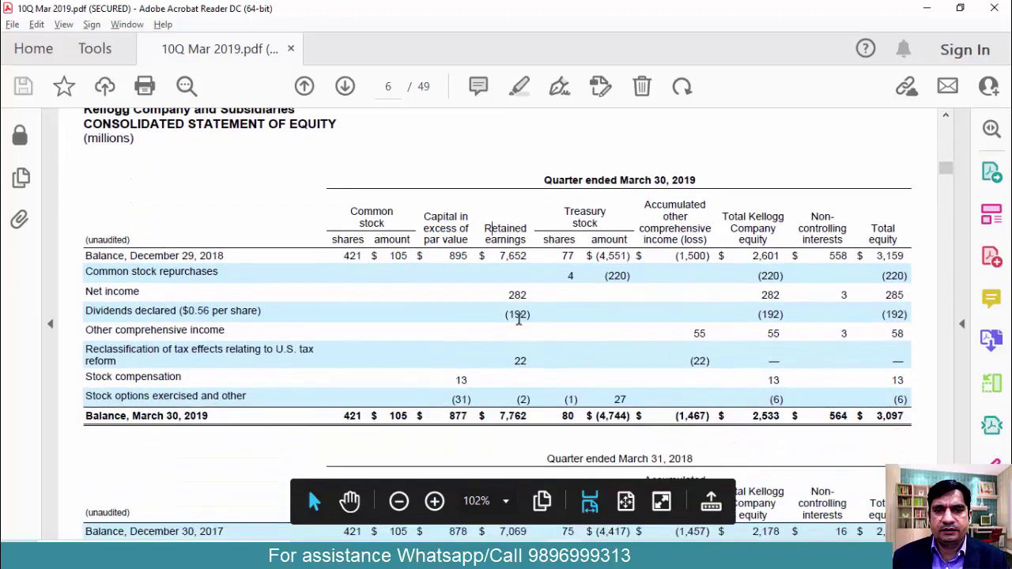
drag(512, 314, 528, 316)
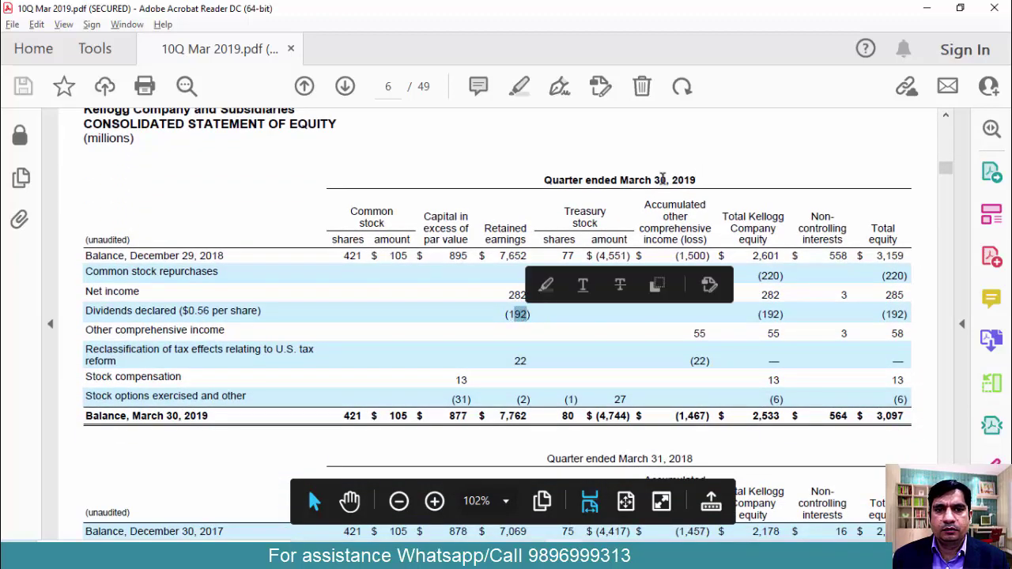
Switch to the Excel model and enter 192 as the dividend for Mar-19A.
key(alt+Tab)
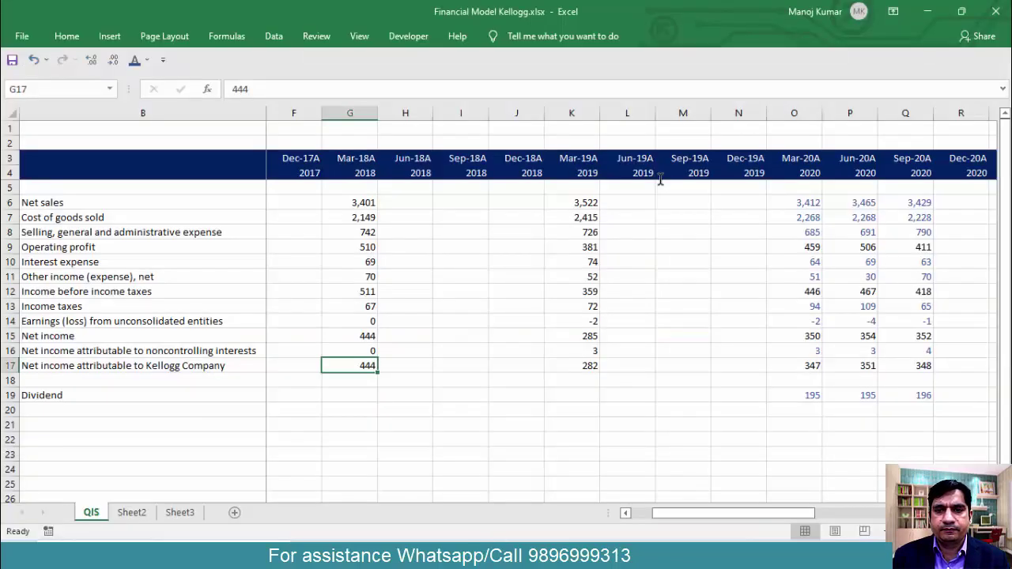
key(Right)
key(Right)
key(Right)
key(Down)
key(Down)
key(Right)
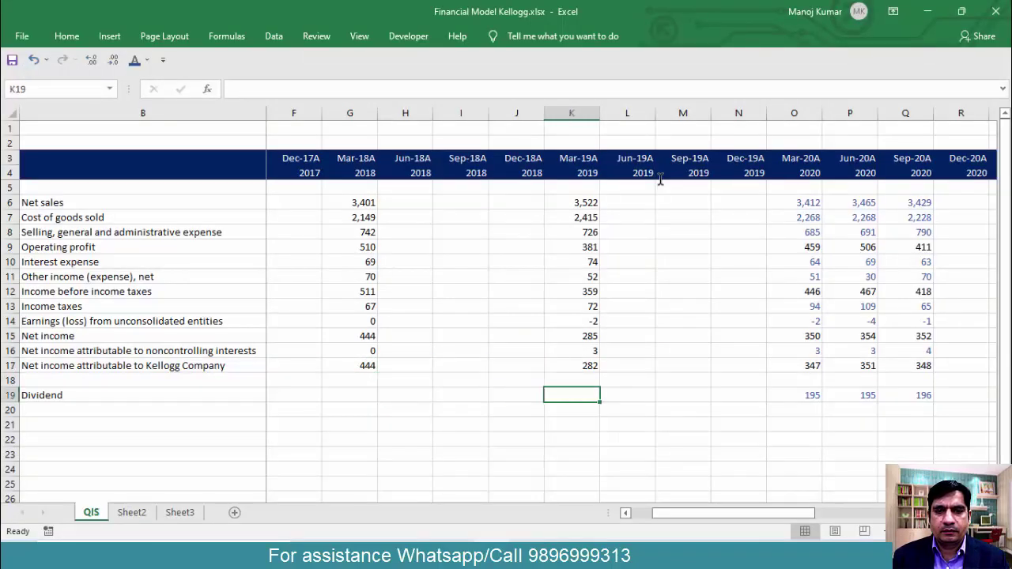
text(19)
Look up the dividends declared for the quarter ended March 31, 2018 in the 10-Q and enter 187 as the Mar-18A dividend in Excel.
key(Left)
key(Left)
key(Left)
key(Left)
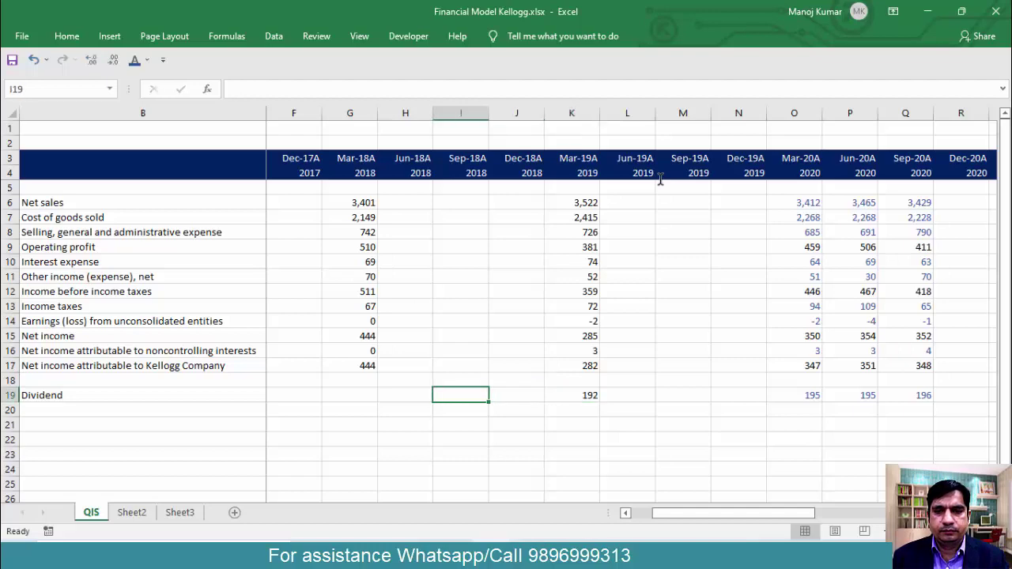
key(alt+Tab)
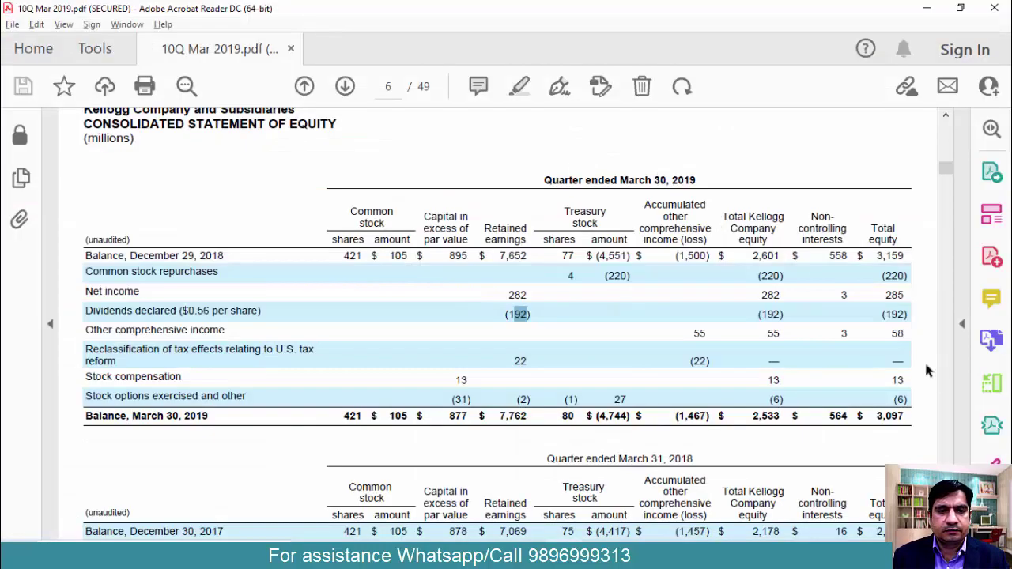
scroll(574, 443, down, 3)
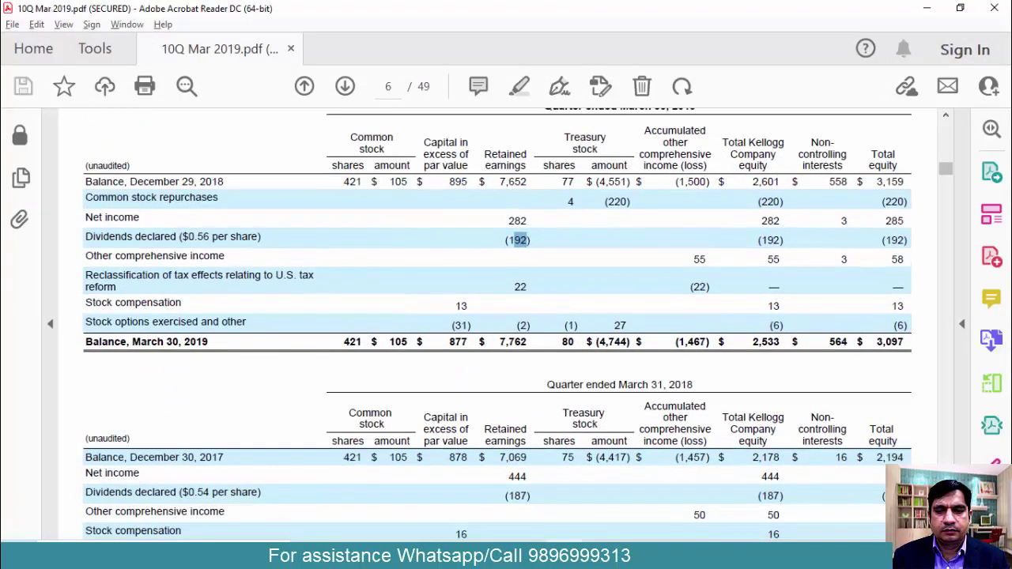
key(alt+Tab)
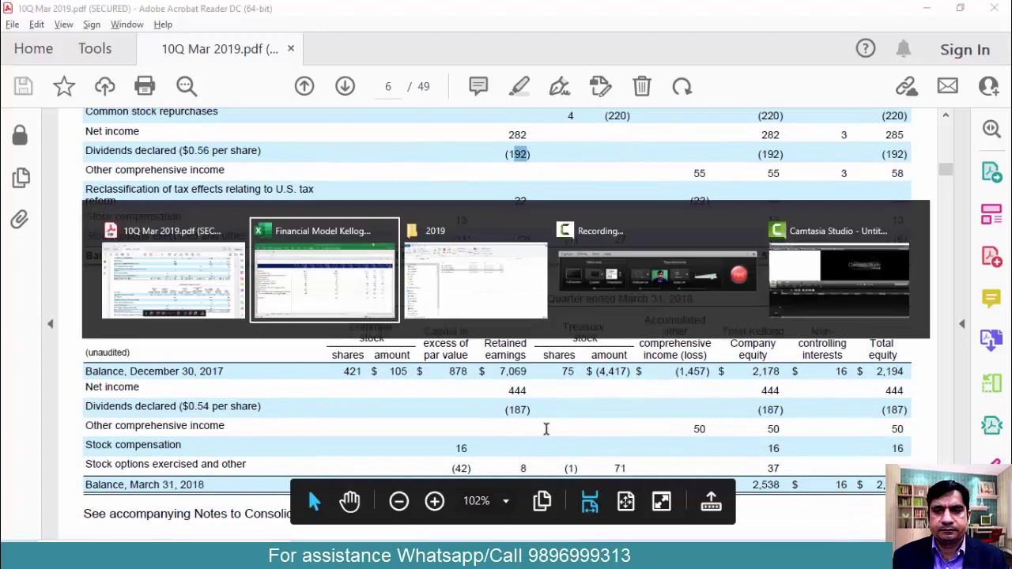
text(19)
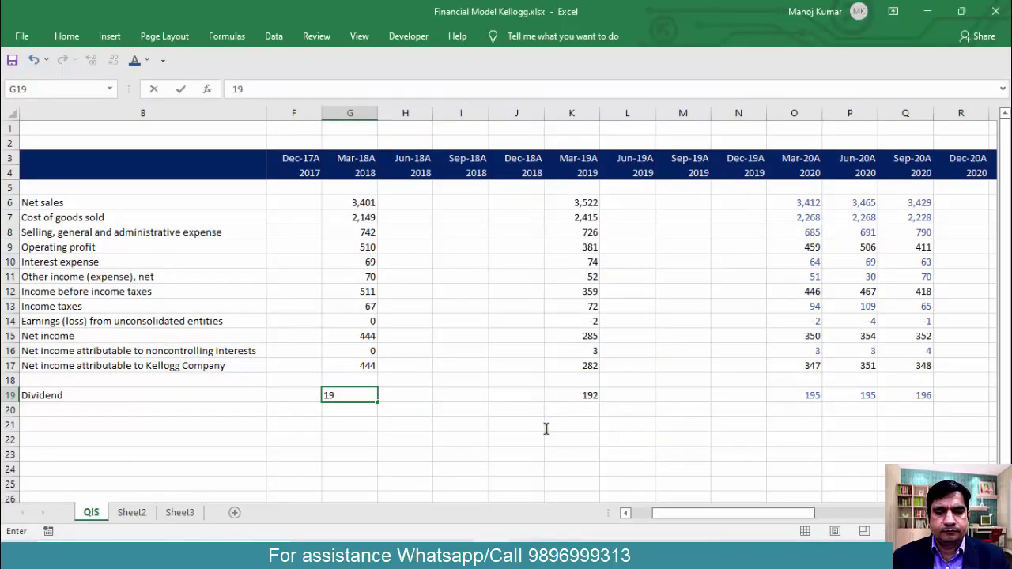
key(Return)
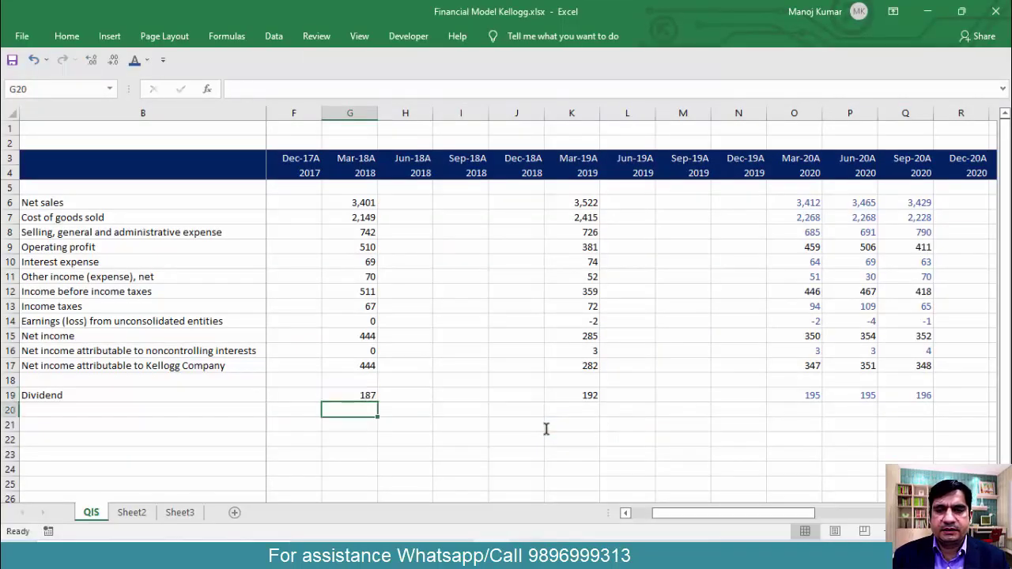
Return to the 10Q Mar 2019.pdf report in Acrobat Reader and close it.
key(alt+Tab)
key(alt+Tab)
key(alt+Tab)
key(alt+Tab)
key(alt+Tab)
key(alt+Tab)
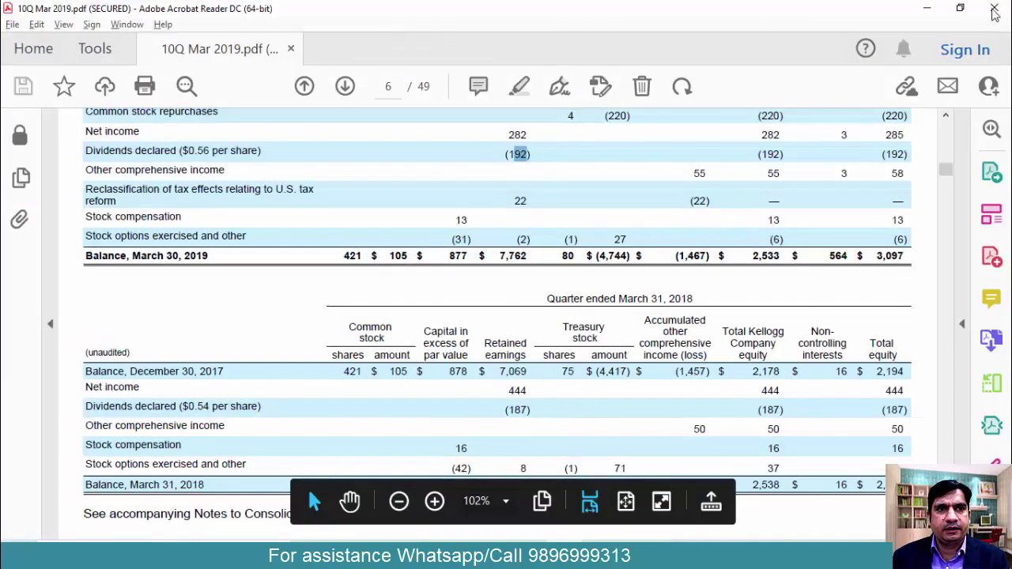
key(alt+Tab)
Switch to the 2019 folder in File Explorer and open 10 June 2019.xls in Excel to its INCOME_STATEMENT sheet.
key(alt+Tab)
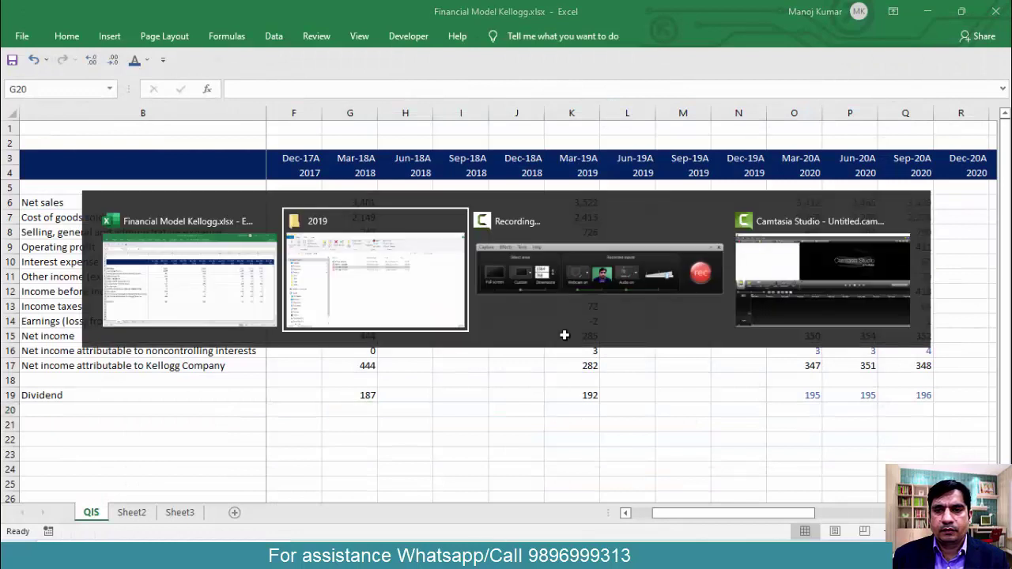
key(Up)
key(Up)
key(Down)
key(Down)
key(Home)
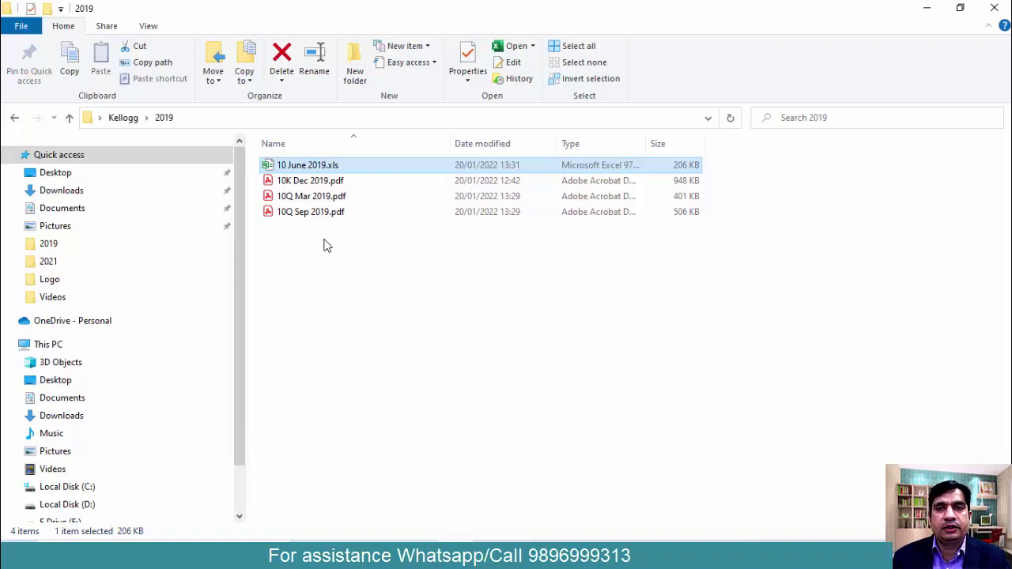
key(alt+Tab)
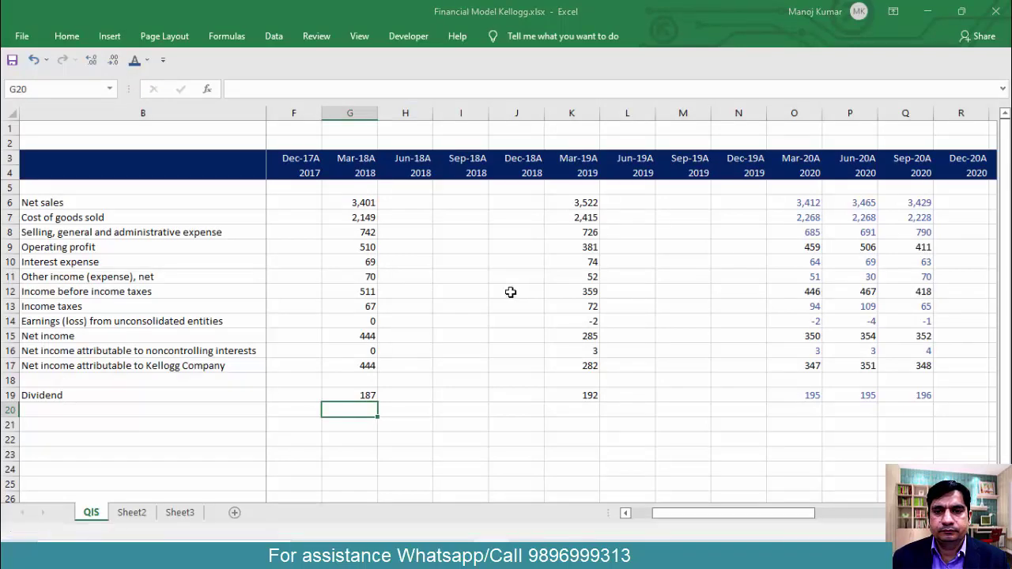
key(alt+Tab)
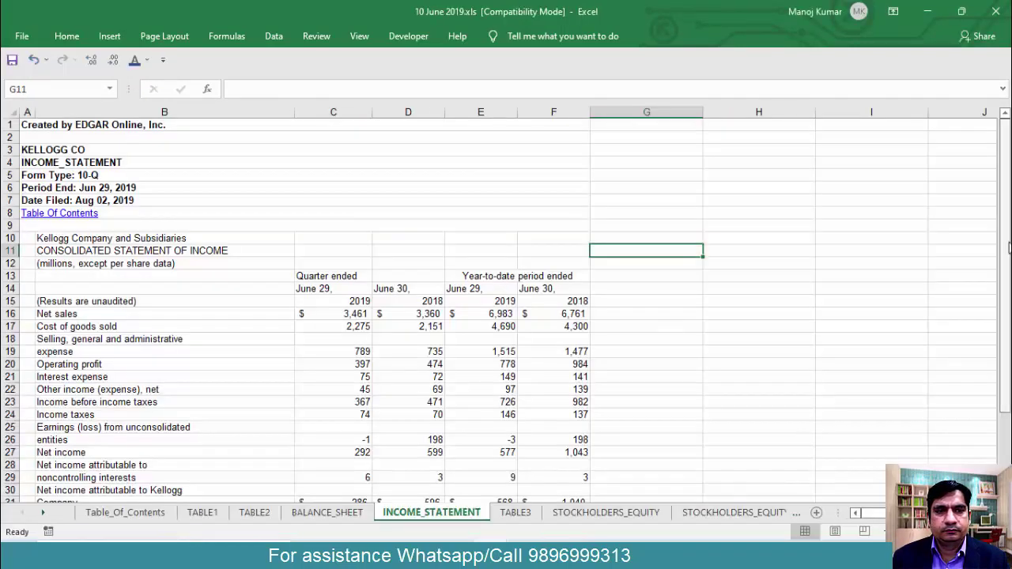
Insert a blank row above Net sales on the INCOME_STATEMENT sheet of 10 June 2019.xls.
drag(1006, 251, 1006, 325)
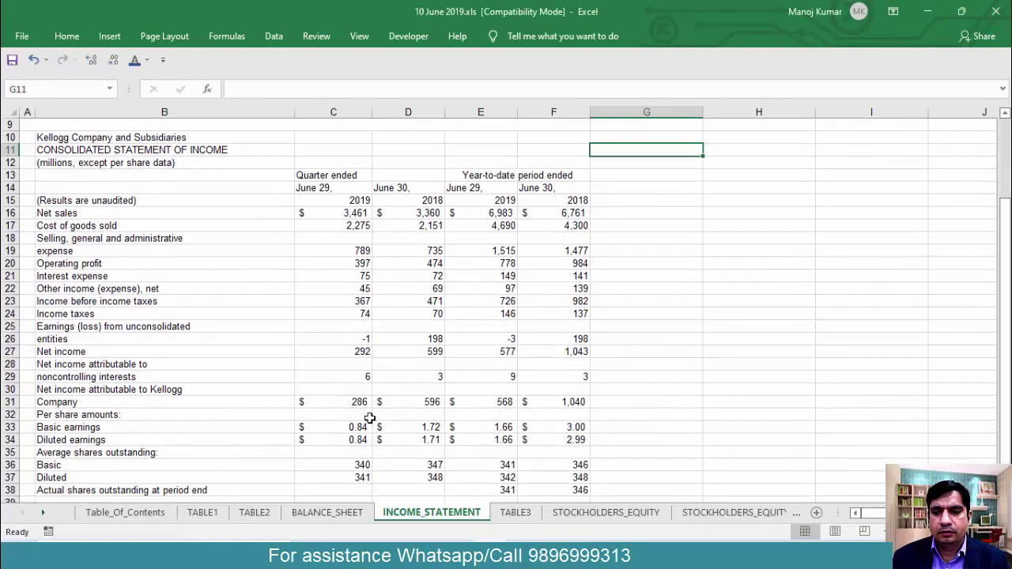
click(345, 513)
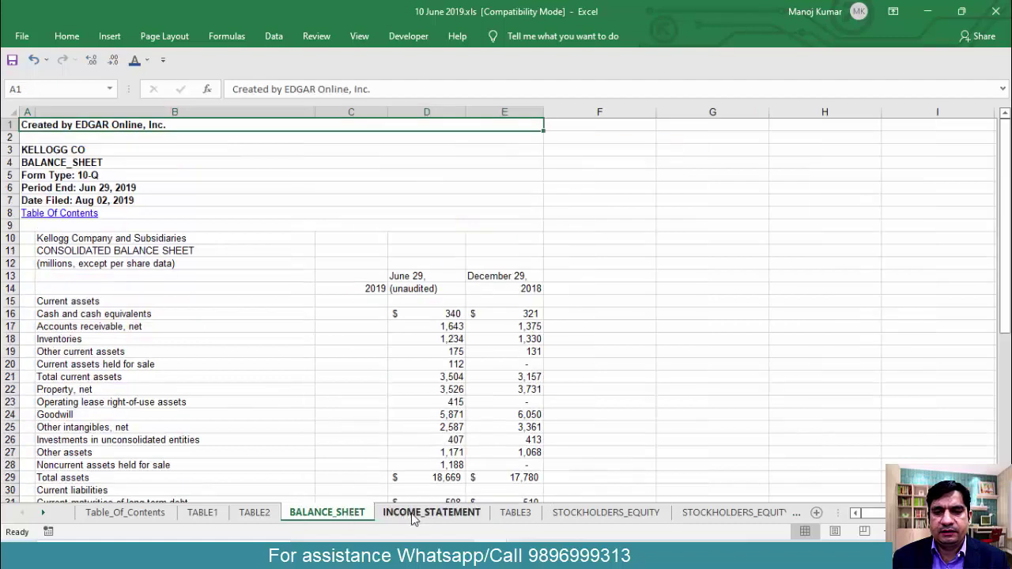
click(411, 515)
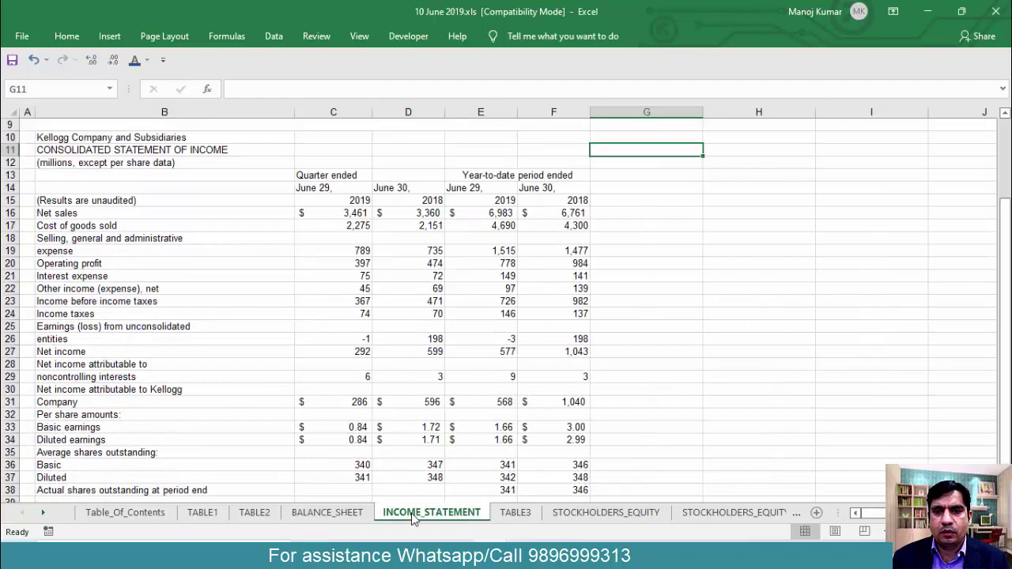
click(332, 213)
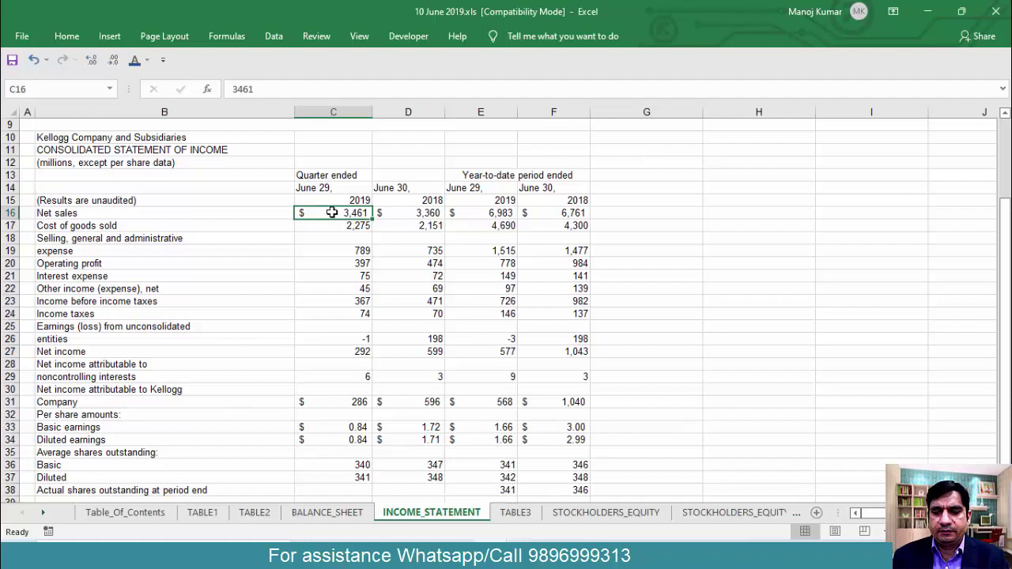
key(alt+i)
key(r)
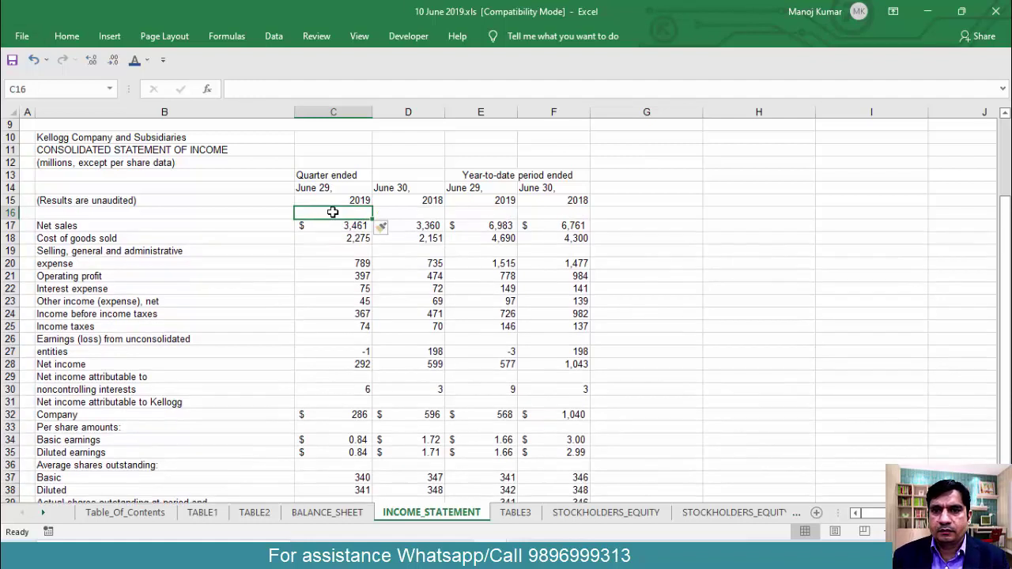
Copy the June 29, 2019 quarter's net sales and cost of goods sold, 3,461 and 2,275, into the Jun-19A column of Financial Model Kellogg.xlsx.
drag(346, 225, 353, 388)
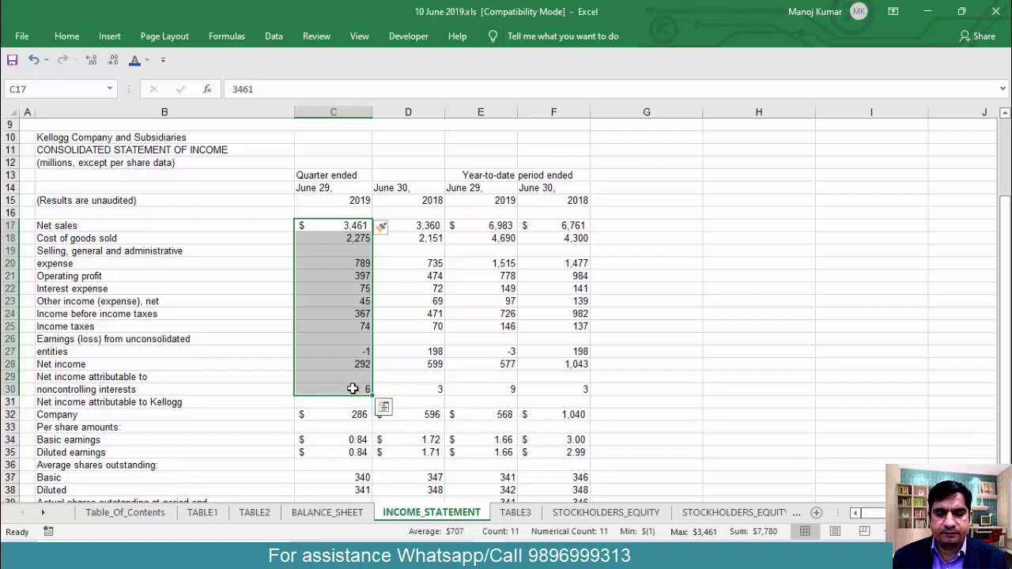
key(Down)
key(Up)
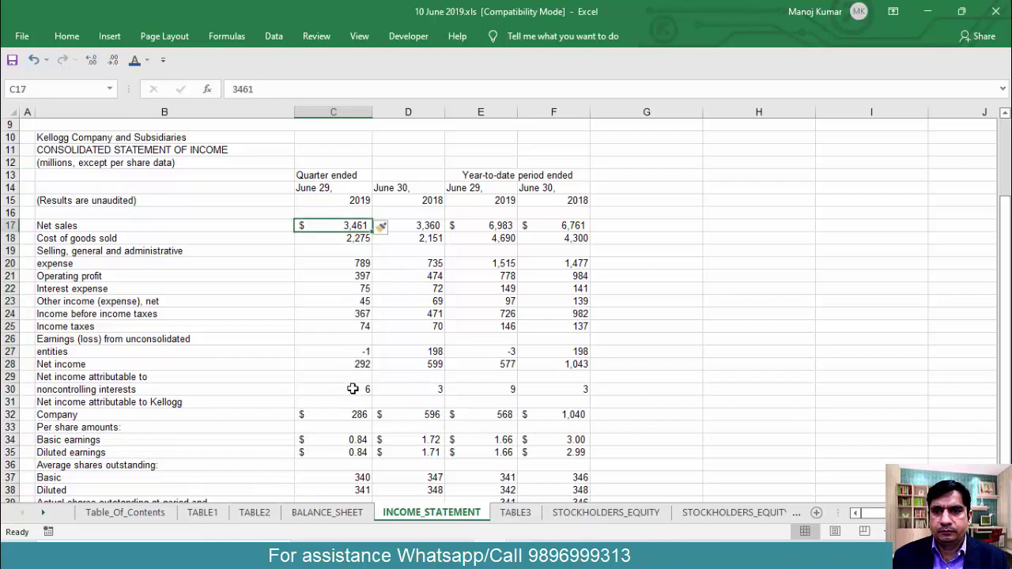
key(shift+Down)
key(ctrl+c)
key(ctrl+Tab)
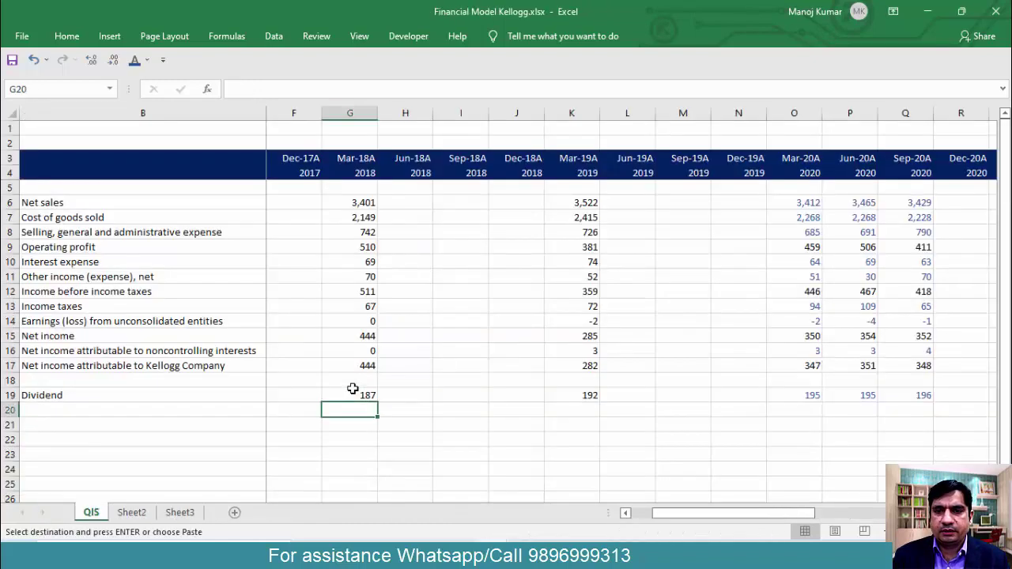
key(Right)
key(ctrl+Up)
key(Down)
key(Down)
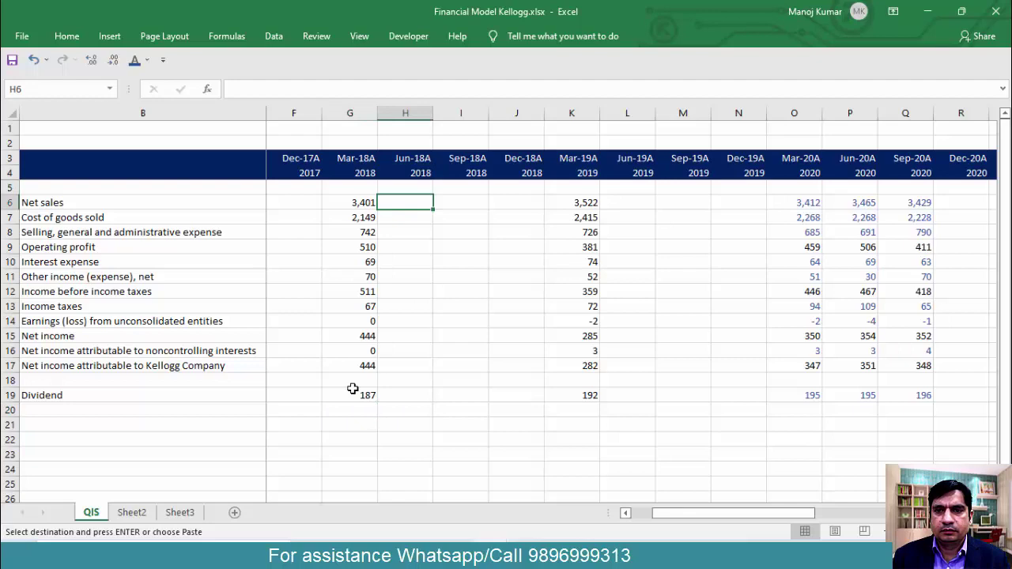
key(Right)
key(Right)
key(Right)
key(Right)
key(ctrl+v)
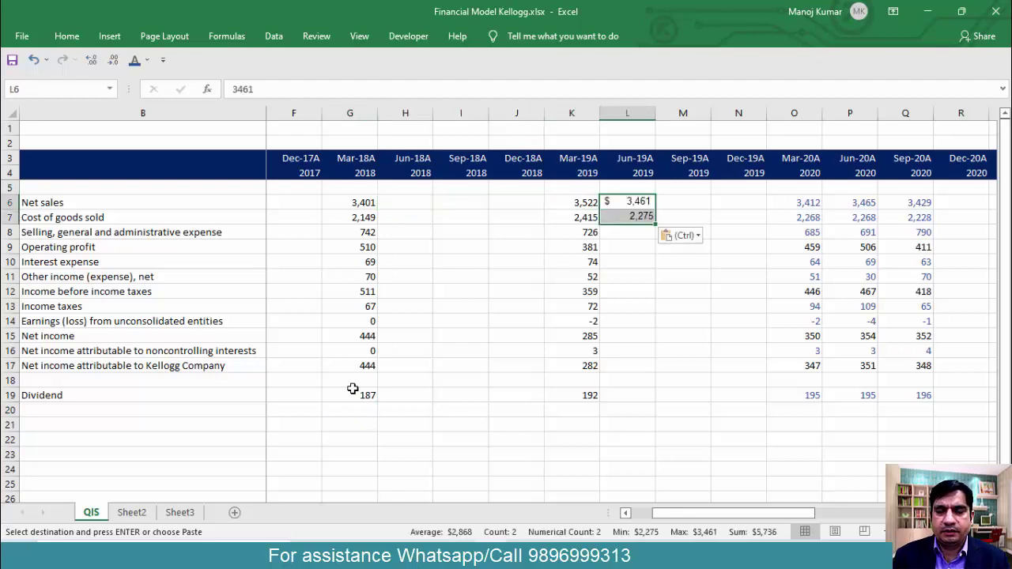
Copy the June 29, 2019 quarter's figures from selling, general and administrative expense (789) through income taxes (74) into the model's Jun-19A column.
key(ctrl+Tab)
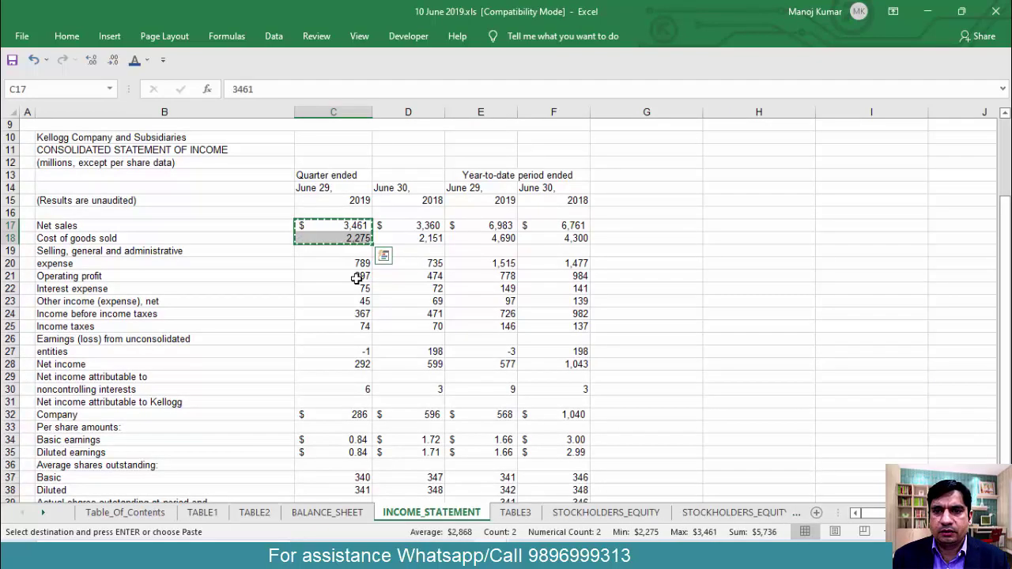
key(Down)
key(Down)
key(Down)
key(shift+Down)
key(shift+Down)
key(shift+Down)
key(shift+Down)
key(shift+Down)
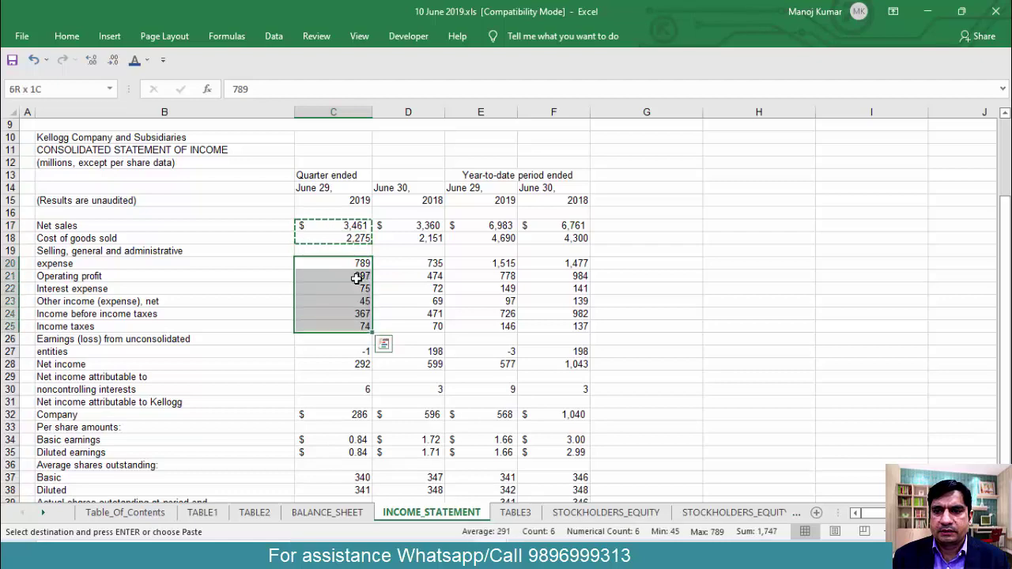
key(ctrl+c)
key(ctrl+Tab)
key(Down)
key(Down)
key(Down)
key(Up)
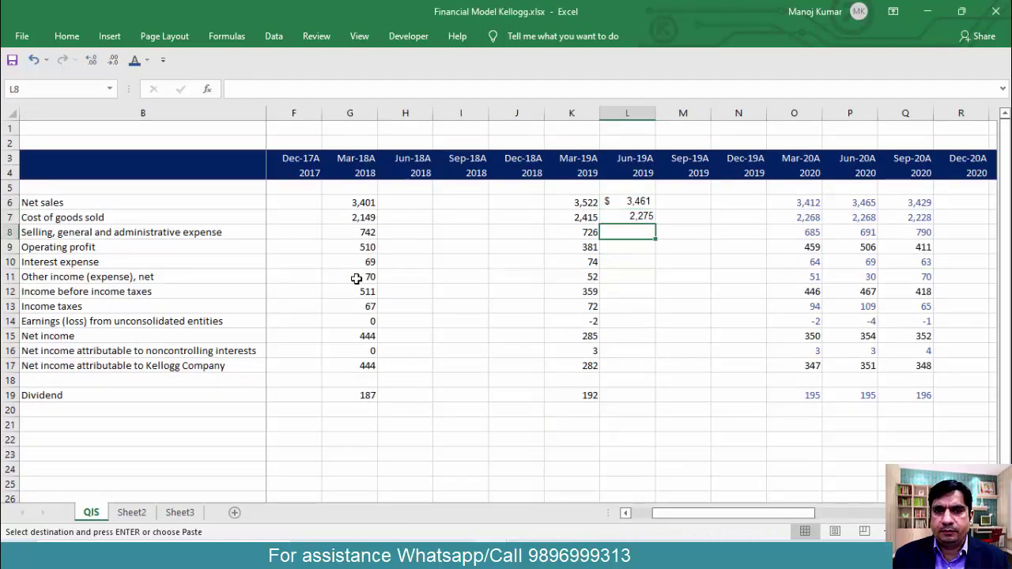
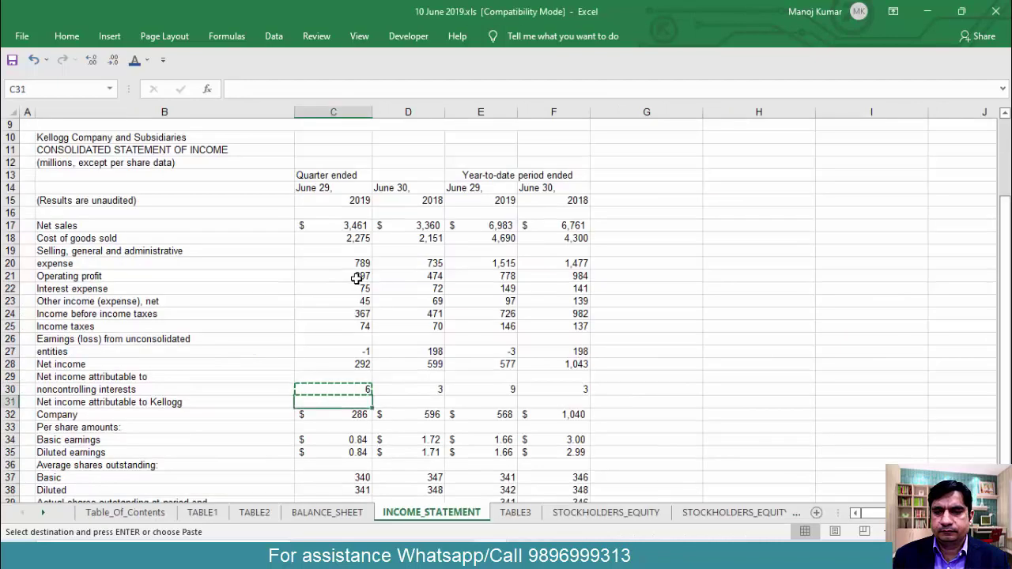
Fill Jun-19A net income attributable to Kellogg Company with 286 from the June 29, 2019 quarter.
key(Down)
key(alt+Tab)
key(Down)
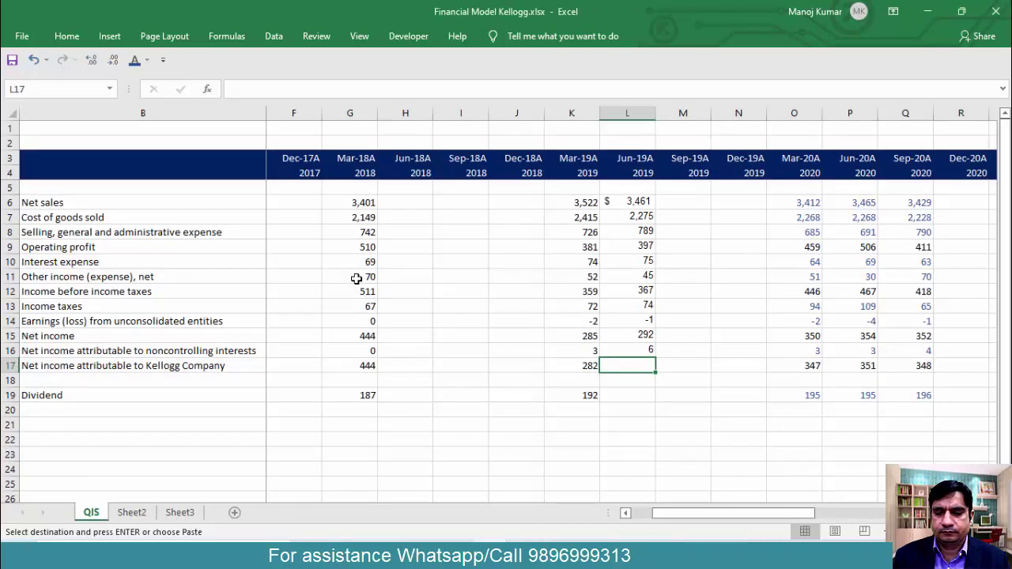
text(286)
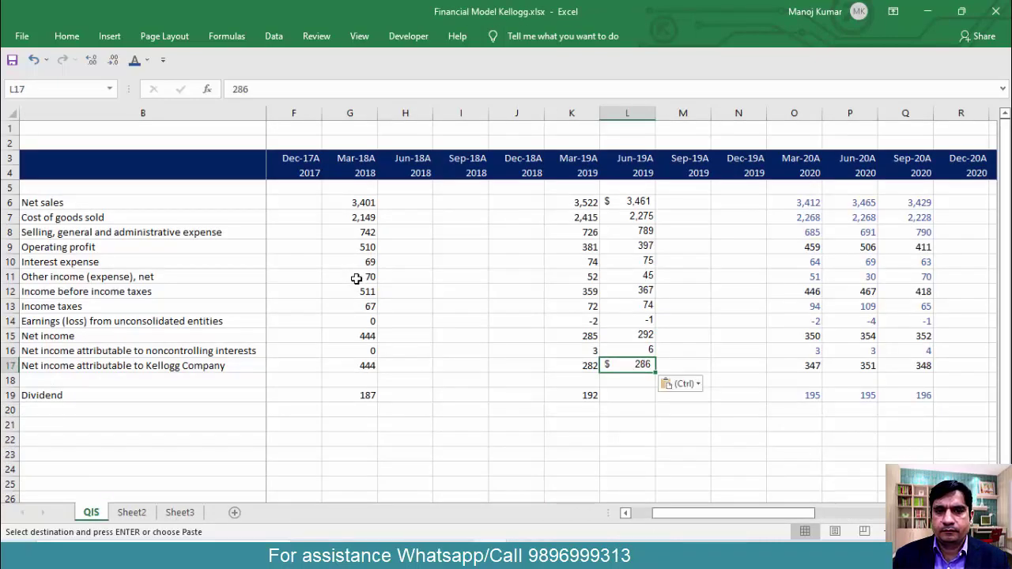
Copy the June 30, 2018 quarter's net sales and cost of goods sold, 3,360 and 2,151, into the model's Jun-18A column.
key(alt+Tab)
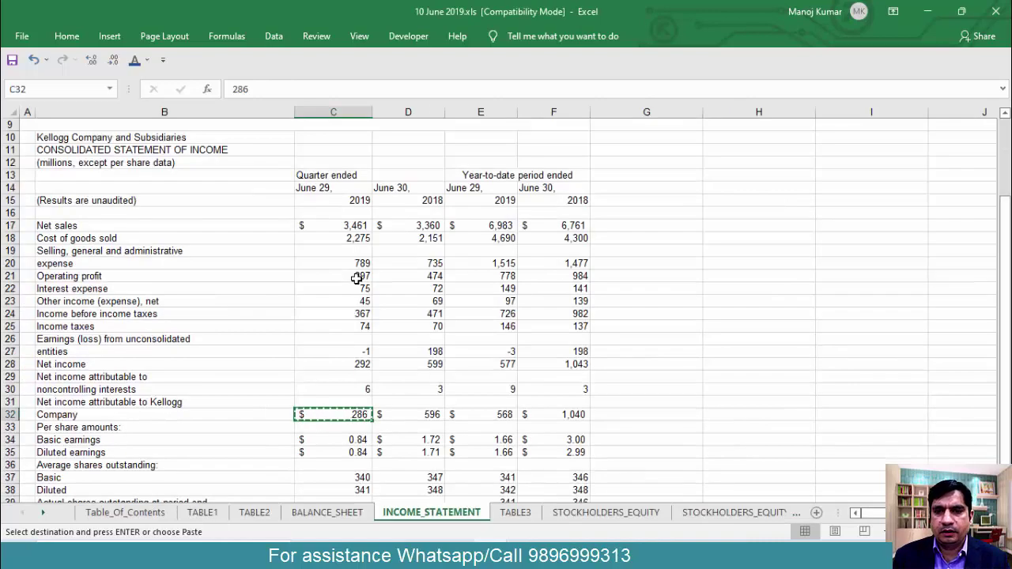
key(Right)
key(ctrl+Up)
key(ctrl+Up)
key(ctrl+Up)
key(ctrl+Up)
key(ctrl+Up)
key(ctrl+Up)
key(ctrl+Up)
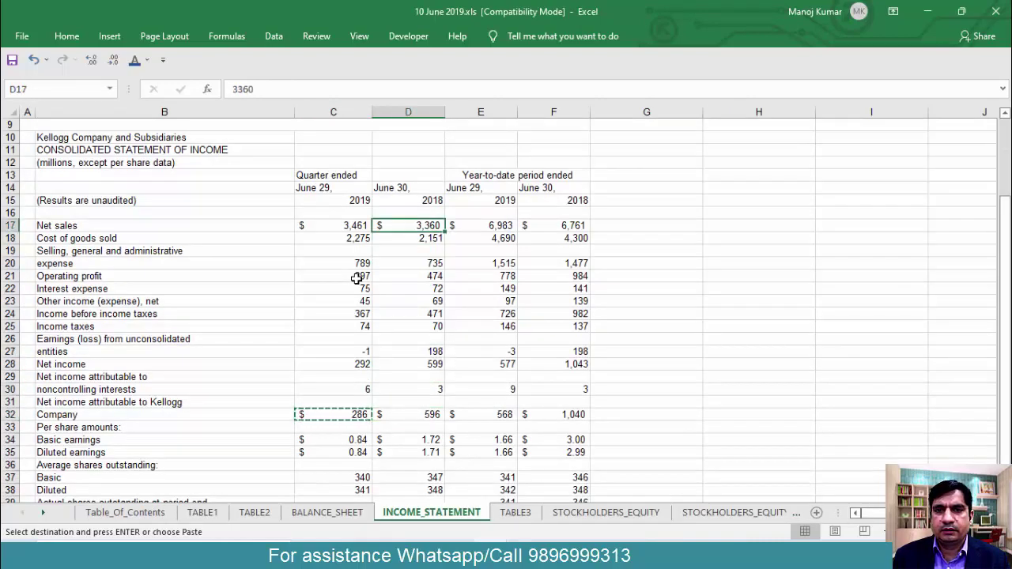
key(shift+Down)
key(ctrl+c)
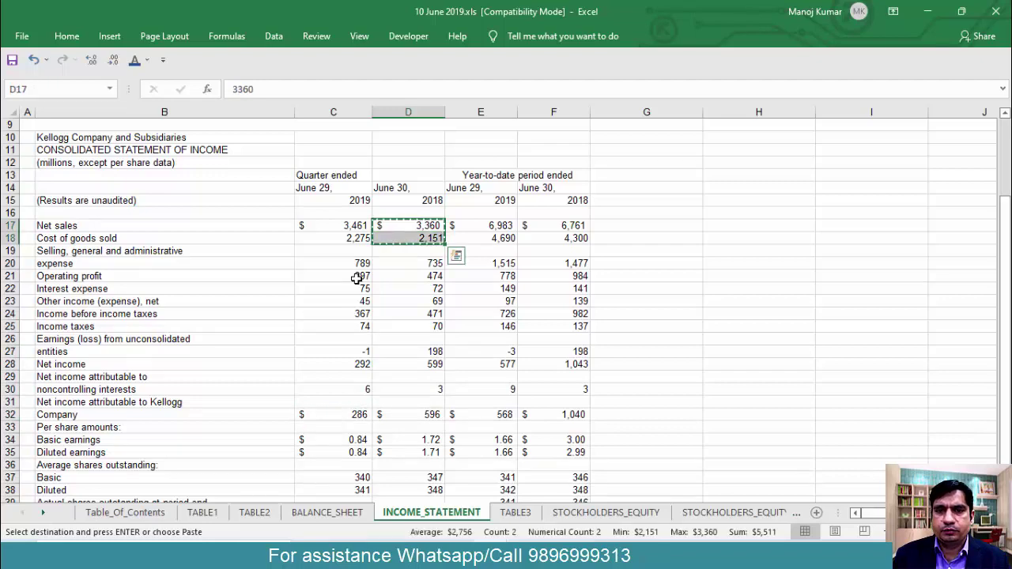
key(alt+Tab)
key(Left)
key(Left)
key(Left)
key(Left)
key(ctrl+Up)
key(Down)
key(Down)
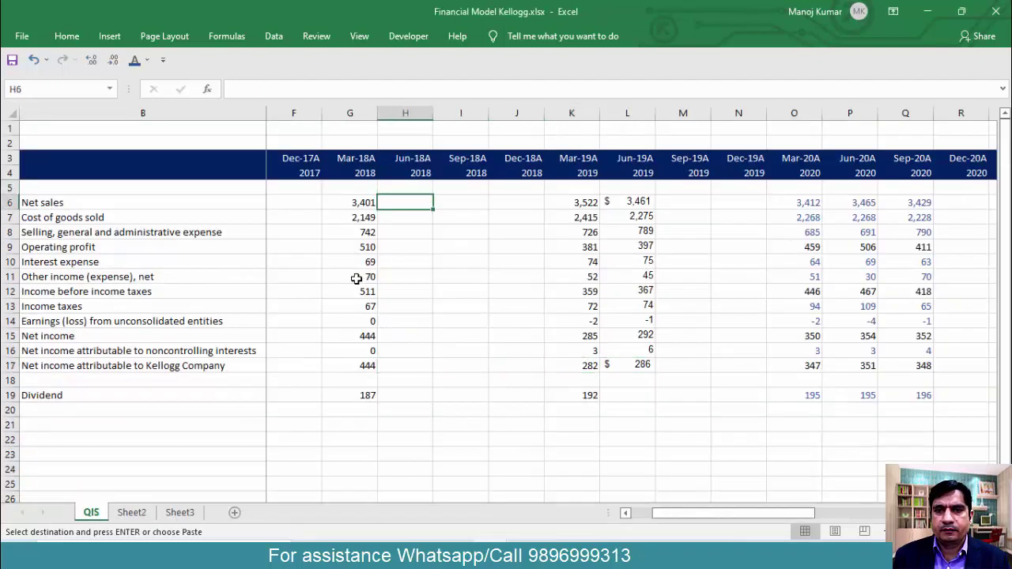
key(ctrl+v)
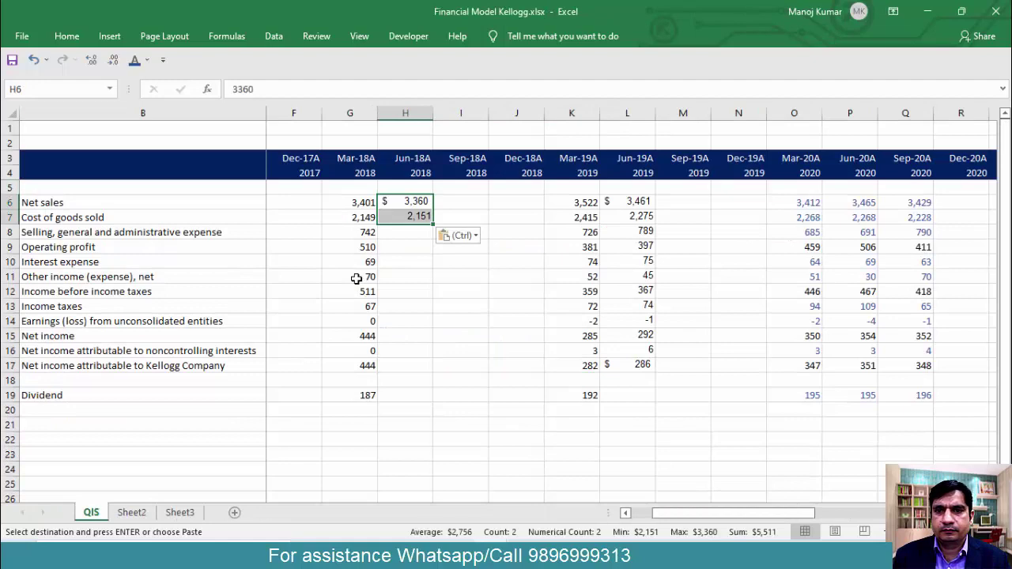
Copy the June 30, 2018 quarter's figures from selling, general and administrative expense (735) through income taxes (70) into the Jun-18A column.
key(alt+Tab)
key(Down)
key(Down)
key(Down)
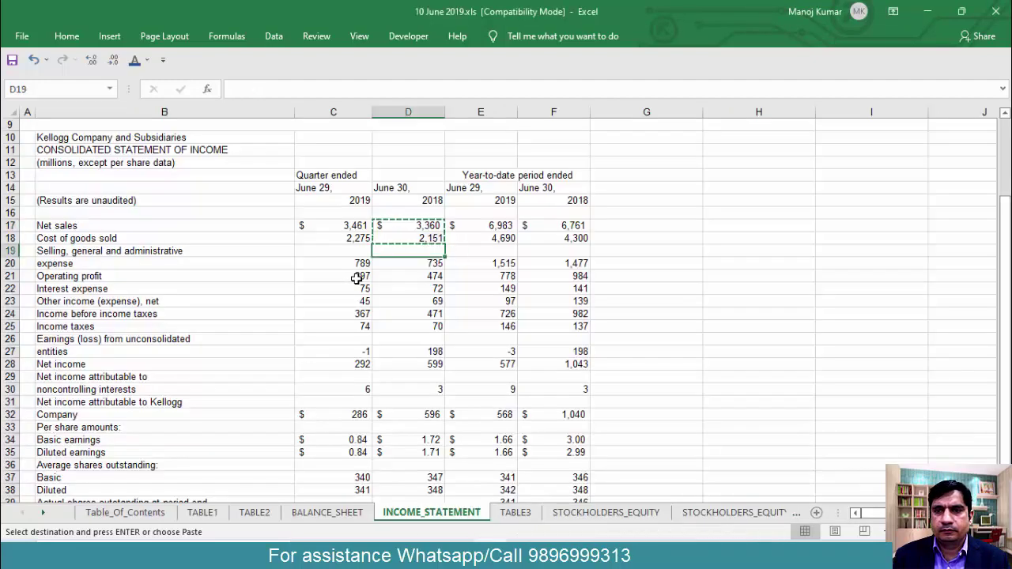
key(shift+Down)
key(shift+Down)
key(shift+Down)
key(shift+Down)
key(shift+Down)
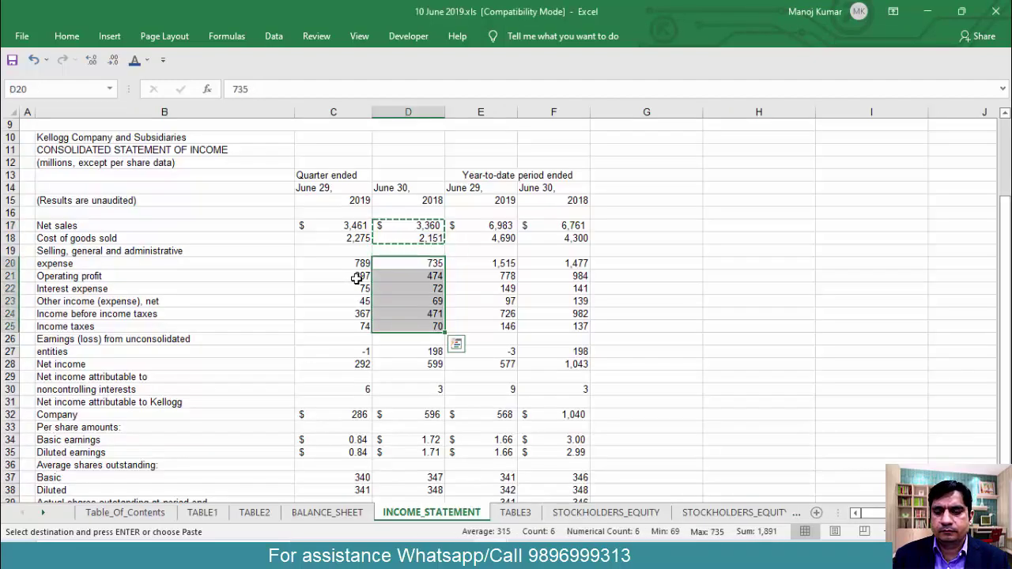
key(ctrl+c)
key(alt+Tab)
key(Down)
key(Down)
key(ctrl+v)
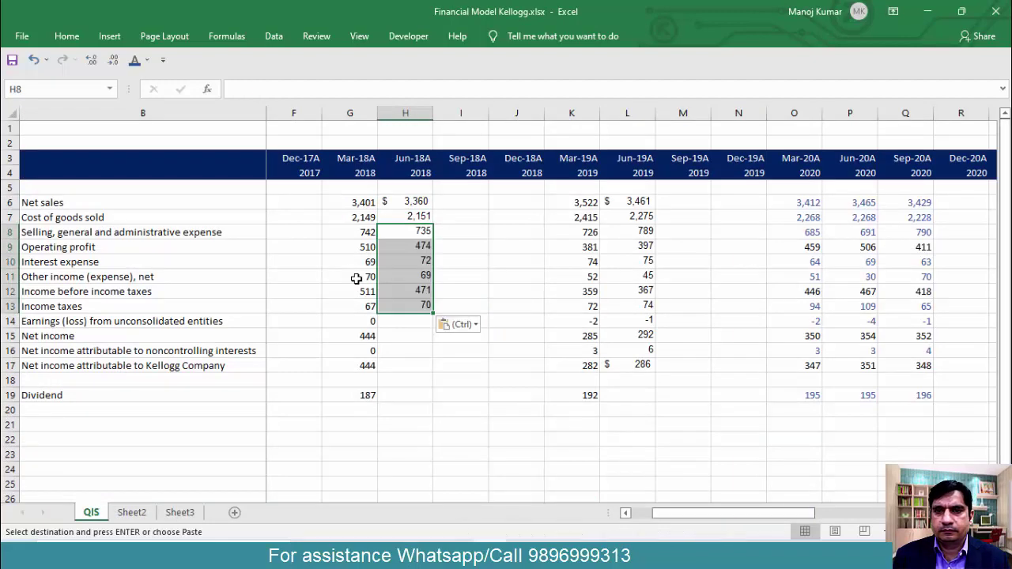
Copy the June 30, 2018 quarter's earnings from unconsolidated entities (198) and net income (599) into the Jun-18A column.
key(alt+Tab)
key(Down)
key(Down)
key(Down)
key(Down)
key(Down)
key(Down)
key(Down)
key(shift+Down)
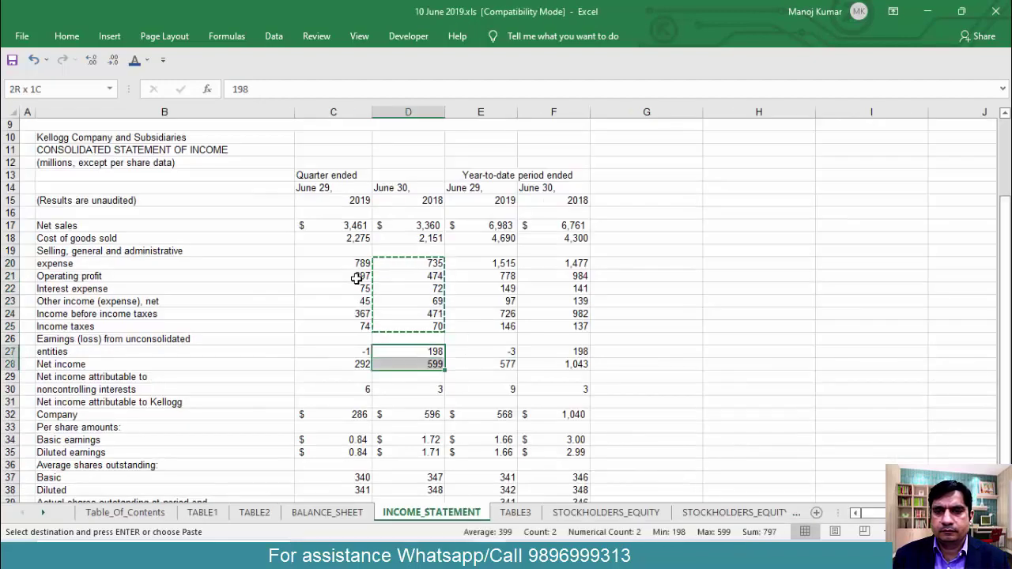
key(ctrl+c)
key(alt+Tab)
key(Down)
key(Down)
key(Down)
key(Down)
key(Down)
key(Down)
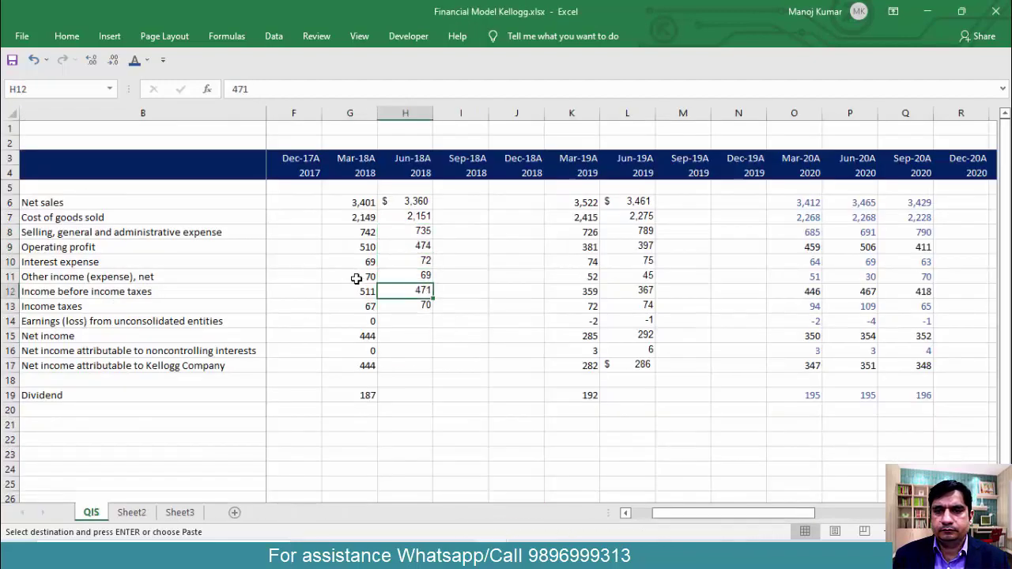
key(ctrl+v)
Copy the June 30, 2018 quarter's net income attributable to noncontrolling interests, 3, into the Jun-18A column.
key(alt+Tab)
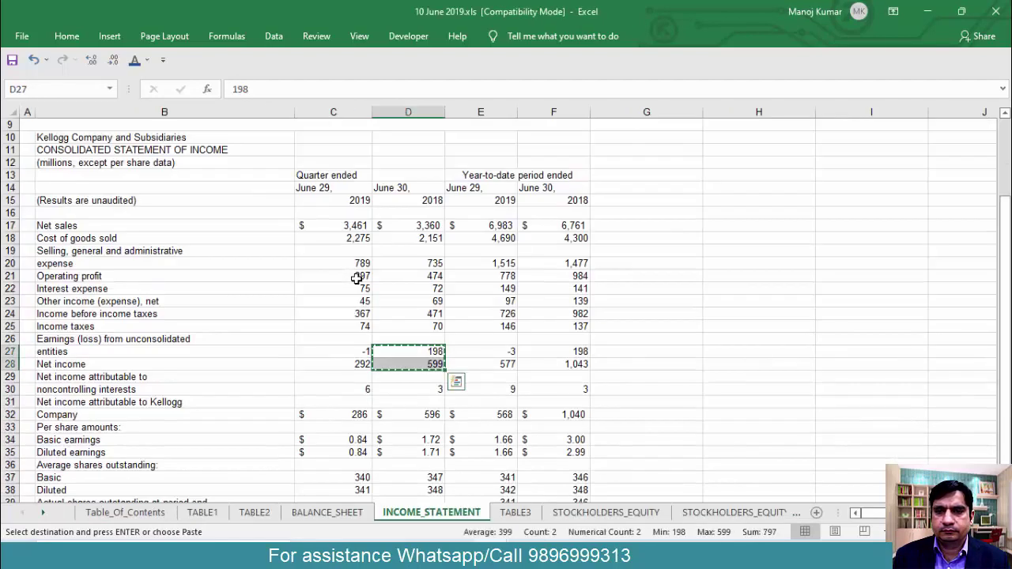
key(Down)
key(Down)
key(Down)
key(ctrl+c)
key(alt+Tab)
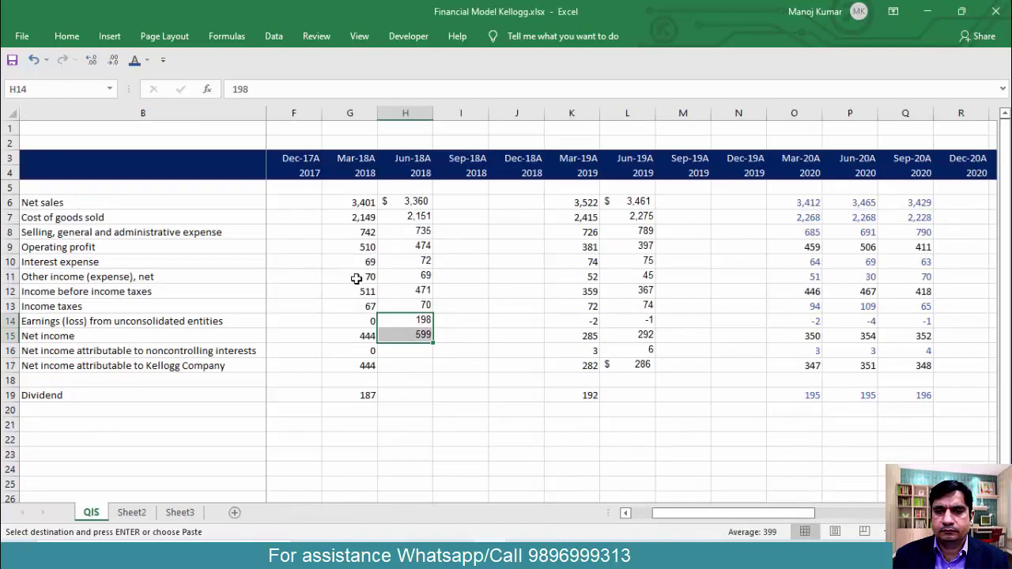
key(Down)
key(Down)
key(ctrl+v)
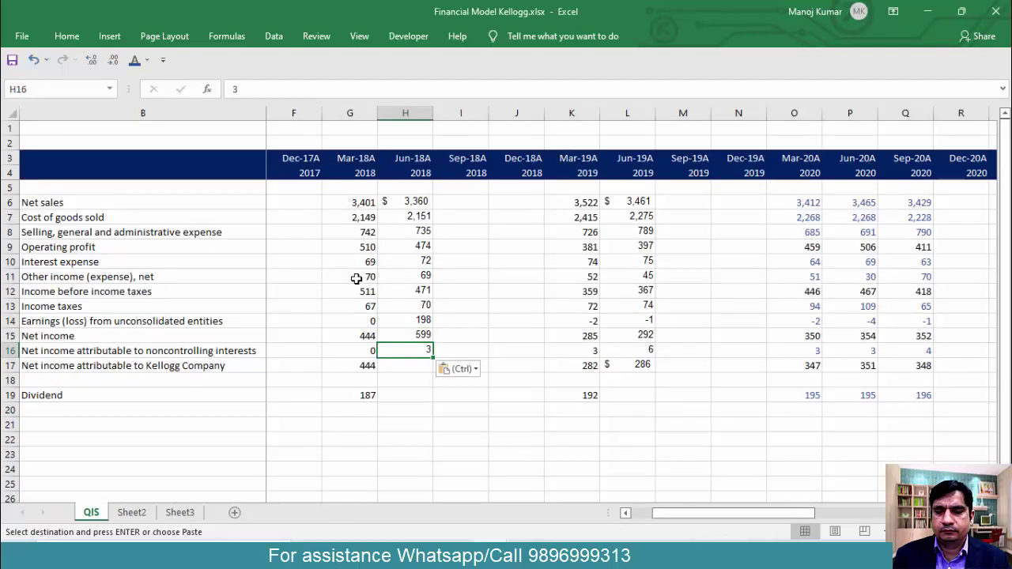
Copy the June 30, 2018 quarter's net income attributable to Kellogg Company, 596, into the Jun-18A column.
key(alt+Tab)
key(Down)
key(Down)
key(ctrl+c)
key(alt+Tab)
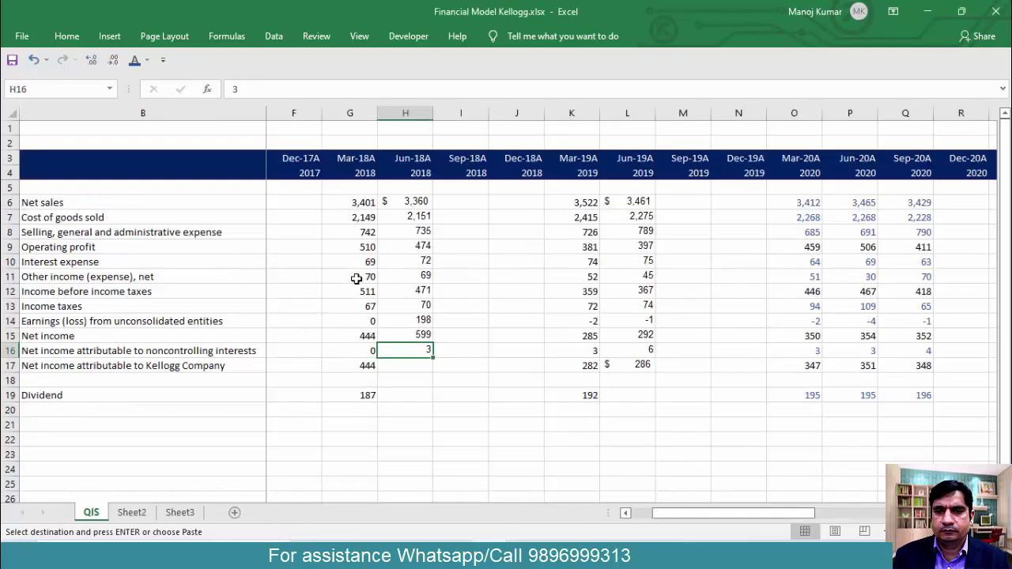
key(Down)
key(ctrl+v)
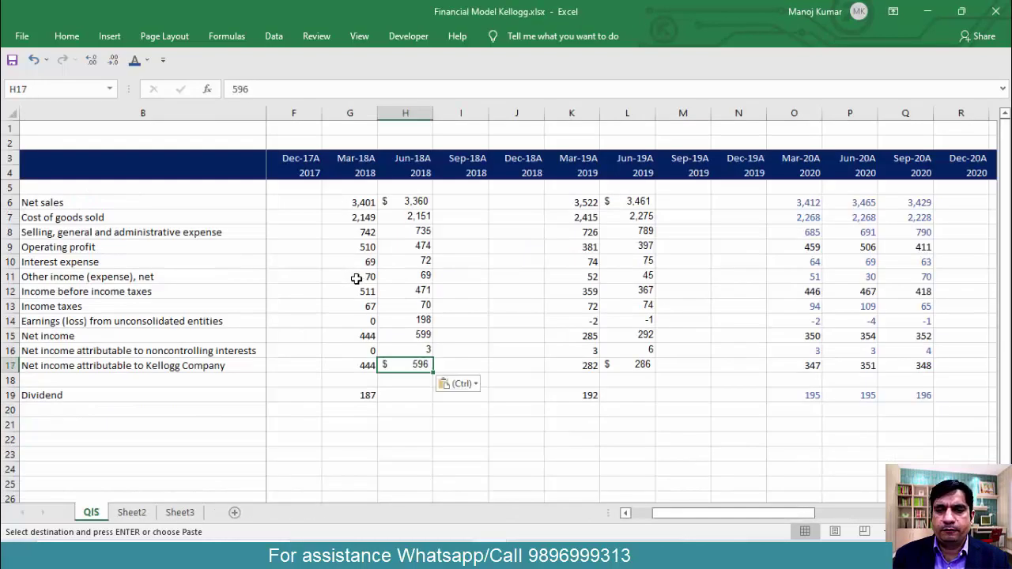
key(Left)
key(Right)
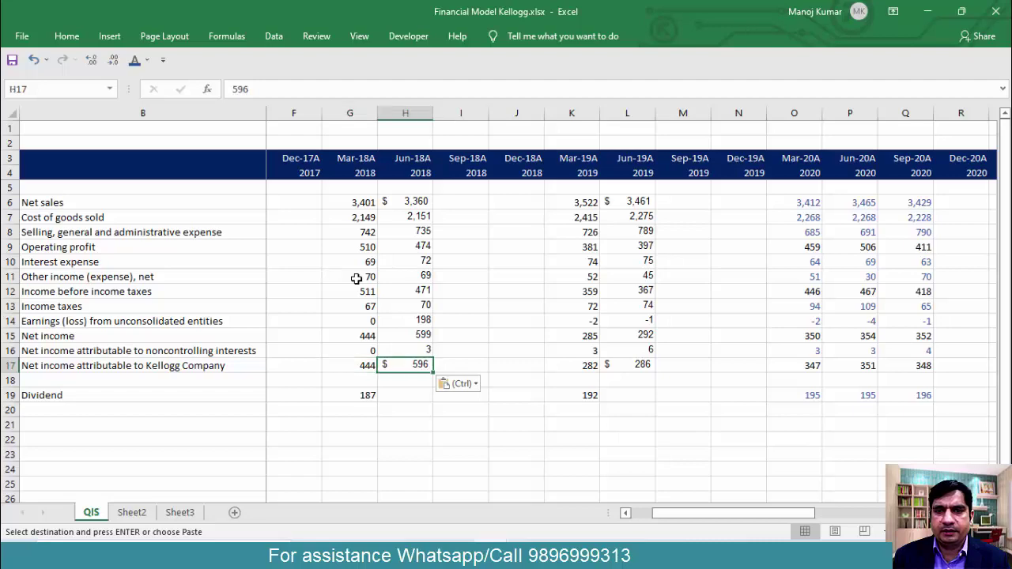
In the June 2019 filing, examine the stockholders' equity statement for dividends declared in the quarter ended June 29, 2019.
key(alt+Tab)
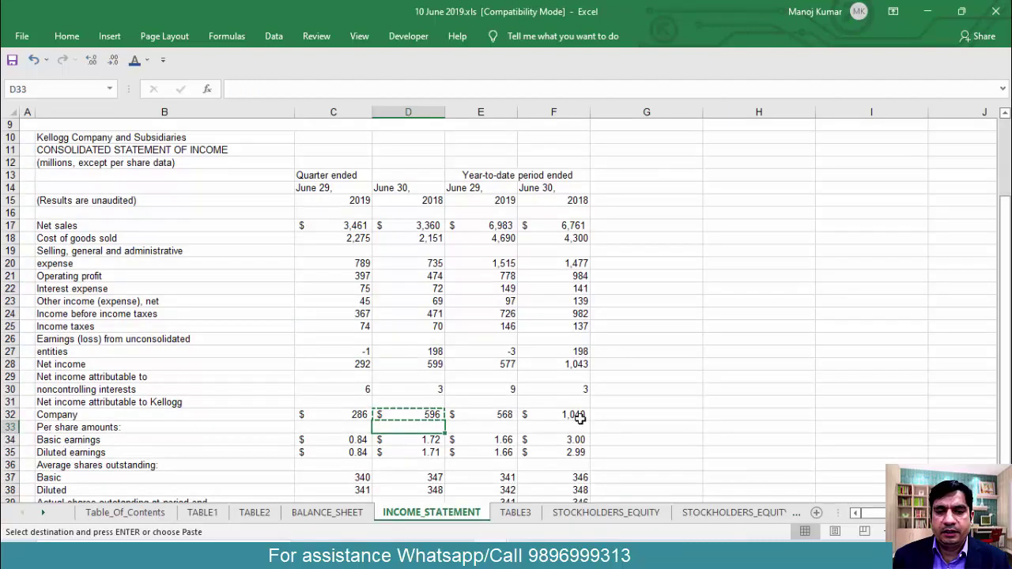
click(630, 518)
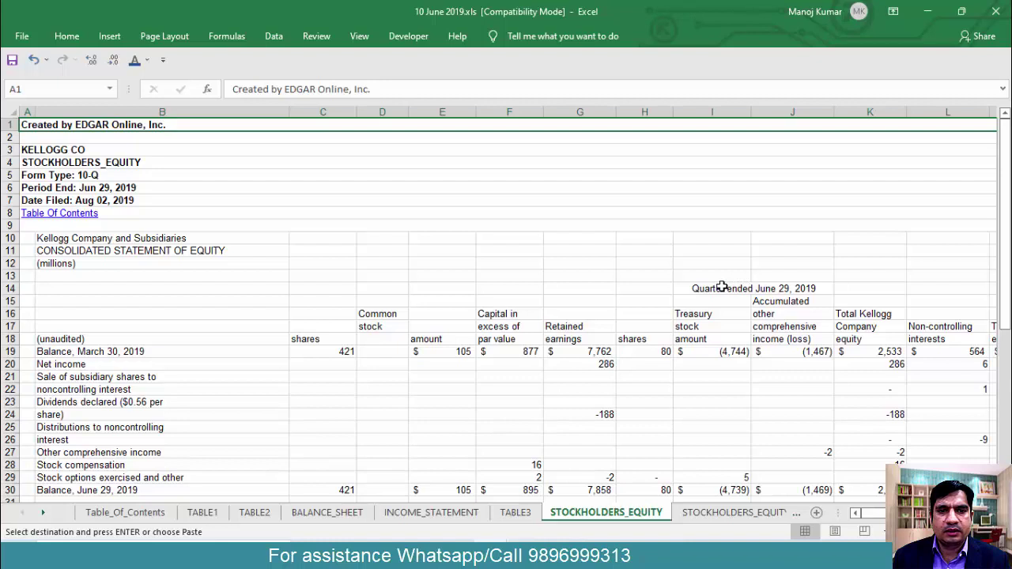
drag(721, 287, 756, 288)
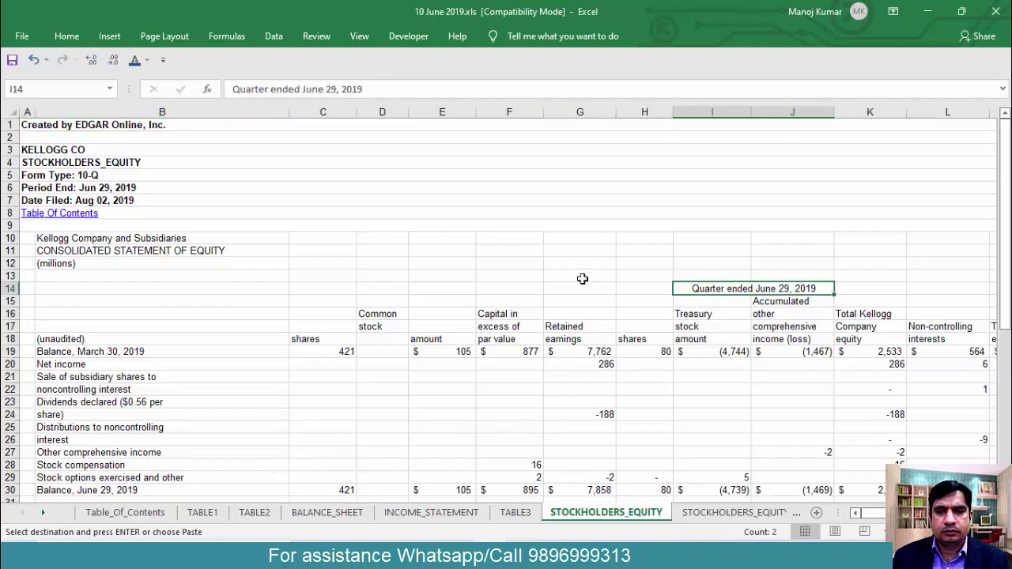
key(Down)
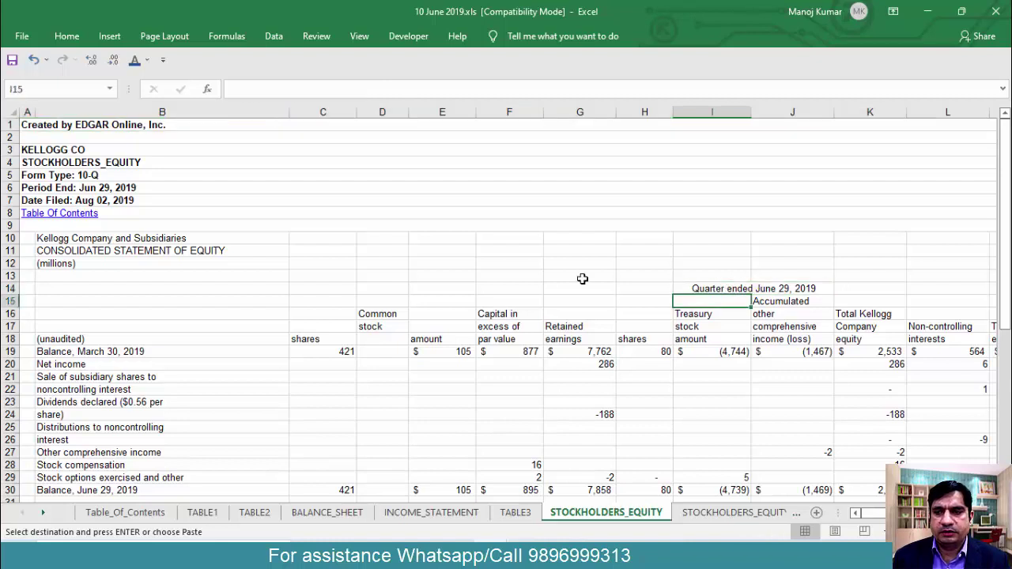
click(594, 414)
key(Down)
key(Down)
key(Down)
key(Down)
key(Down)
key(Down)
key(Down)
key(Down)
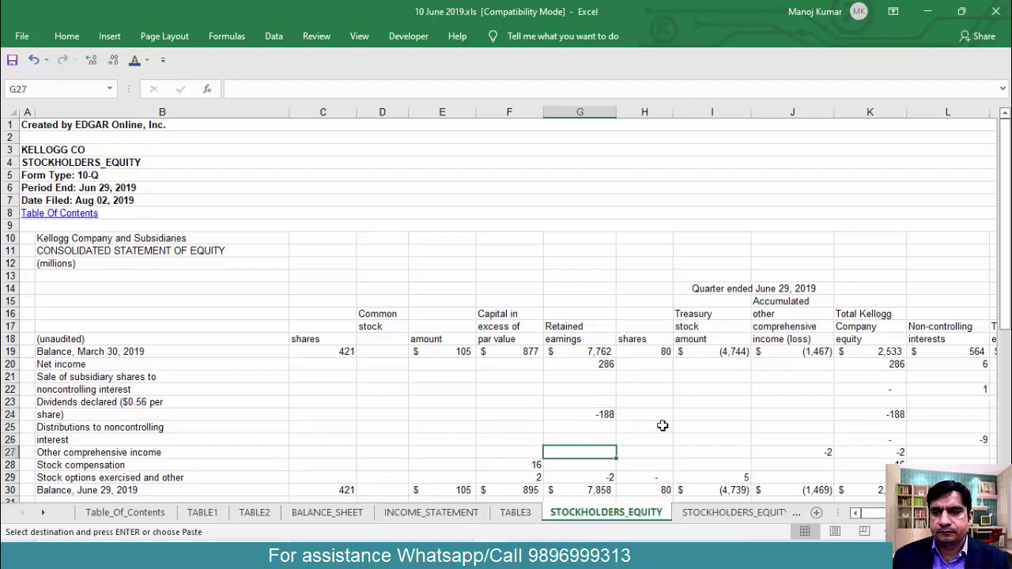
key(Down)
key(Down)
key(Down)
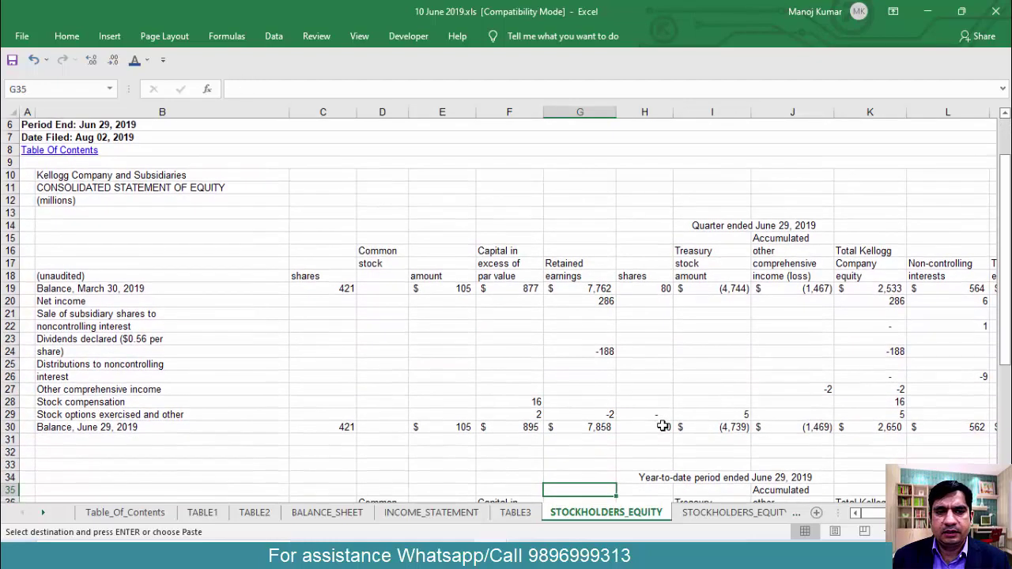
key(Right)
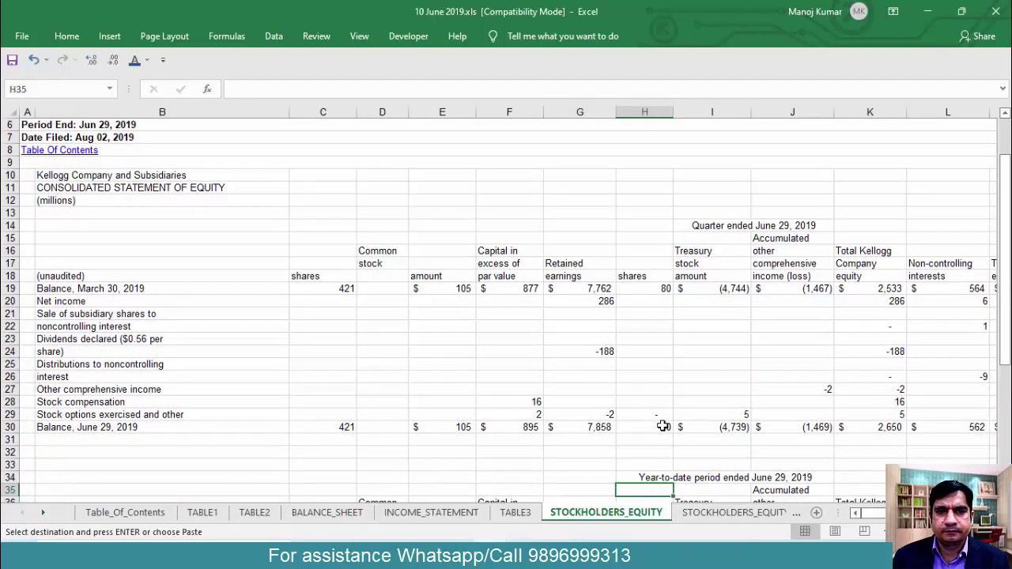
key(Left)
key(Up)
key(Up)
key(Up)
key(Up)
key(Up)
key(Up)
key(Up)
key(Up)
key(Up)
key(Up)
key(Up)
key(Up)
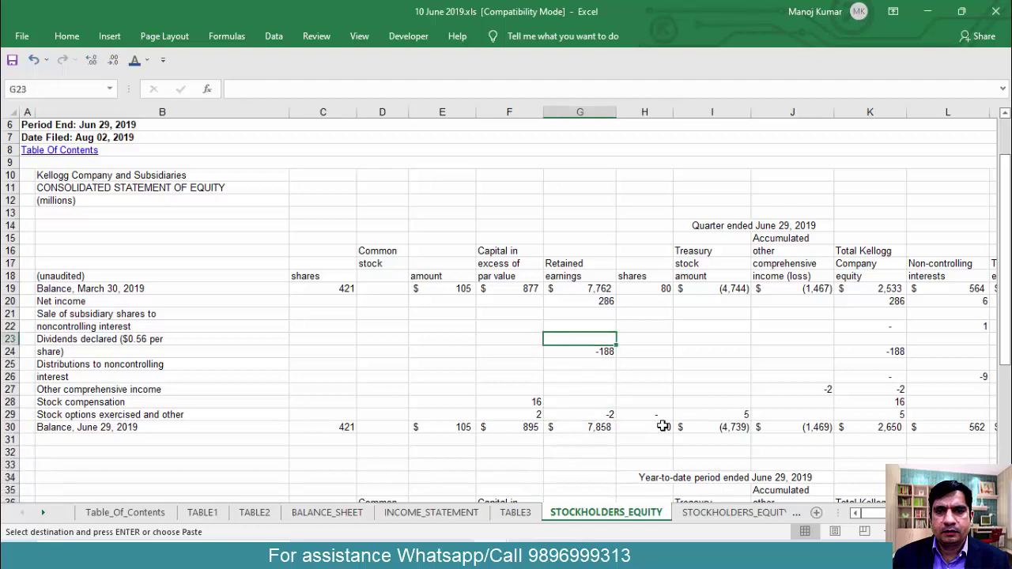
key(Up)
key(Up)
key(Up)
Enter the June 29, 2019 quarter's declared dividends, 188, as a positive Dividend value in the Jun-19A column of the financial model.
key(alt+Tab)
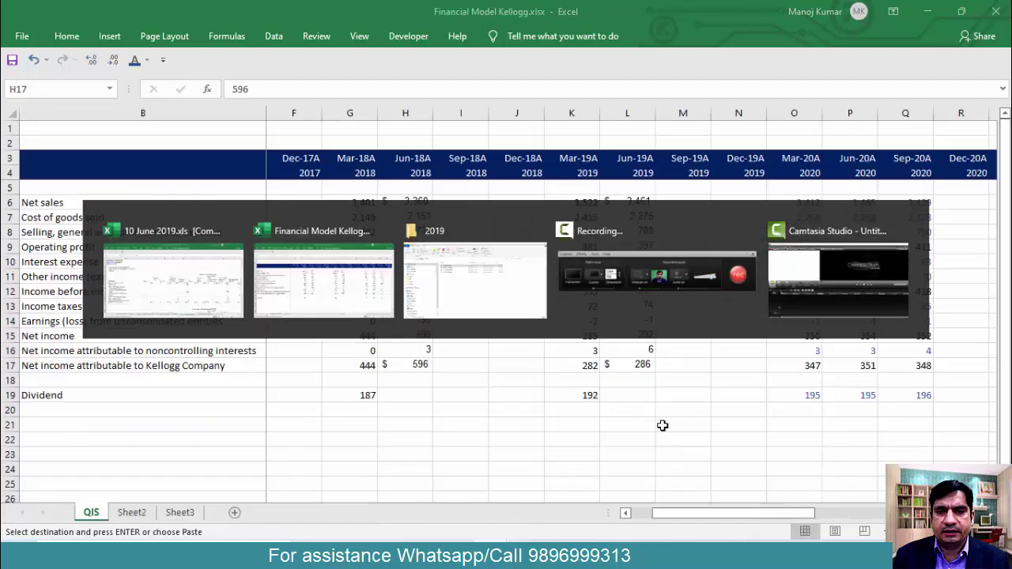
key(Right)
key(Right)
key(Right)
key(Right)
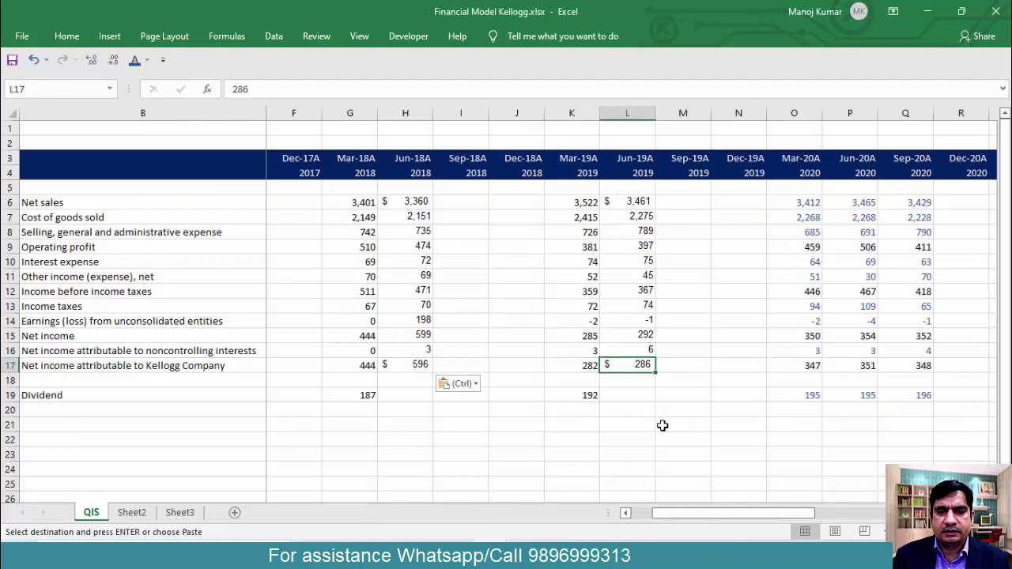
key(alt+Tab)
key(Down)
key(Down)
key(Down)
key(Down)
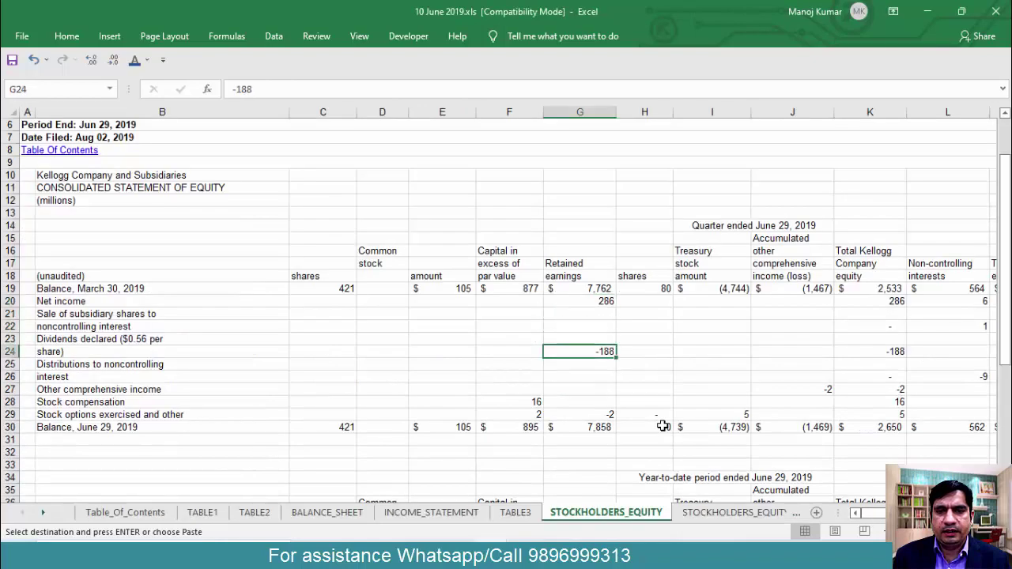
key(alt+Tab)
key(Down)
key(Down)
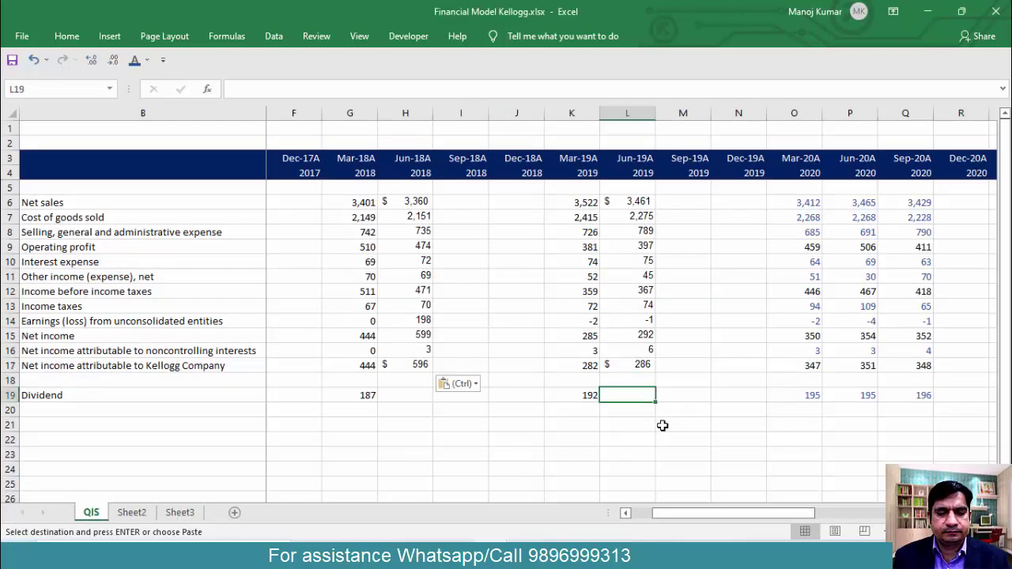
text(18)
key(ctrl+Return)
Check the remaining columns of the June 29, 2019 equity statement in the filing for prior-year quarter dividend figures.
key(Left)
key(Left)
key(Left)
key(Left)
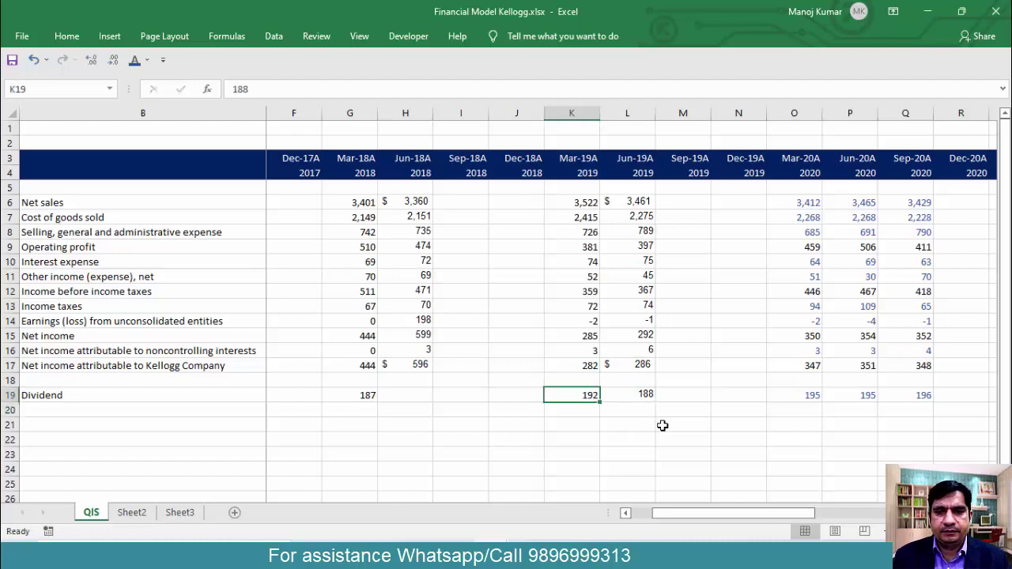
key(alt+Tab)
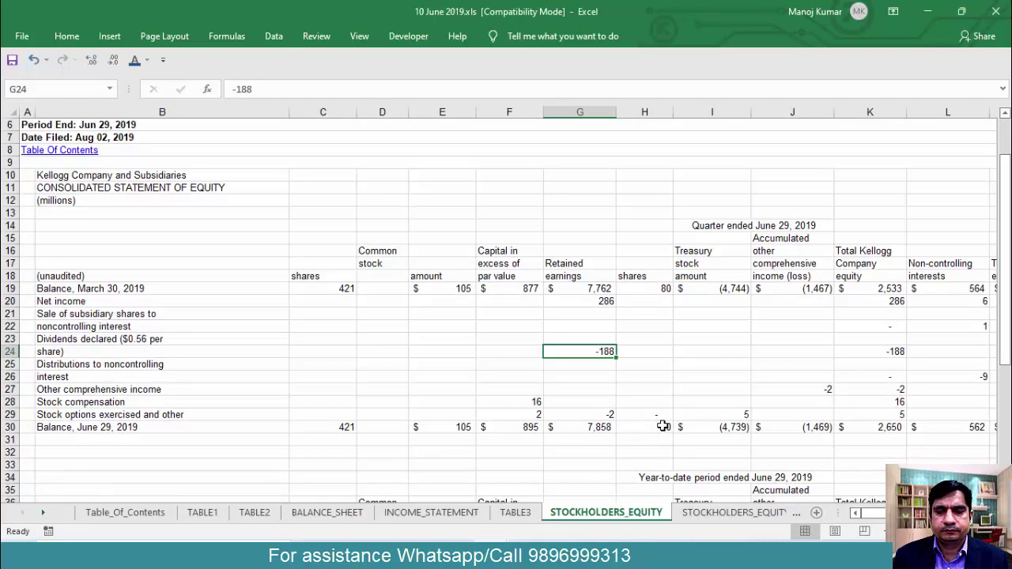
key(Right)
key(Right)
key(Right)
key(Right)
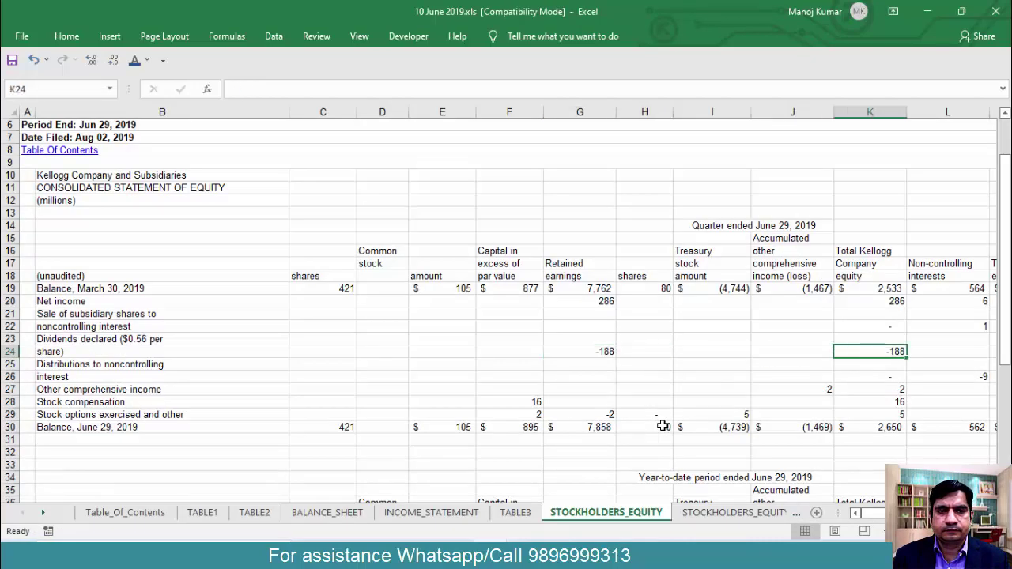
key(Right)
key(Right)
key(Right)
key(Right)
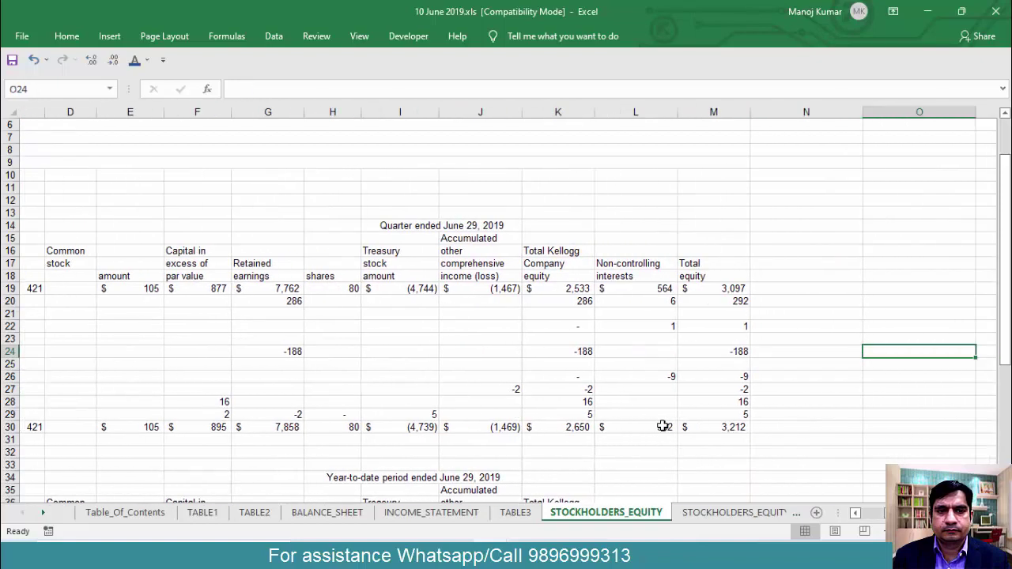
Examine the continued equity statement on STOCKHOLDERS_EQUITY2, covering the quarter and year-to-date periods ended June 30, 2018.
click(721, 512)
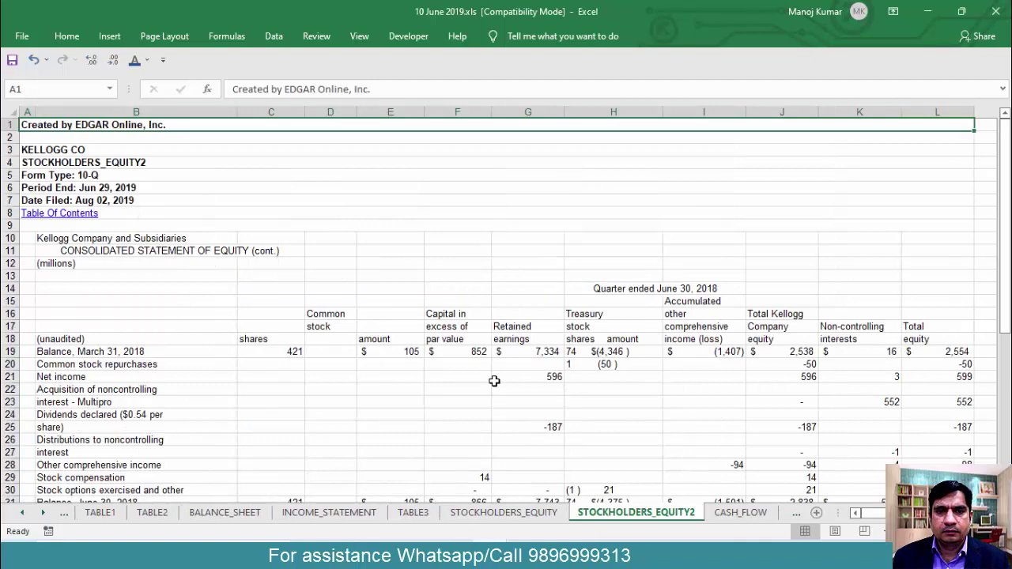
key(Down)
key(Down)
key(Down)
key(Down)
key(Down)
key(Down)
key(Down)
key(Down)
key(Down)
key(Down)
key(Down)
key(Down)
key(Down)
key(Down)
key(Down)
key(Down)
key(Down)
key(Down)
key(Down)
key(Down)
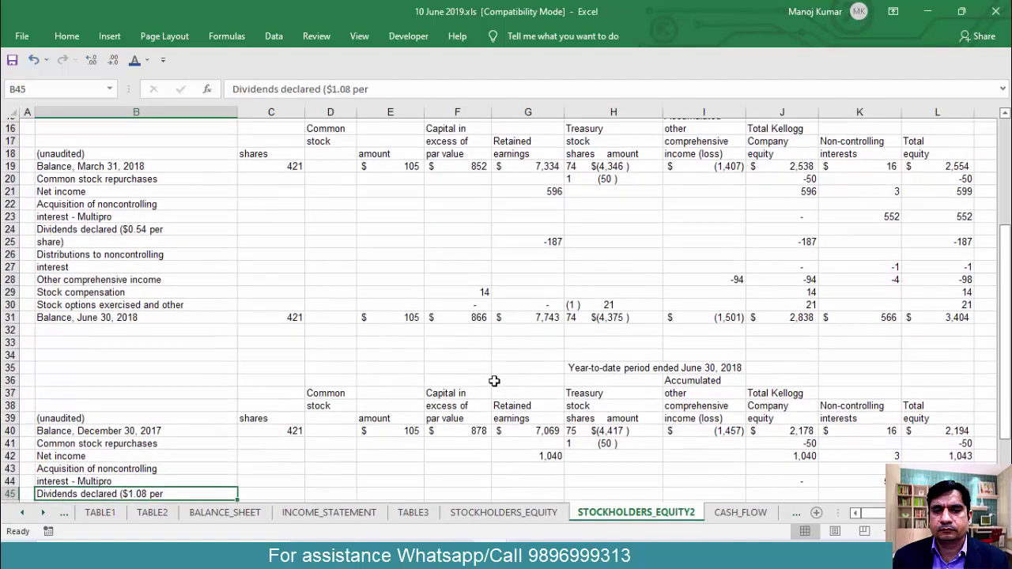
key(Down)
key(Down)
key(Down)
key(Down)
key(Up)
key(Up)
key(Up)
key(Up)
key(Up)
key(Up)
key(Up)
key(Up)
key(Up)
key(Up)
key(Up)
key(Up)
key(Up)
key(Up)
key(Up)
key(Up)
key(Up)
key(Up)
key(Up)
key(Up)
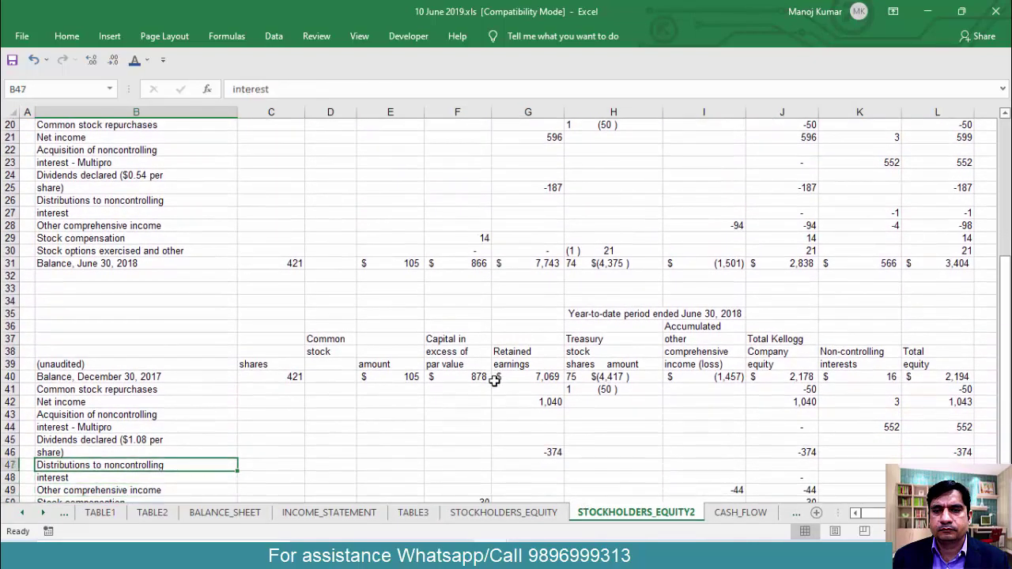
key(Right)
key(Right)
key(Right)
key(Right)
key(Right)
key(Right)
key(Right)
key(Right)
key(Right)
key(Right)
key(Right)
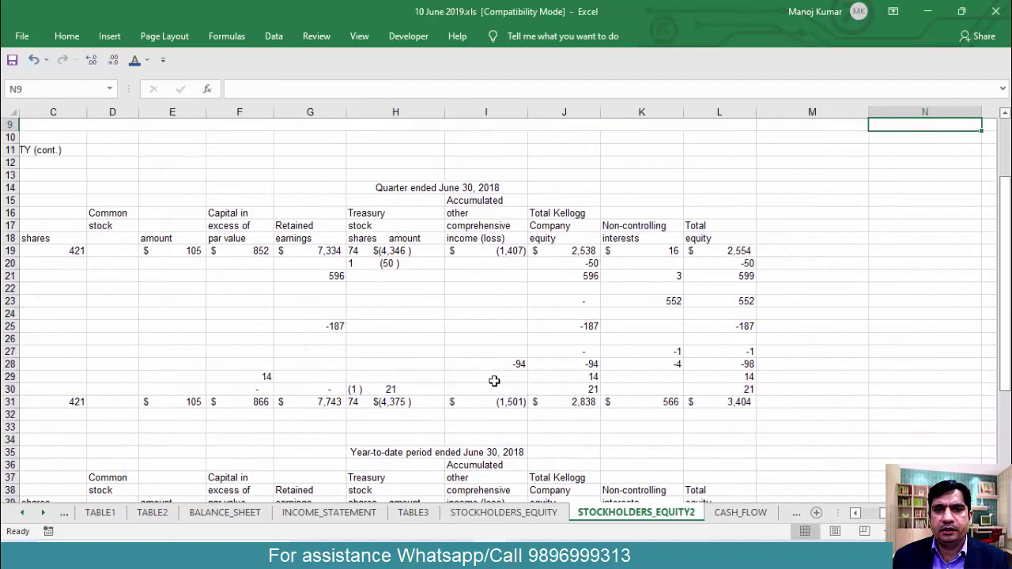
Enter the June 30, 2018 quarter's declared dividends, 187, as a positive Dividend value in the model's Jun-18A column.
key(Left)
key(Down)
key(Down)
key(Down)
key(Down)
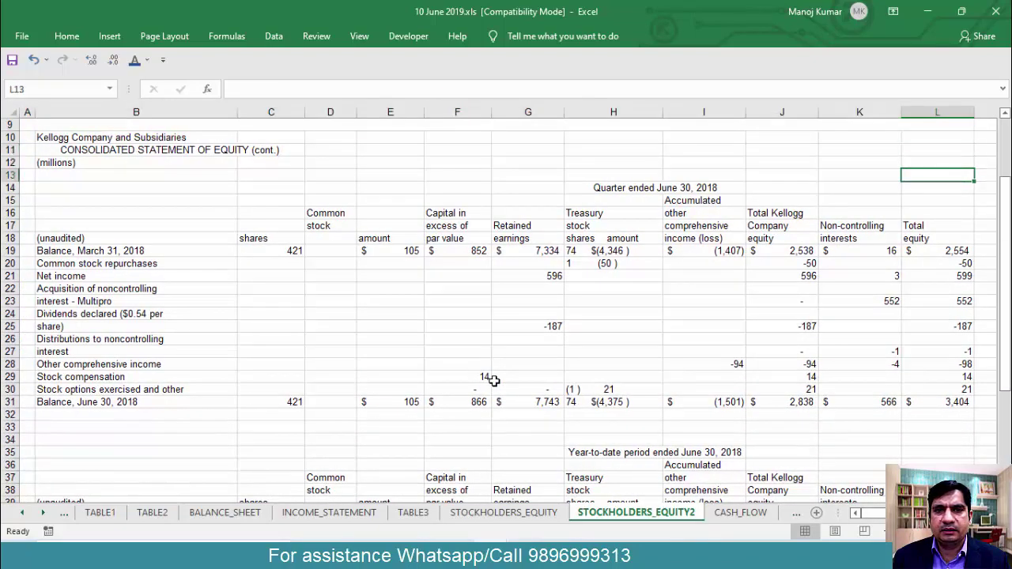
key(Left)
key(Left)
key(Left)
key(Left)
key(Down)
key(Down)
key(Down)
key(Down)
key(Down)
key(Down)
key(Down)
key(Down)
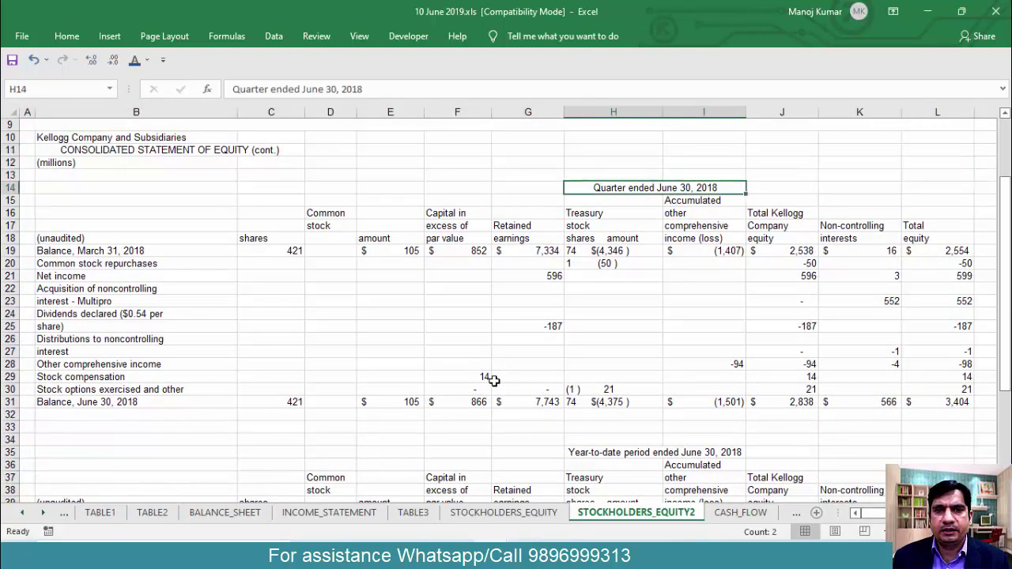
key(Left)
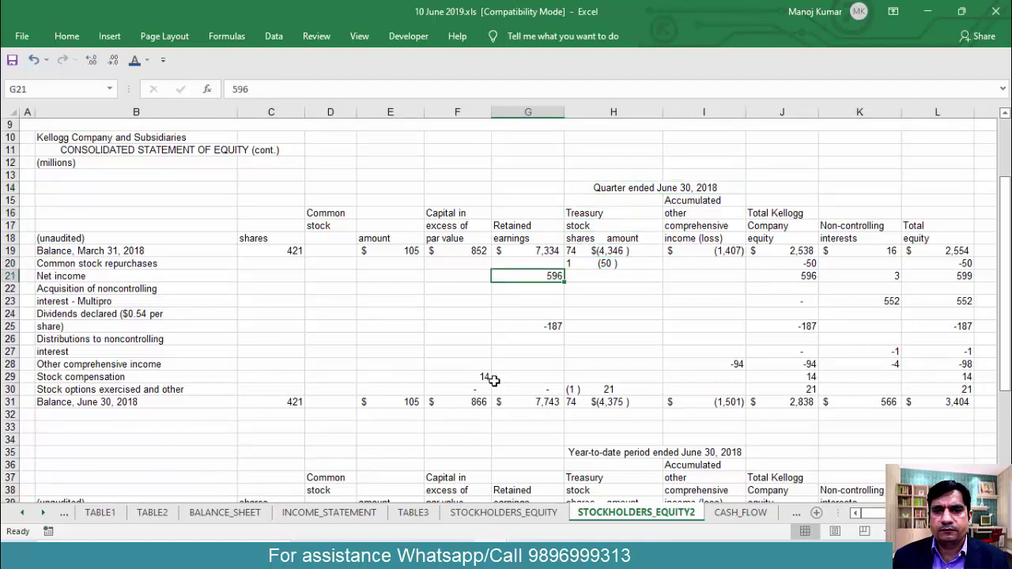
key(Down)
key(Down)
key(Down)
key(Down)
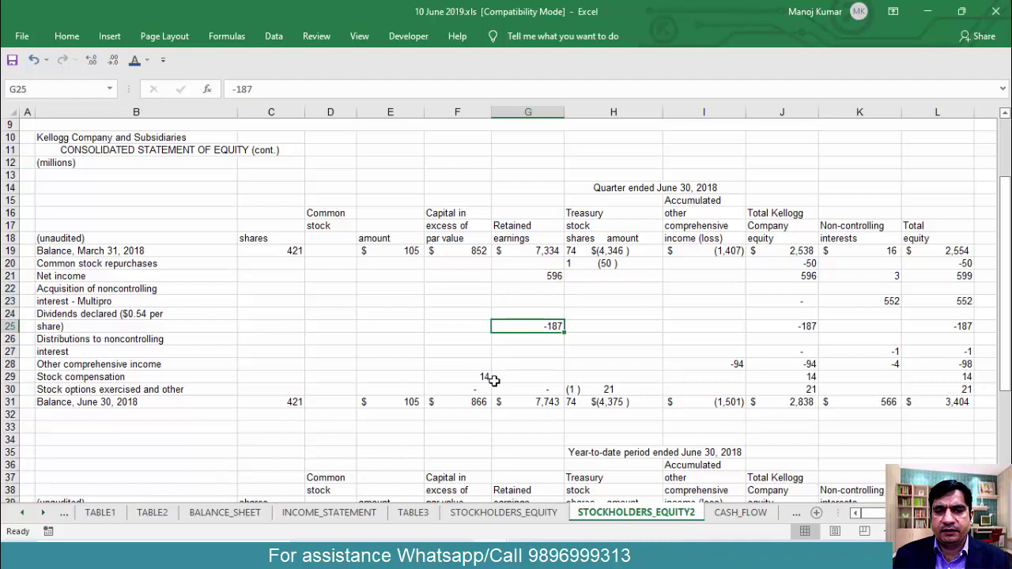
key(alt+Tab)
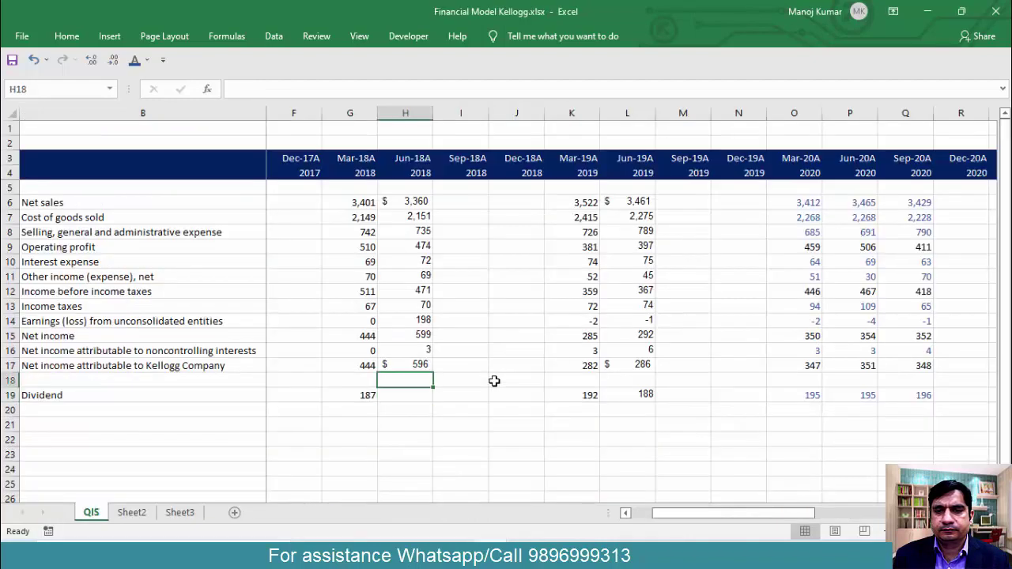
key(Down)
key(Down)
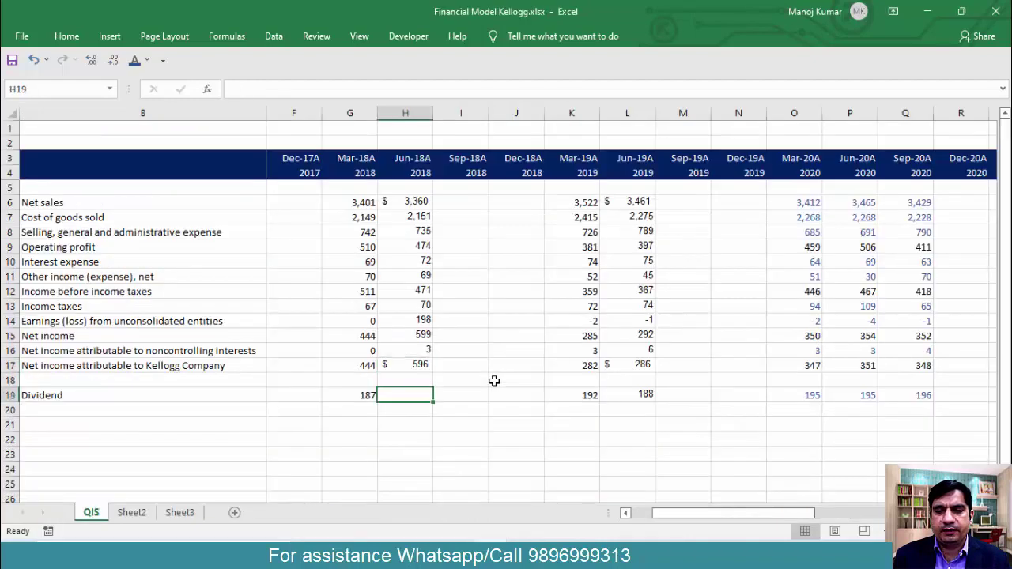
key(alt+Tab)
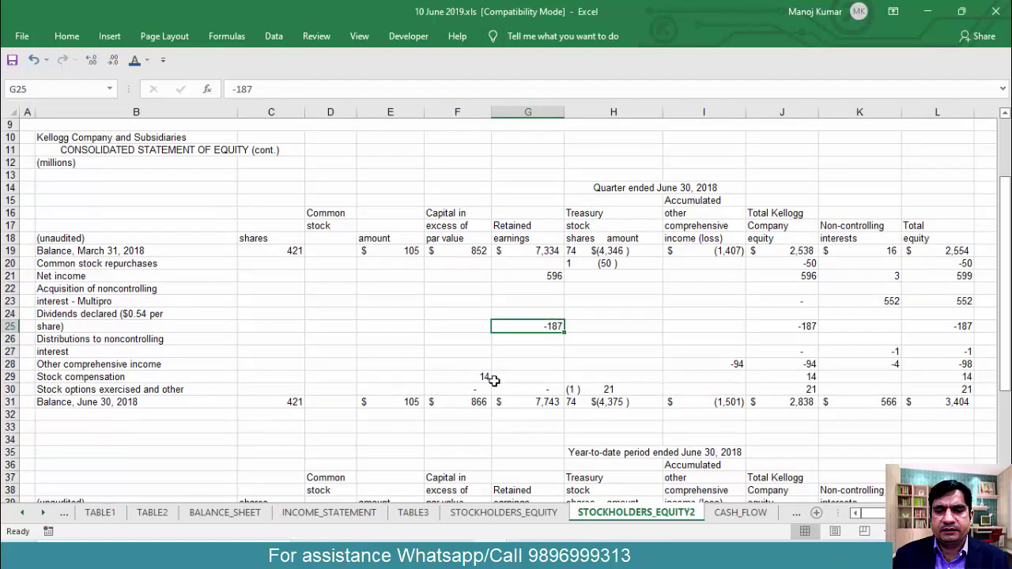
key(alt+Tab)
text(187)
Close the 10 June 2019.xls workbook without saving its changes.
key(alt+Tab)
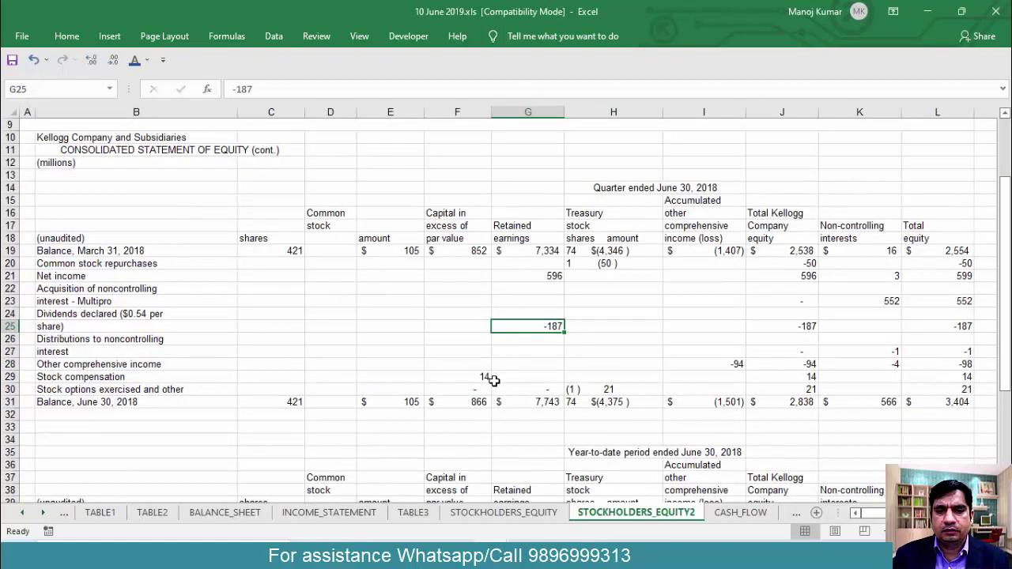
key(ctrl+w)
key(Tab)
key(Return)
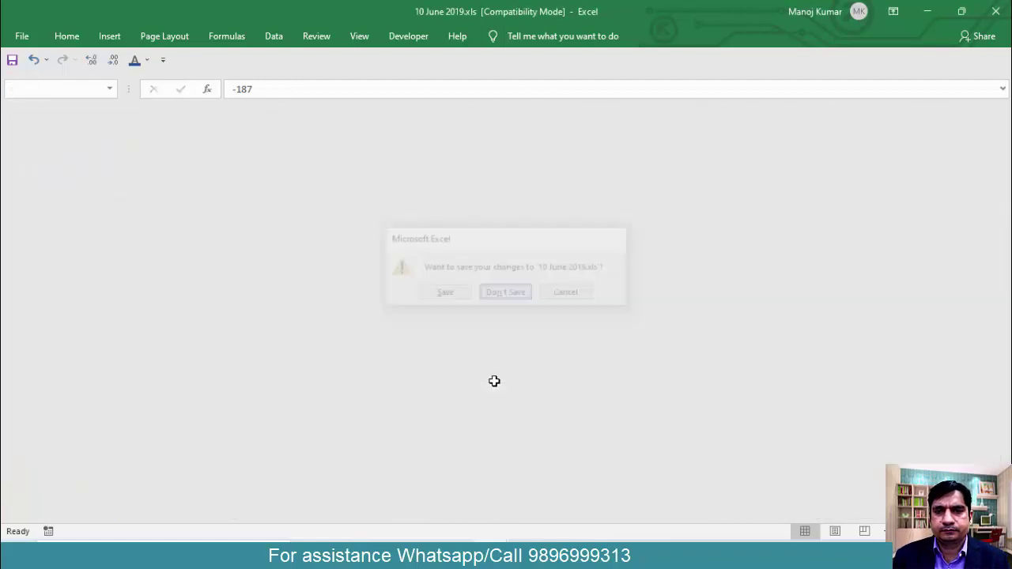
Open the September 2019 quarterly report, 10Q Sep 2019.pdf, from Kellogg's 2019 folder.
key(alt+Tab)
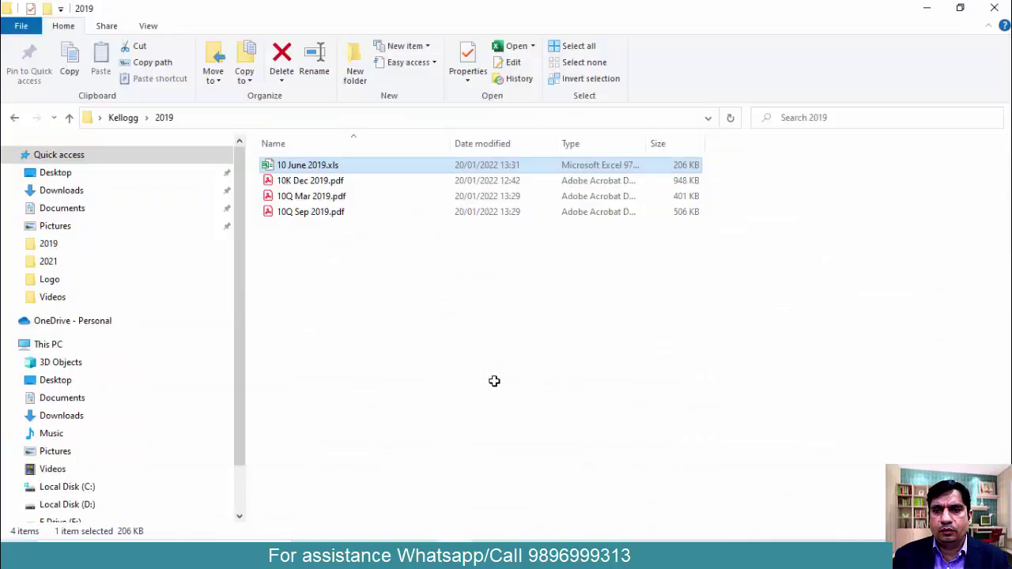
key(Down)
key(Down)
key(Down)
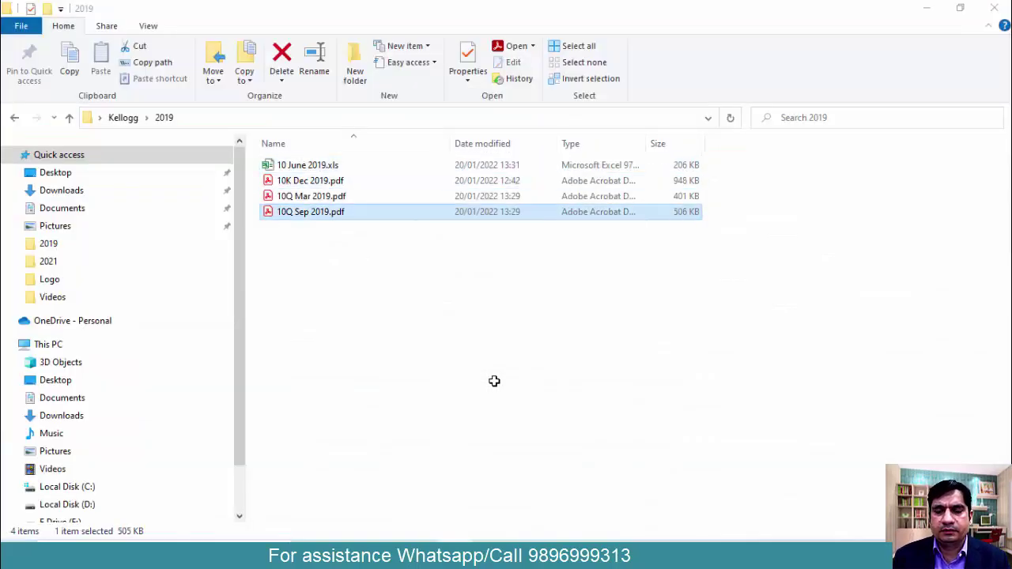
key(Return)
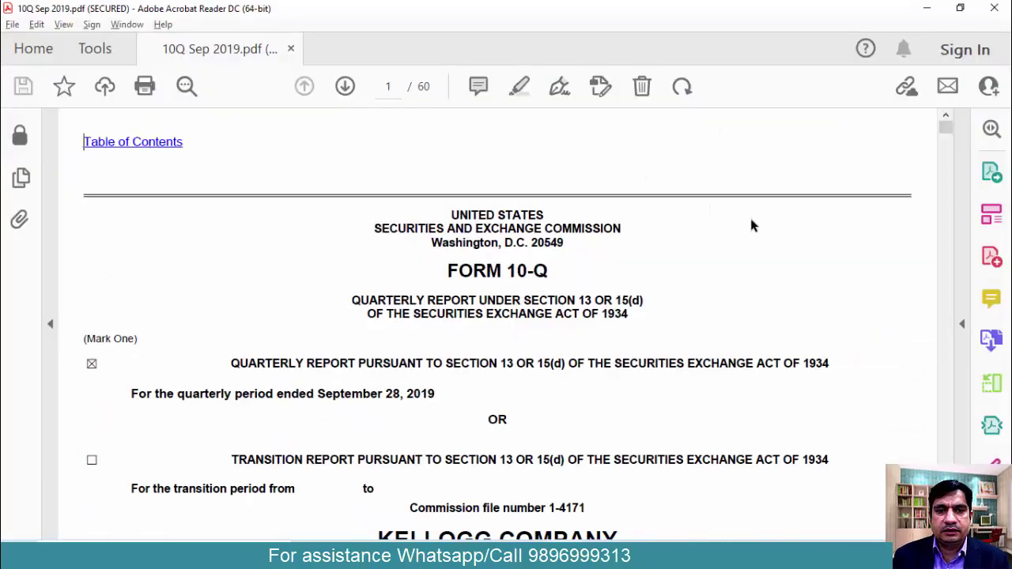
Search the September 2019 report for "total asset" to reach the consolidated financial statements.
key(ctrl+f)
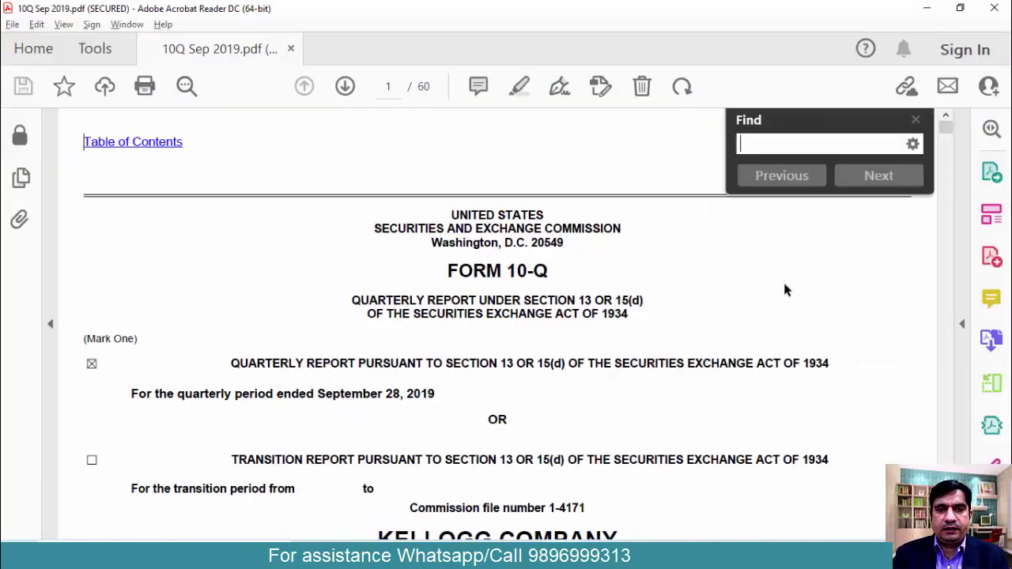
text(total asset)
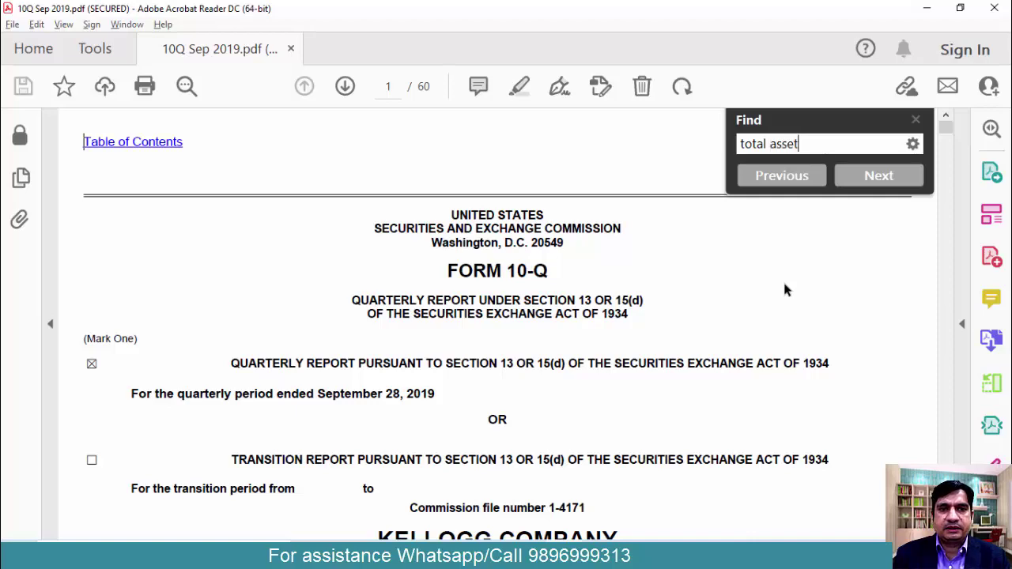
key(Return)
key(Escape)
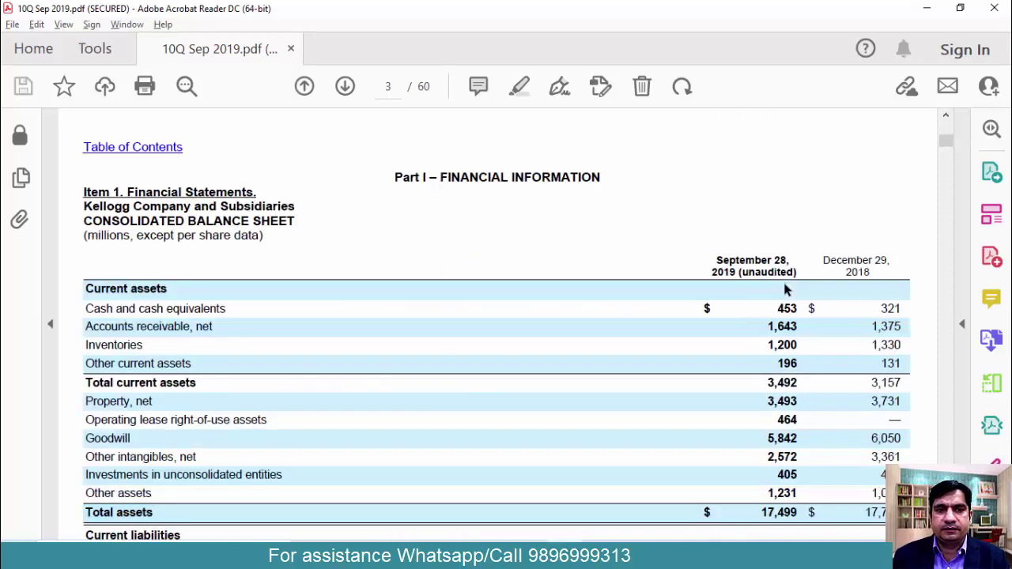
Copy the September 28, 2019 quarter's income statement figures, net sales through net income attributable to Kellogg Company, into the model's Sep-18A column.
scroll(773, 182, down, 10)
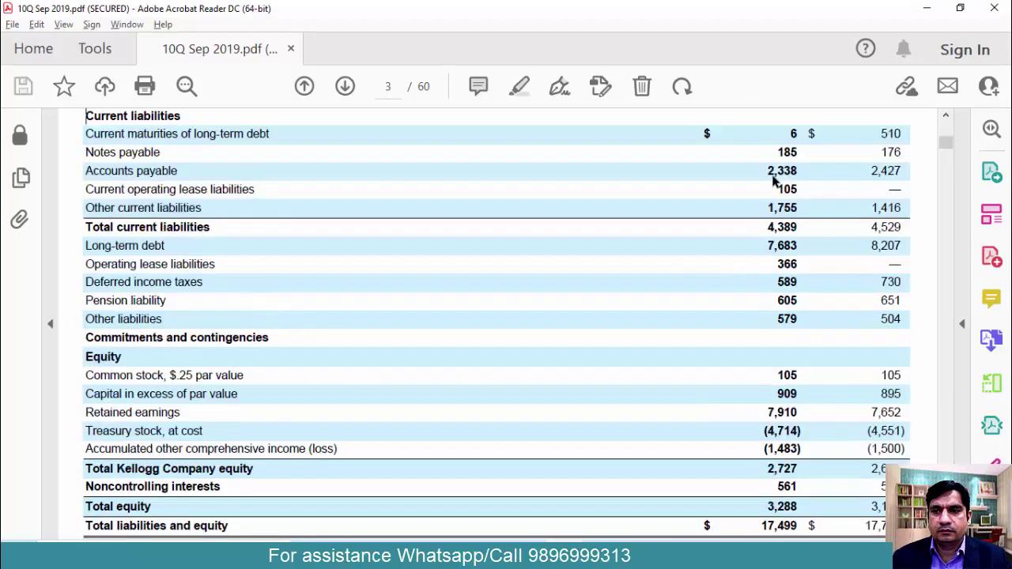
scroll(773, 180, down, 20)
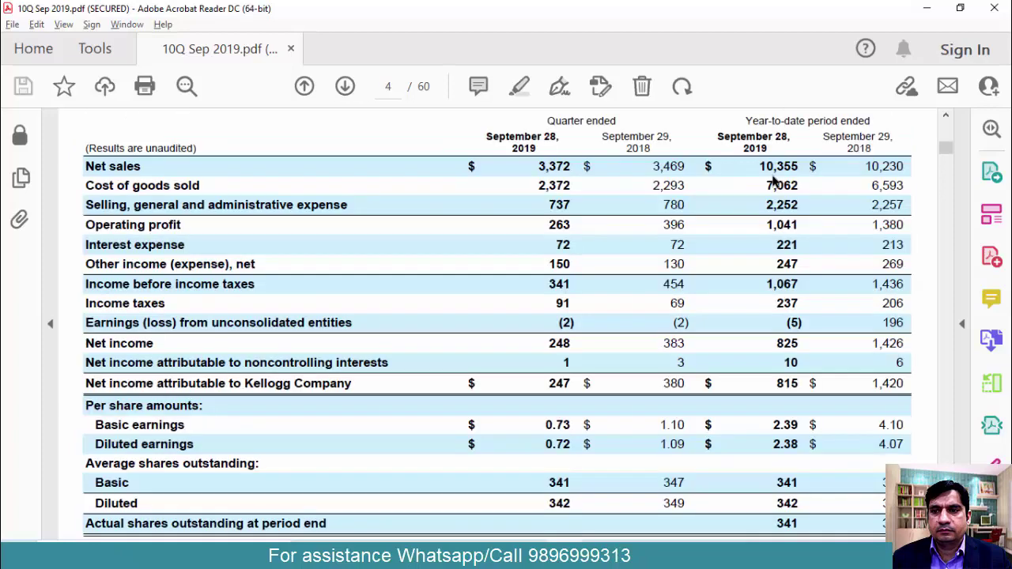
click(946, 117)
click(945, 117)
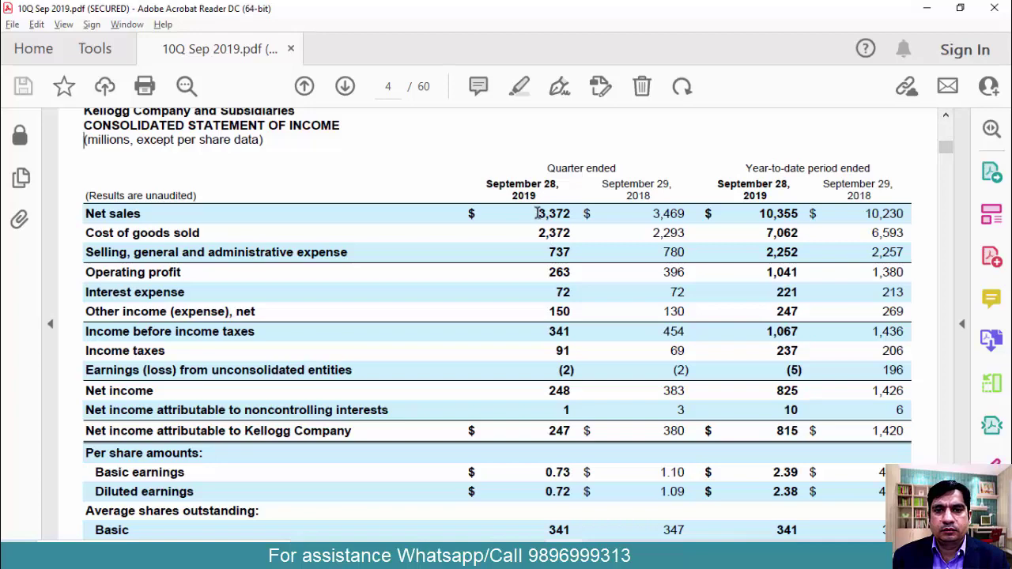
drag(538, 214, 578, 431)
key(alt+Tab)
key(alt+Tab)
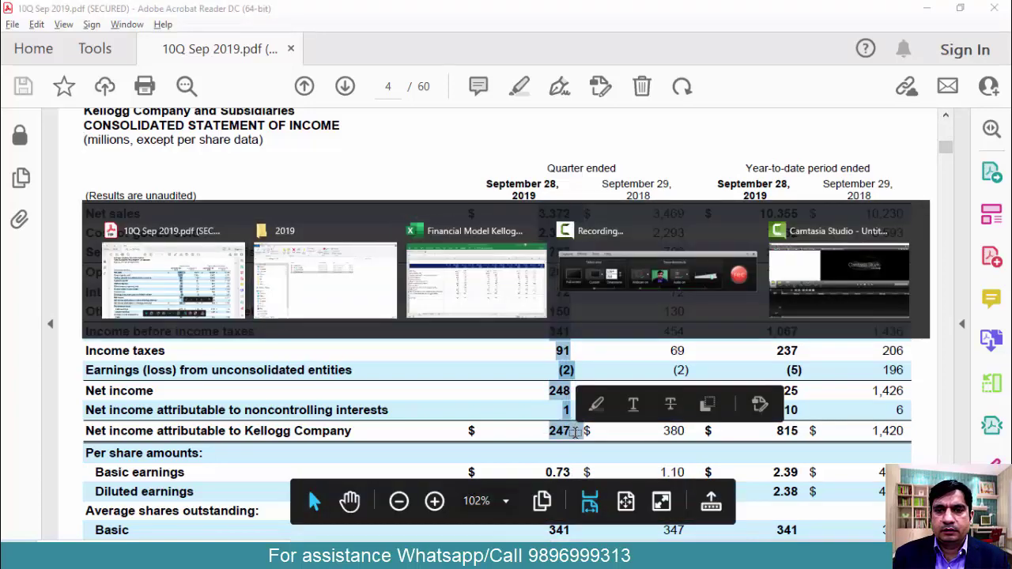
key(Right)
key(Up)
key(ctrl+Up)
key(Down)
key(Down)
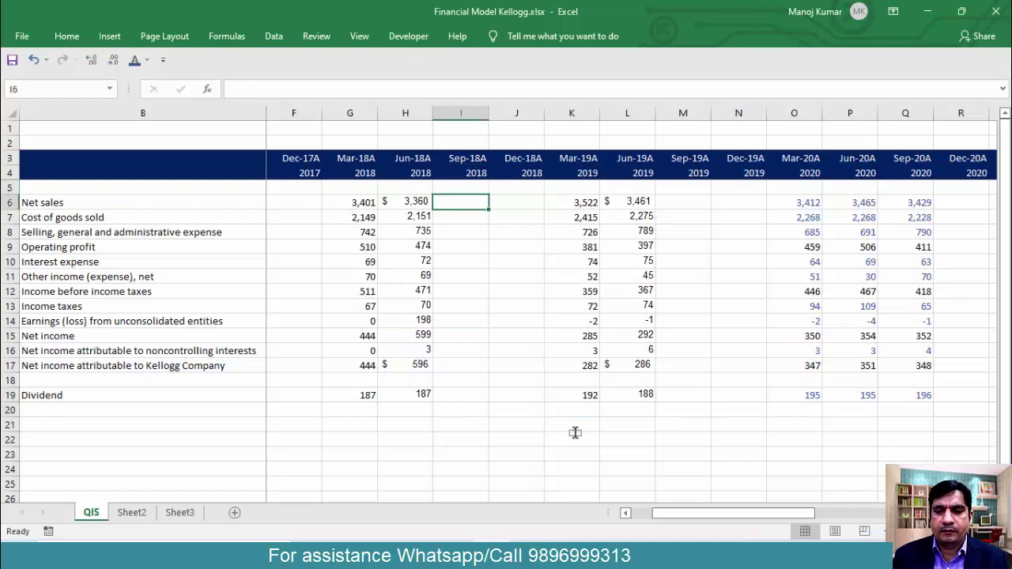
key(ctrl+v)
Move the pasted September 2019 quarter figures from the Sep-18A column to the Sep-19A column, starting at the Net sales row.
key(alt+Tab)
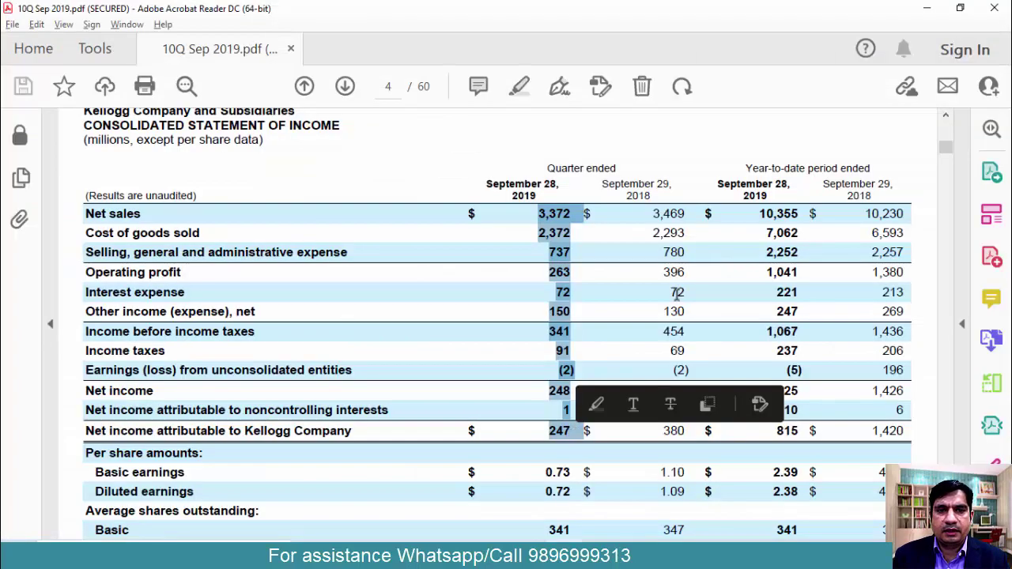
drag(650, 214, 680, 429)
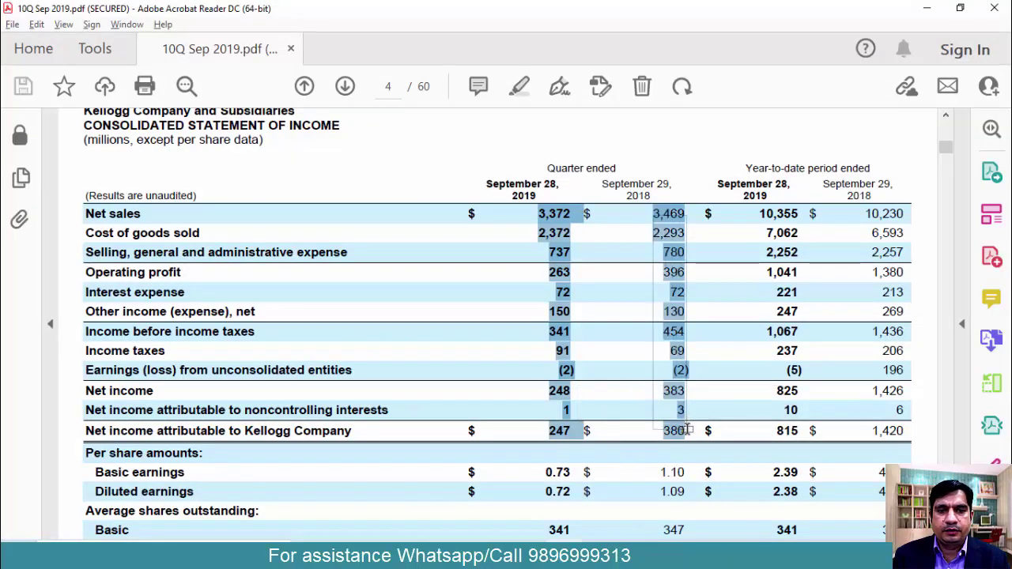
key(alt+Tab)
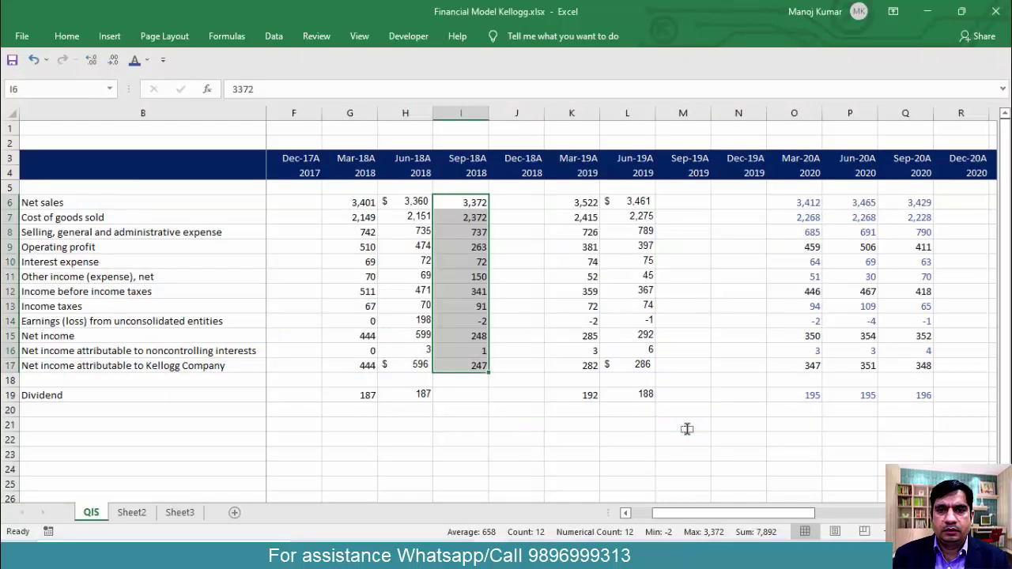
key(ctrl+x)
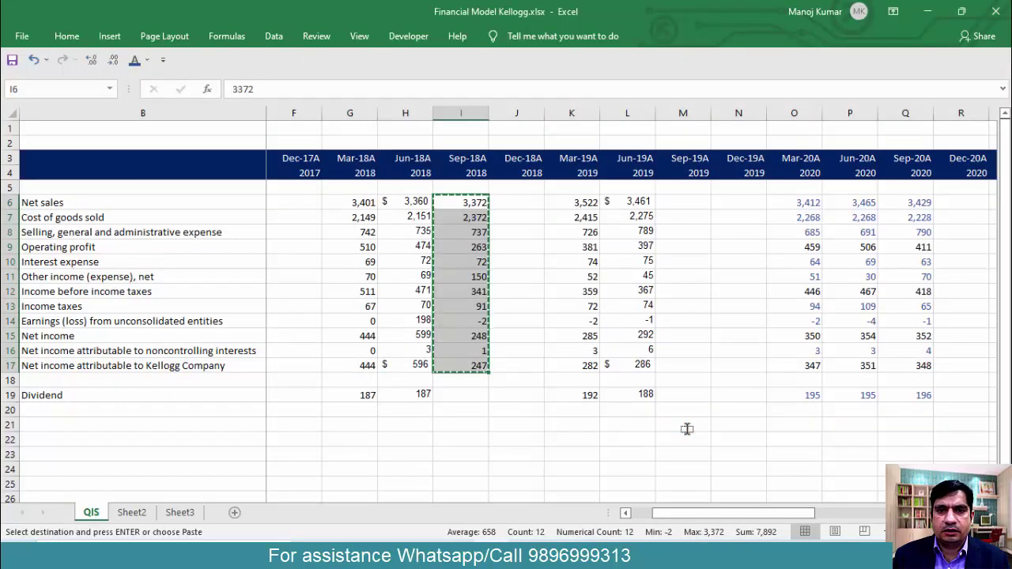
key(Right)
key(Right)
key(Right)
key(Right)
key(ctrl+v)
Paste the September 29, 2018 quarter's income statement figures from the report into the model's Sep-18A column, starting at Net sales.
key(alt+Tab)
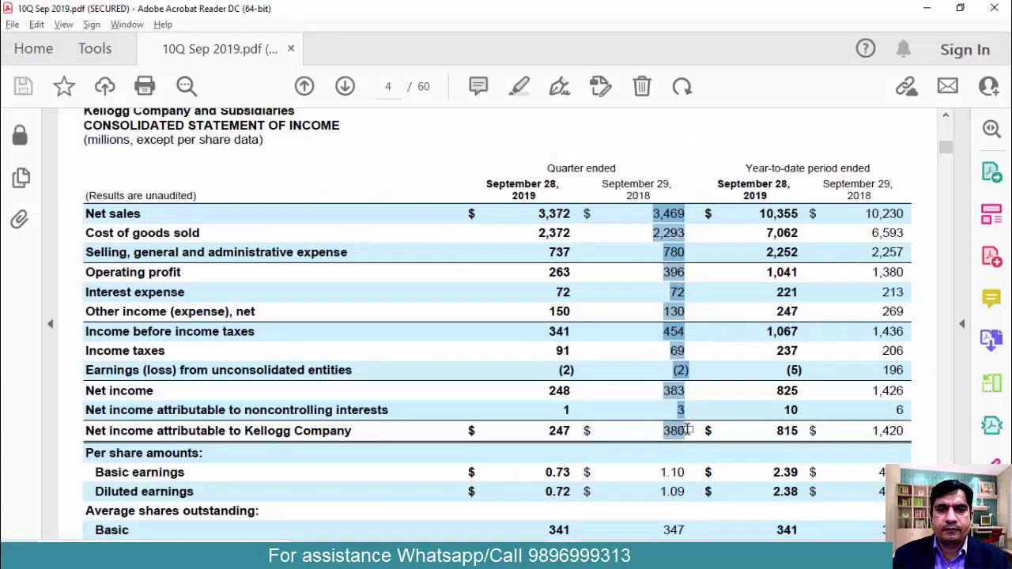
key(alt+Tab)
key(Left)
key(Left)
key(Left)
key(Left)
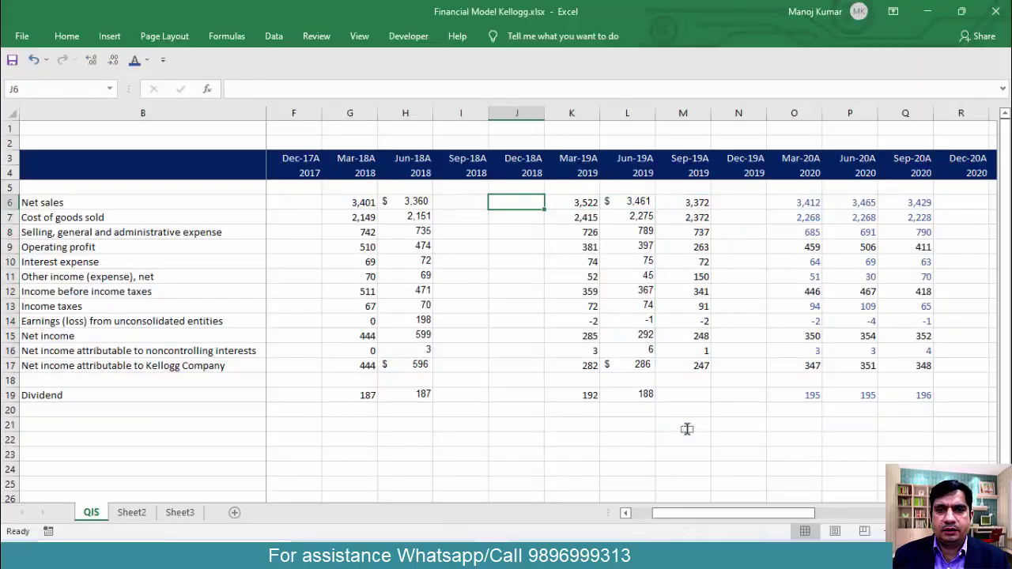
key(ctrl+v)
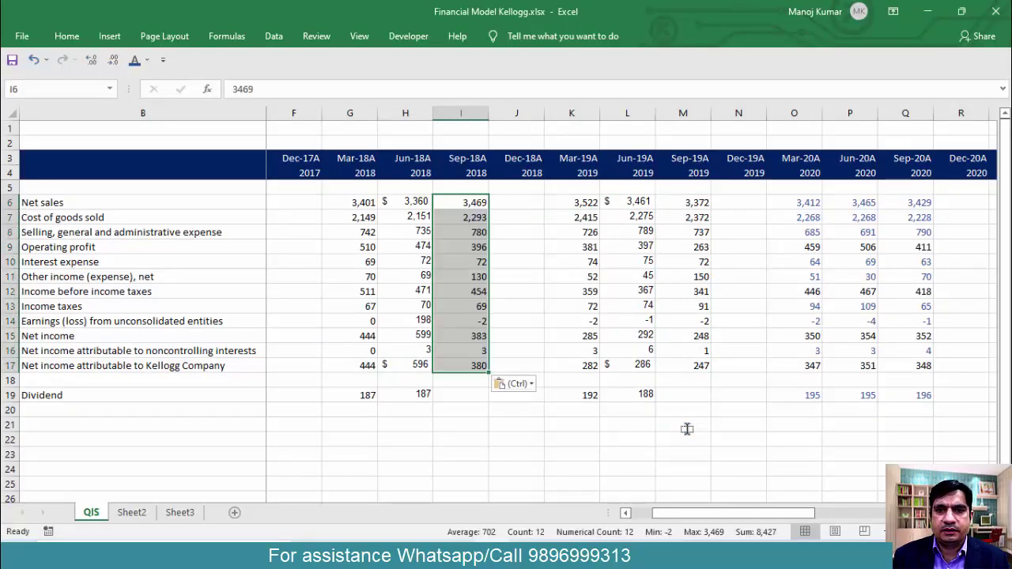
Go to the empty Dividend cell in the Sep-18A column.
key(Right)
key(Right)
key(Right)
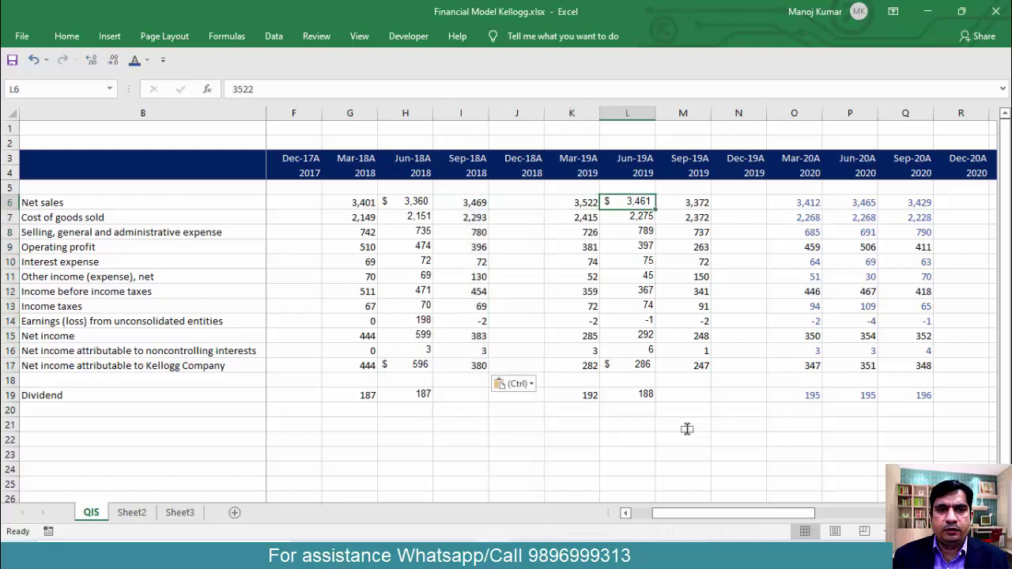
key(Left)
key(Left)
key(Left)
key(Left)
key(Left)
key(Down)
key(Down)
key(Down)
key(Down)
key(Down)
key(Down)
key(Down)
key(Down)
key(Down)
key(Down)
key(Down)
key(Down)
key(Down)
key(Down)
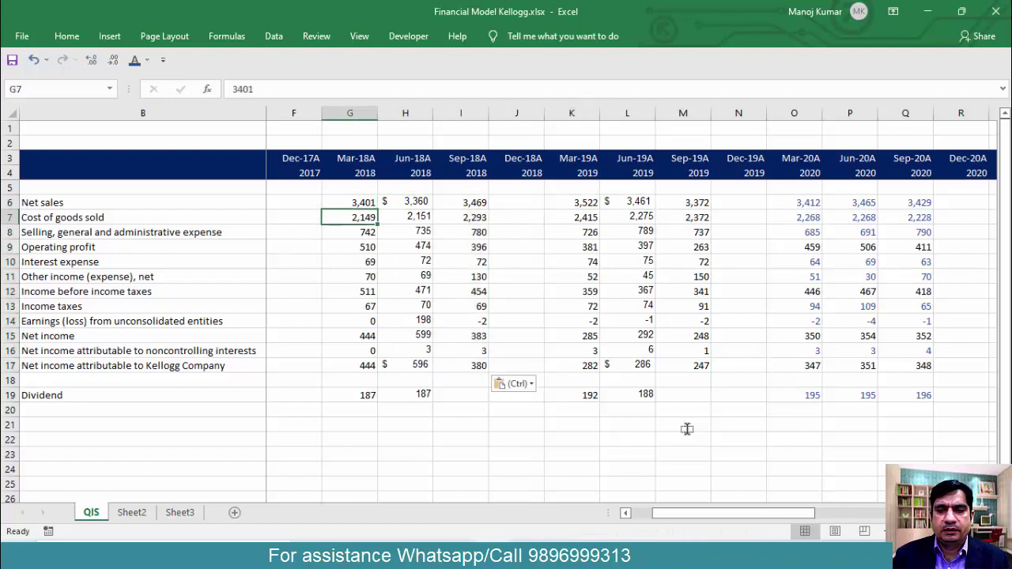
key(Right)
key(Right)
key(Up)
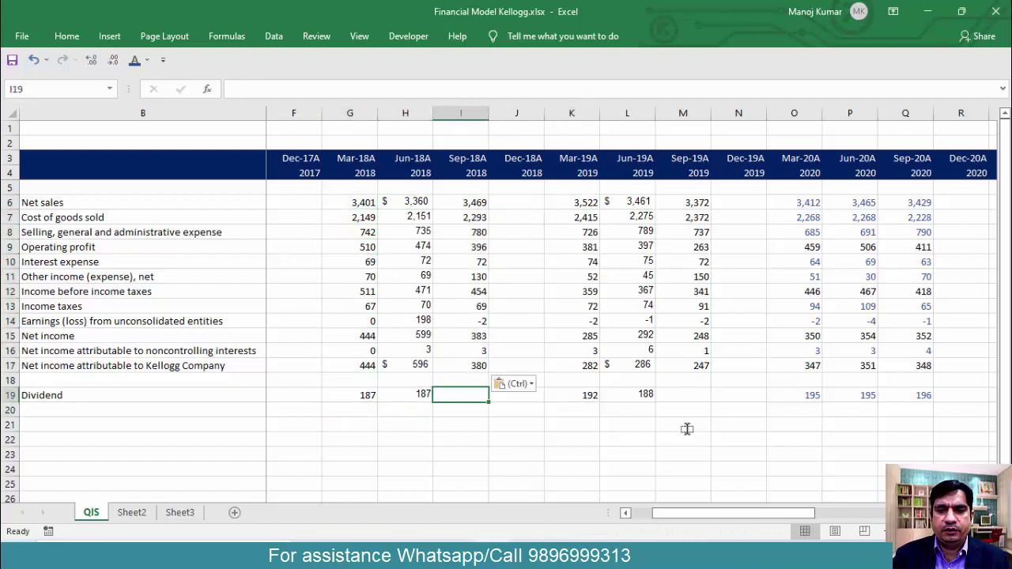
Copy the dividends declared for the quarter ended September 28, 2019 from the report's consolidated statement of equity.
key(alt+Tab)
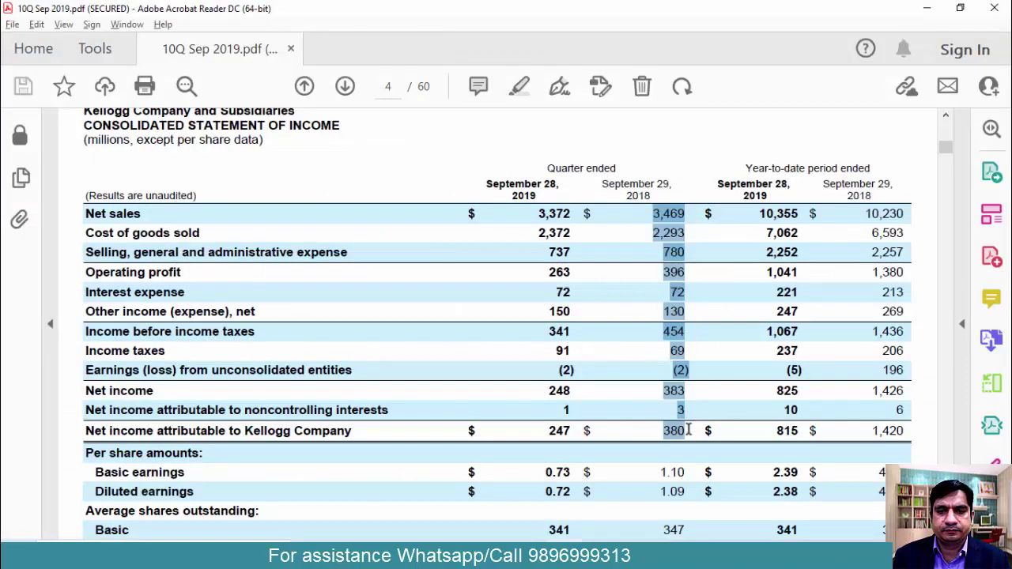
click(731, 382)
scroll(732, 382, down, 10)
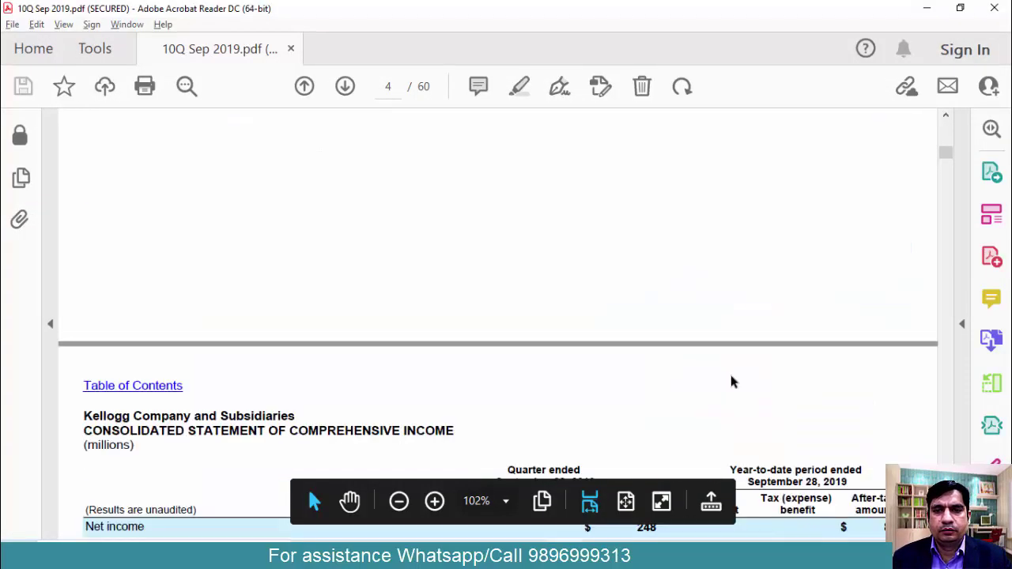
scroll(731, 382, down, 5)
scroll(731, 382, down, 8)
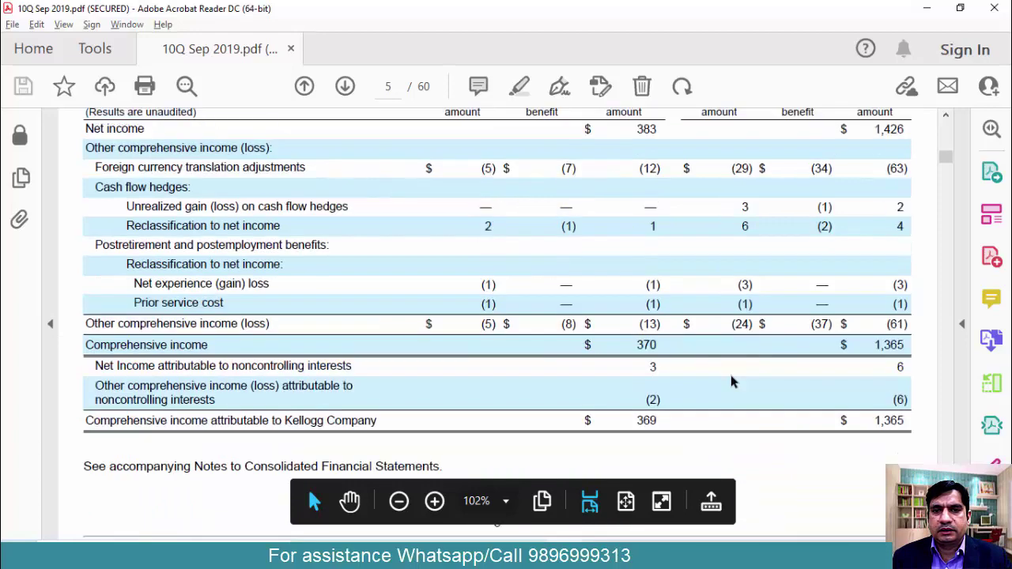
scroll(732, 382, down, 5)
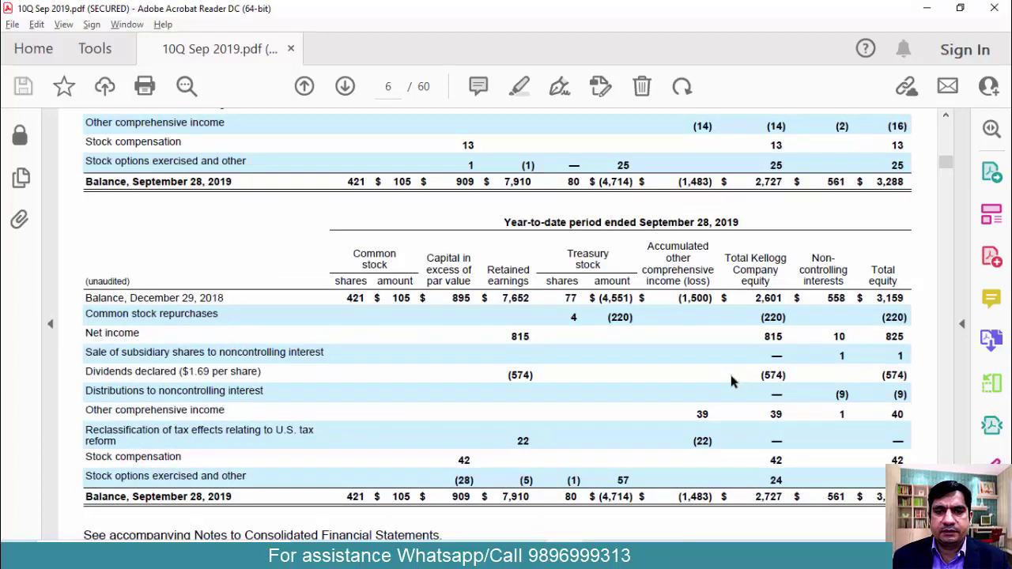
click(946, 116)
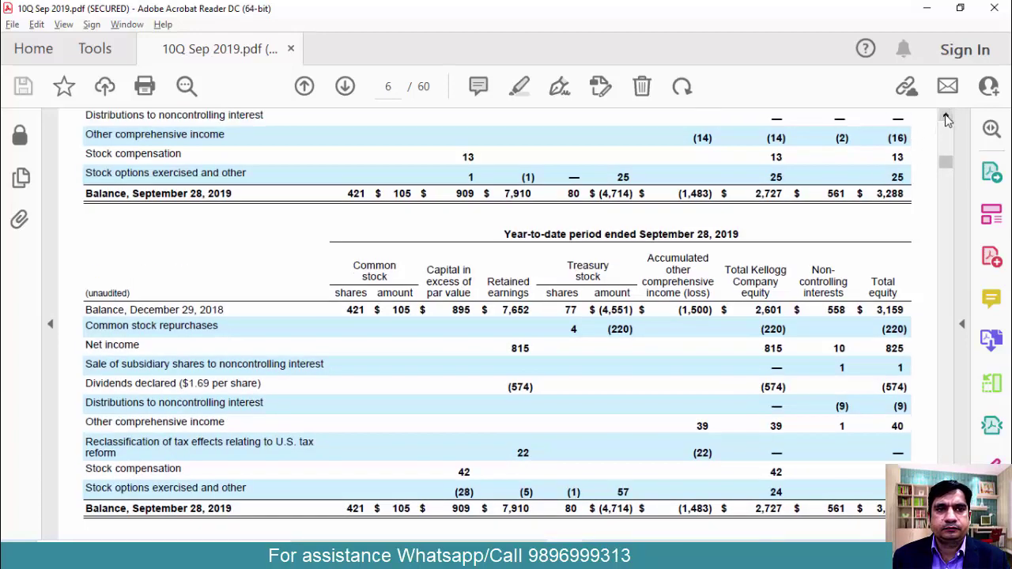
scroll(946, 117, up, 2)
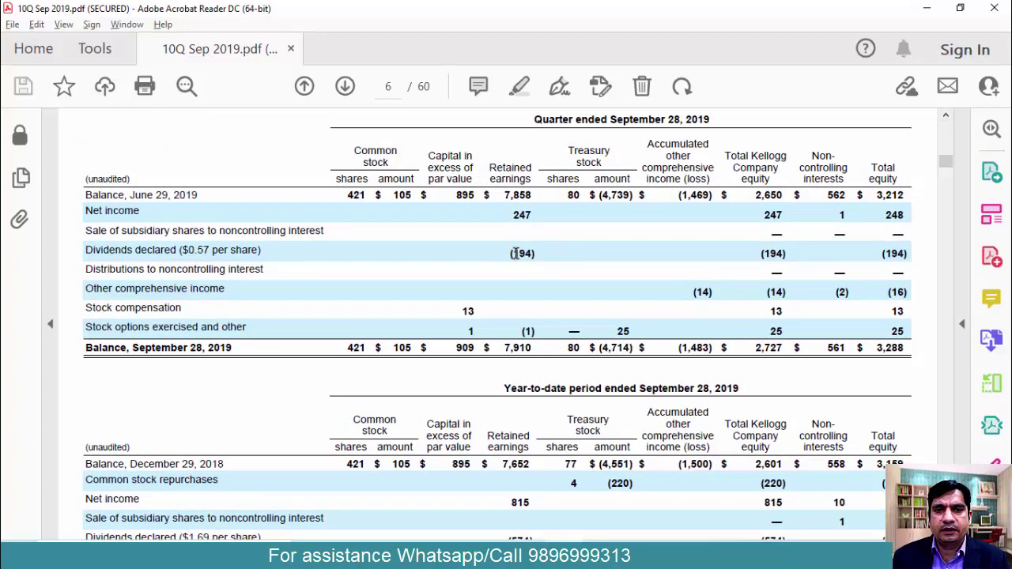
drag(515, 253, 531, 253)
key(ctrl+c)
Enter 194 as the Dividend value in the model's Sep-19A column.
key(alt+Tab)
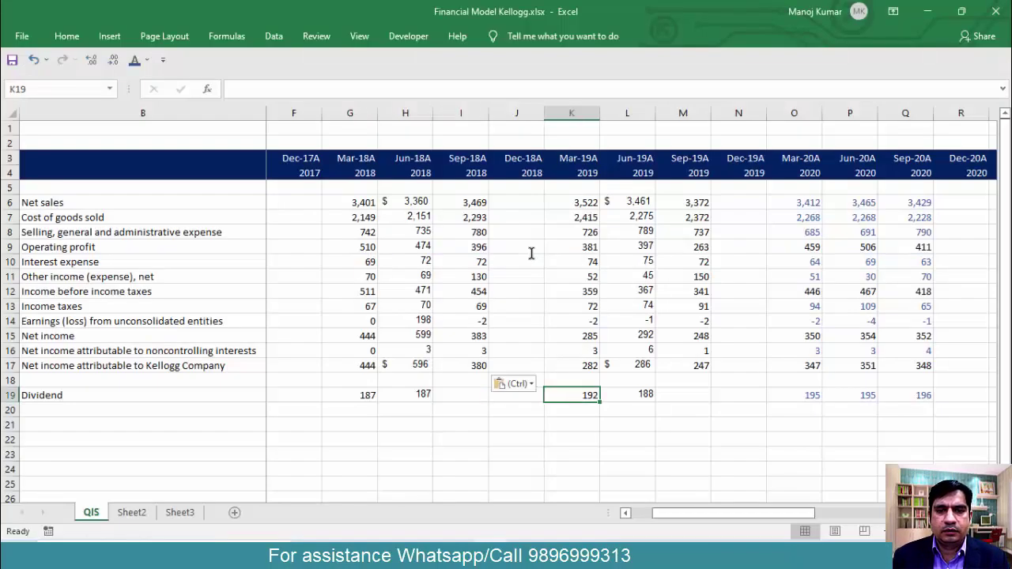
key(Right)
key(Right)
text(19)
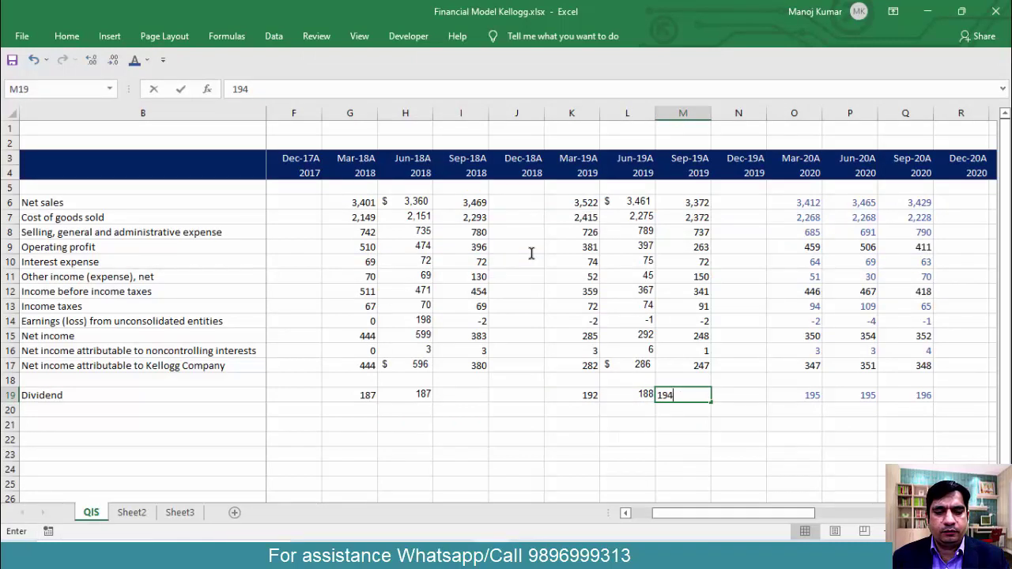
text(4)
key(Return)
Check the sum of the Mar-19A to Sep-19A dividends against the report's year-to-date dividends declared for September 28, 2019.
key(Up)
key(Left)
key(Left)
key(shift+Right)
key(shift+Right)
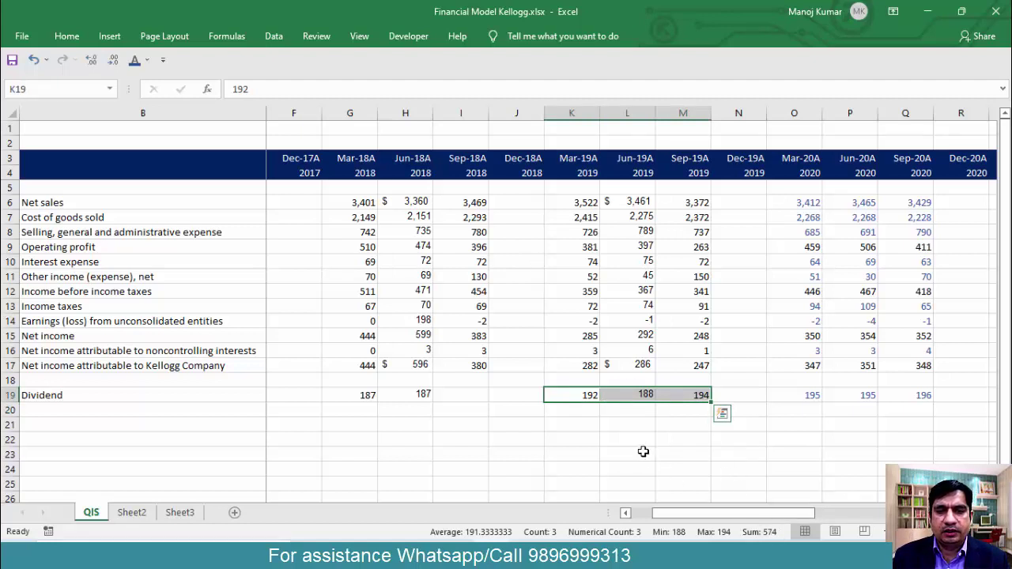
key(alt+Tab)
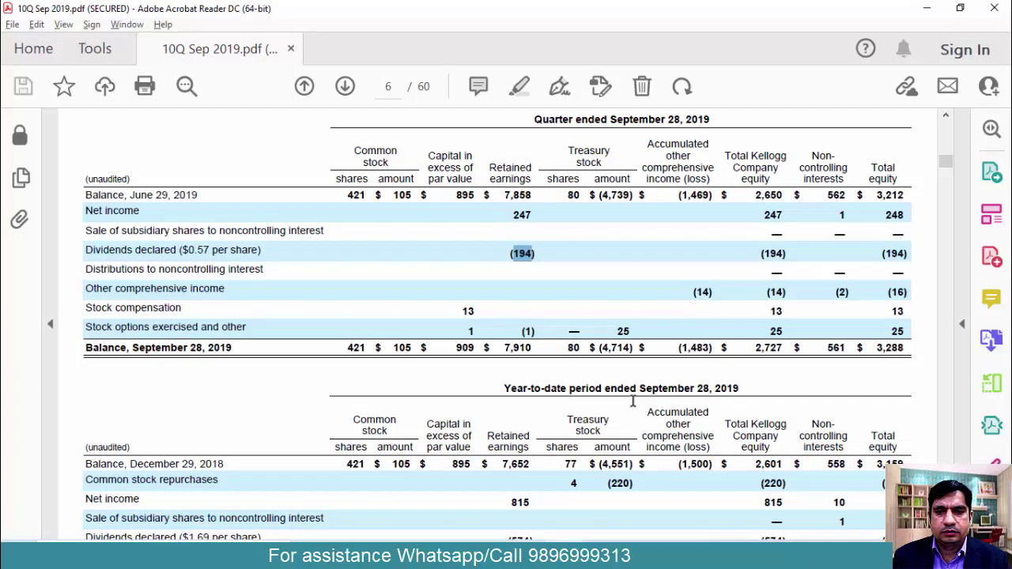
scroll(585, 450, down, 3)
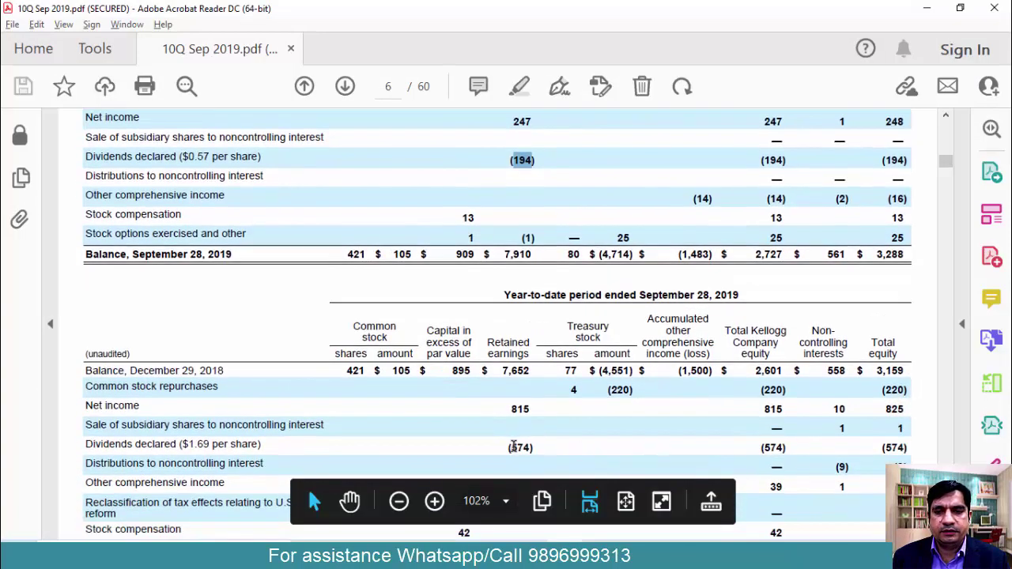
drag(510, 447, 527, 448)
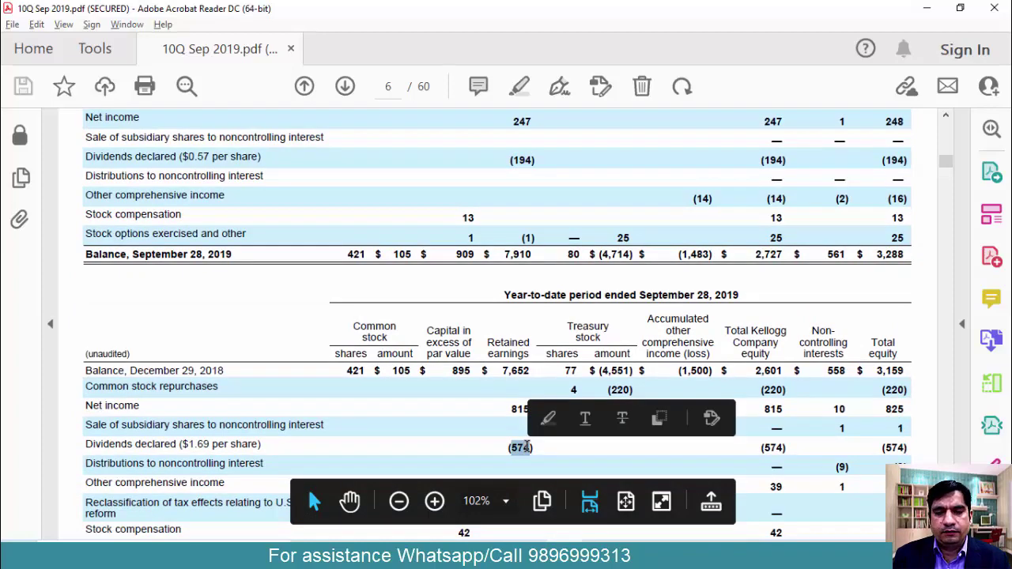
key(alt+Tab)
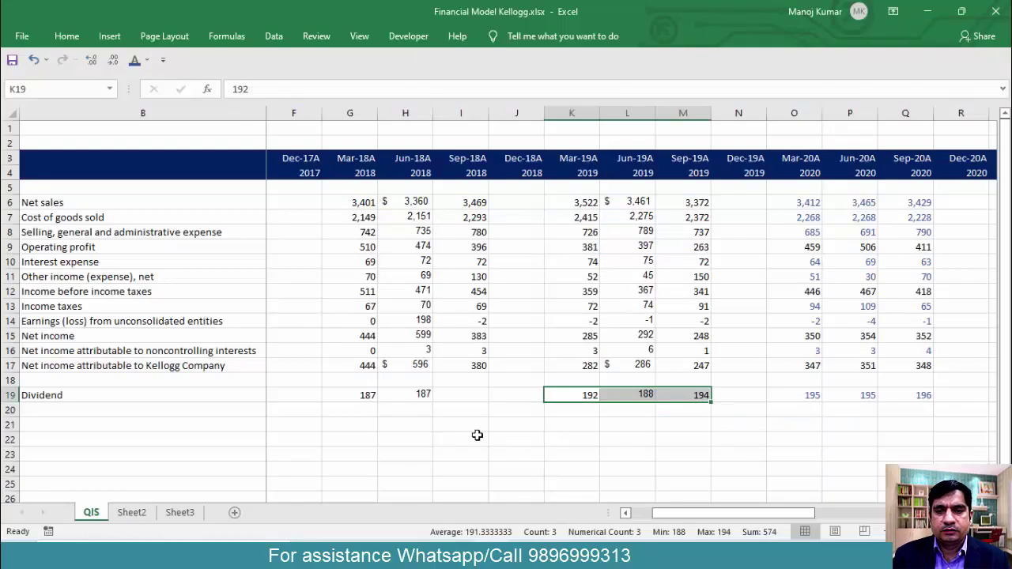
Enter the September 29, 2018 quarter's declared dividends from the statement of equity, 194, as the Dividend value in the Sep-18A column.
click(374, 395)
drag(373, 396, 429, 394)
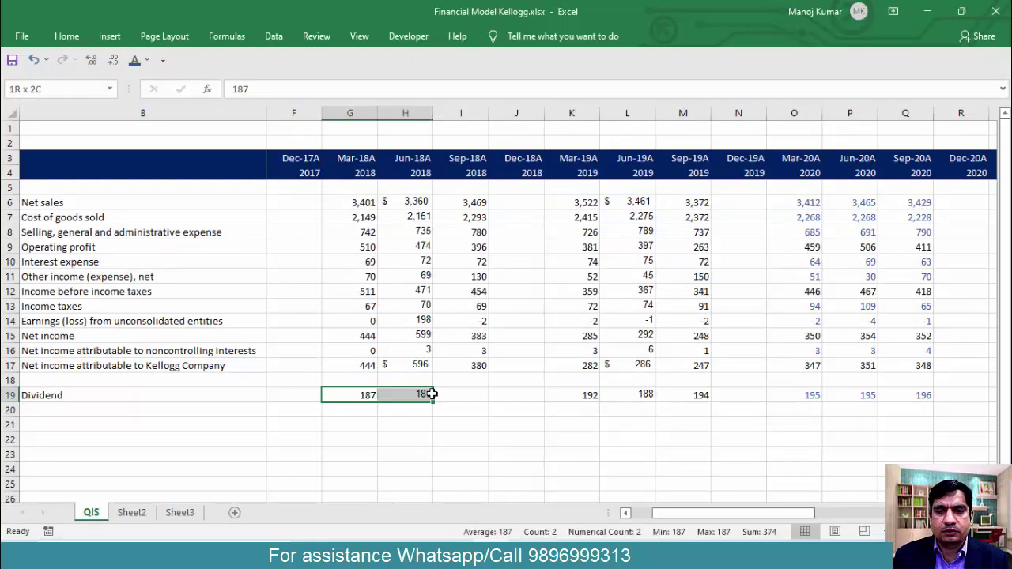
click(445, 394)
key(alt+Tab)
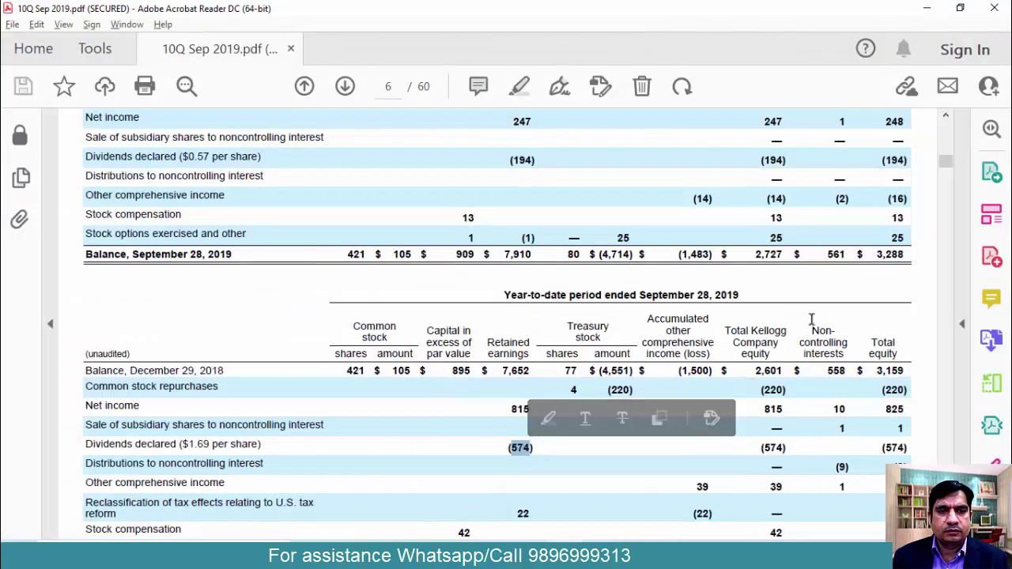
drag(852, 301, 854, 296)
scroll(854, 294, down, 10)
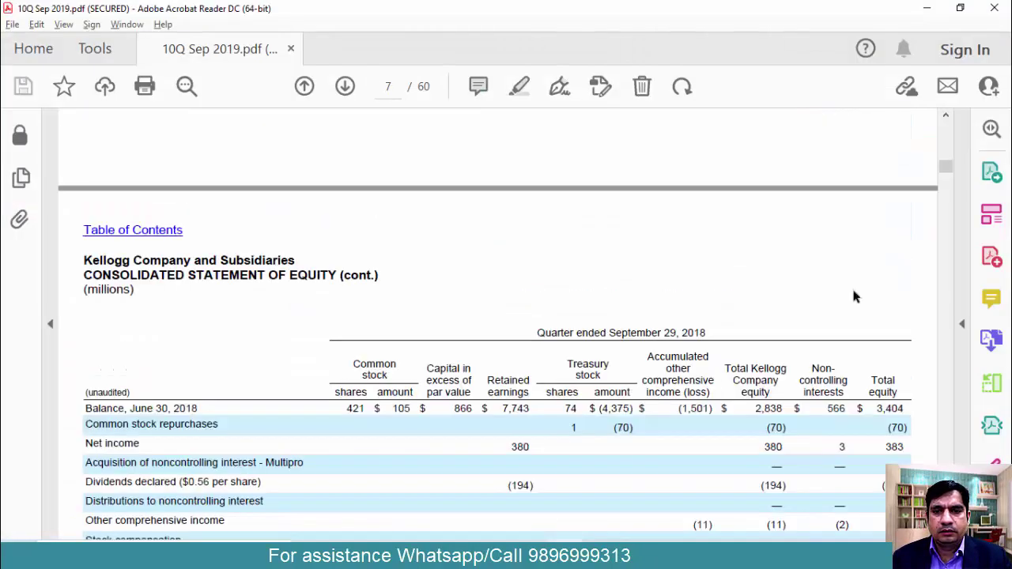
scroll(498, 324, down, 5)
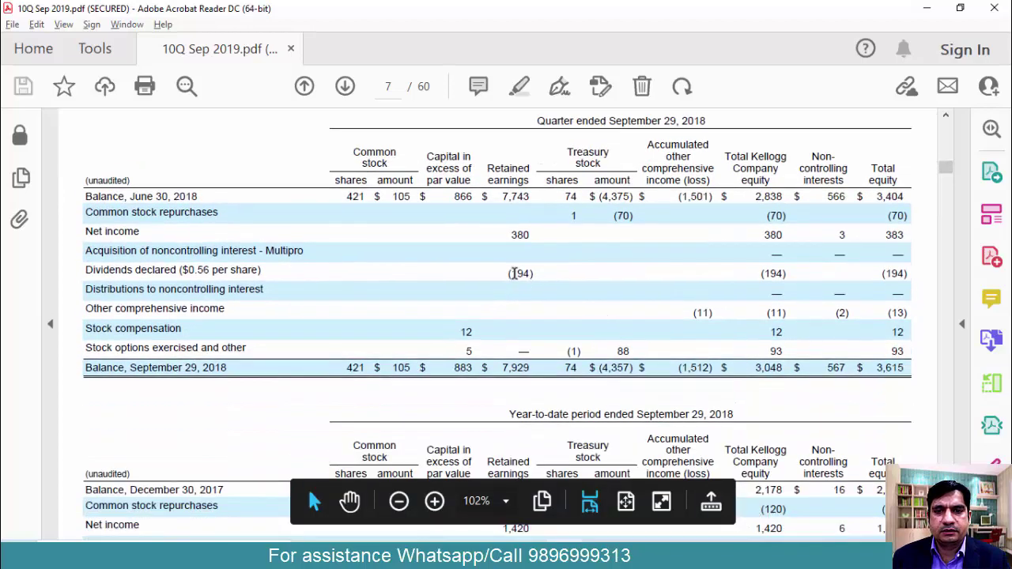
double_click(514, 273)
key(alt+Tab)
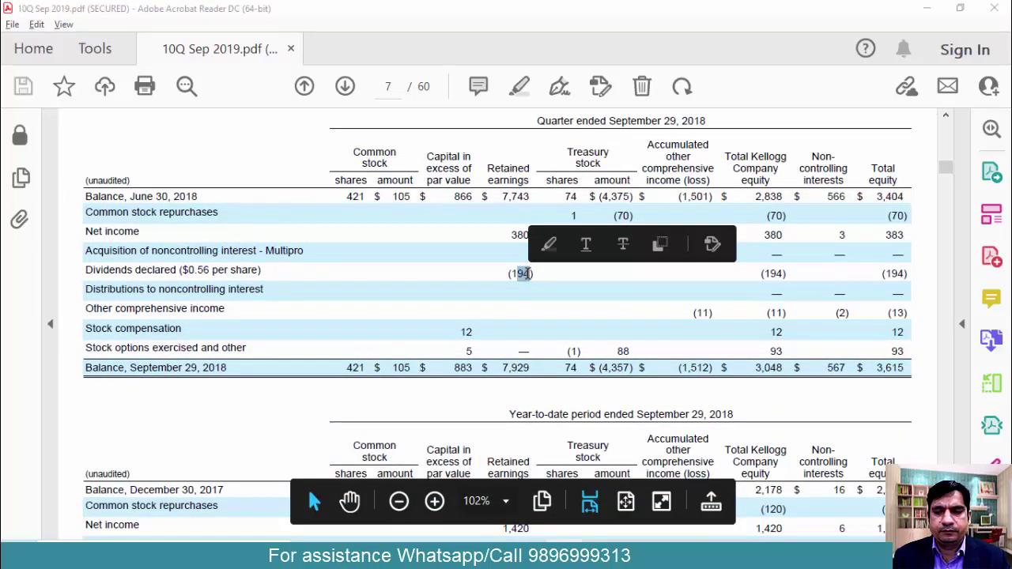
text(194)
key(Return)
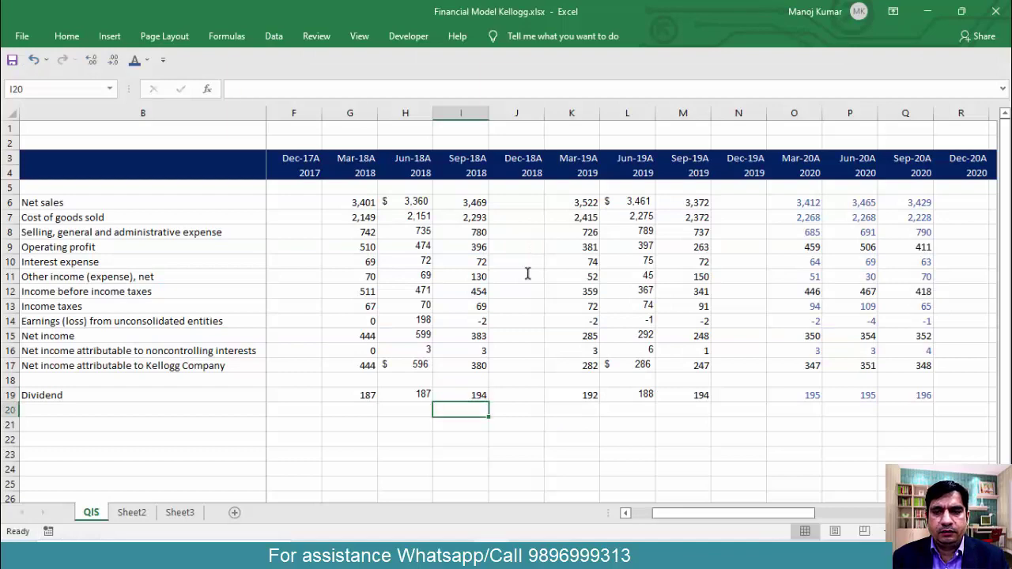
Check the sum of the Mar-18A to Sep-18A dividends against the report's year-to-date dividends declared for September 29, 2018.
key(Up)
key(shift+Left)
key(shift+Left)
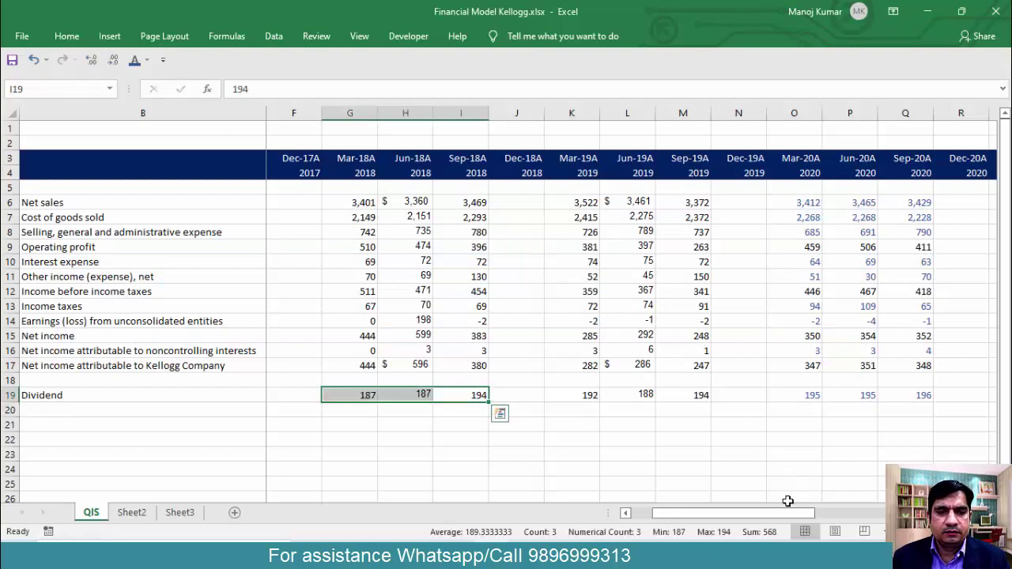
key(alt+Tab)
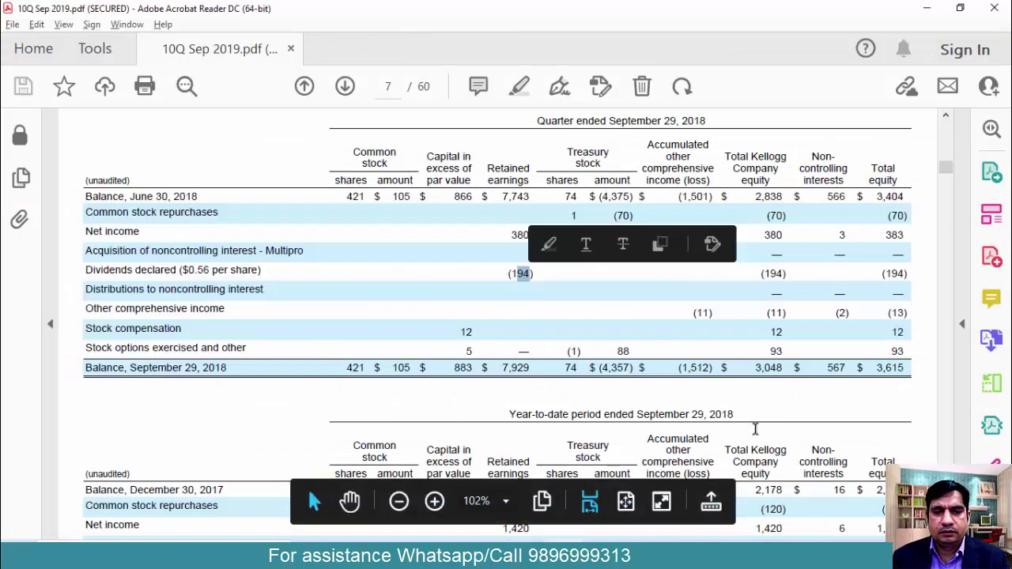
scroll(498, 324, down, 5)
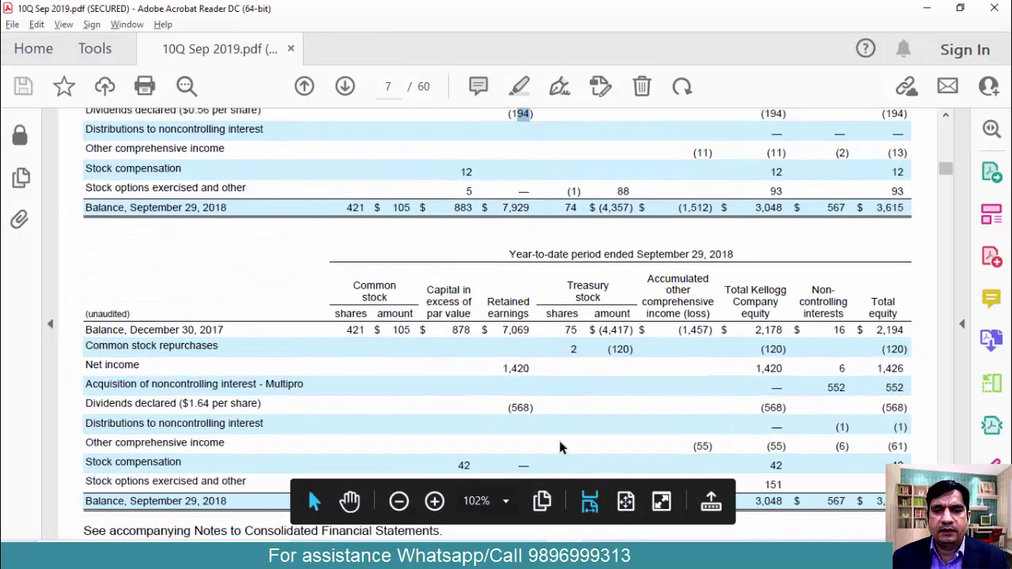
drag(511, 408, 531, 406)
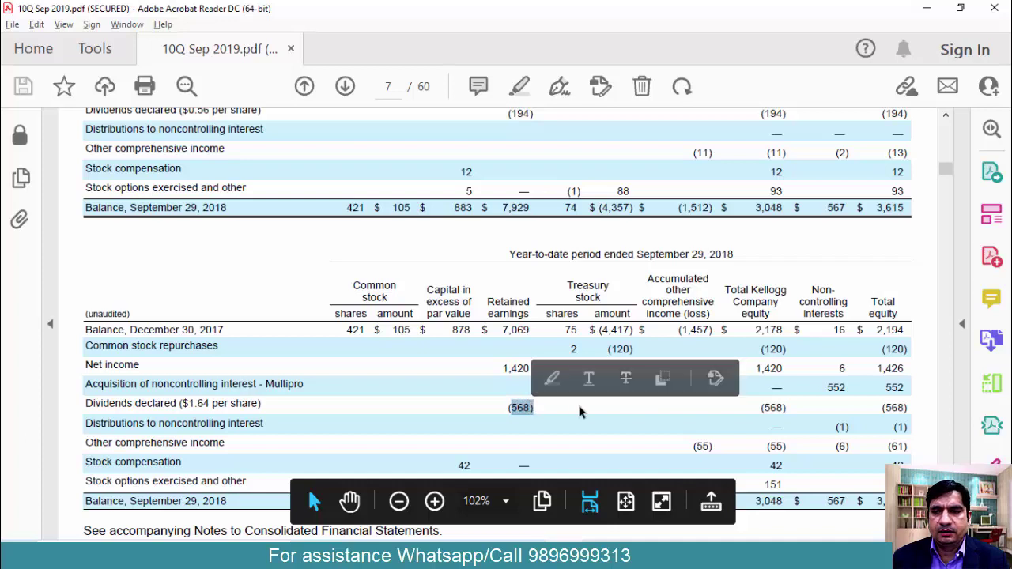
Check the Mar-18A to Sep-18A sum of net income attributable to Kellogg Company against the report's year-to-date net income for September 29, 2018.
click(559, 394)
drag(504, 369, 530, 368)
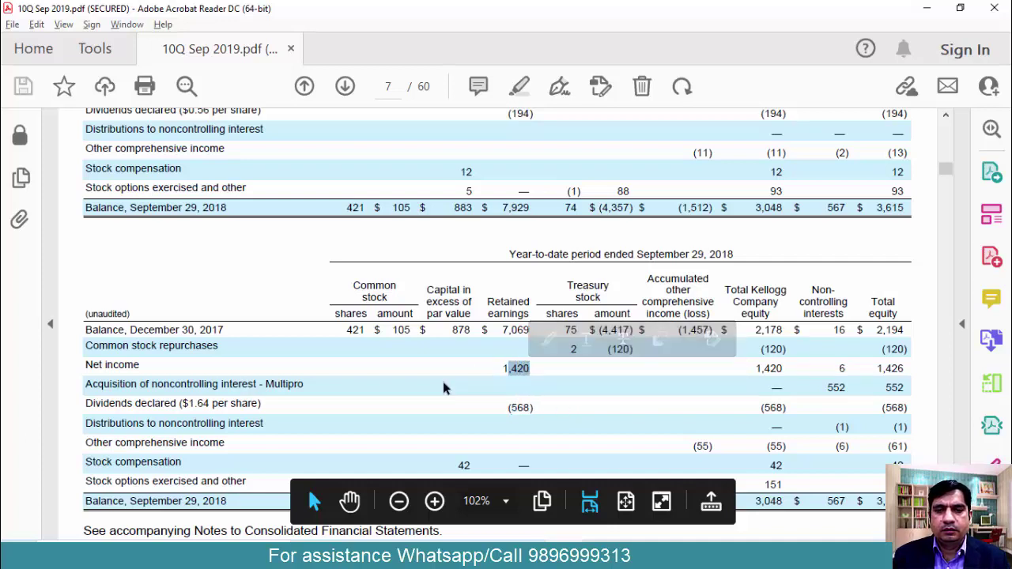
key(alt+Tab)
key(Up)
key(Up)
key(shift+Left)
key(shift+Left)
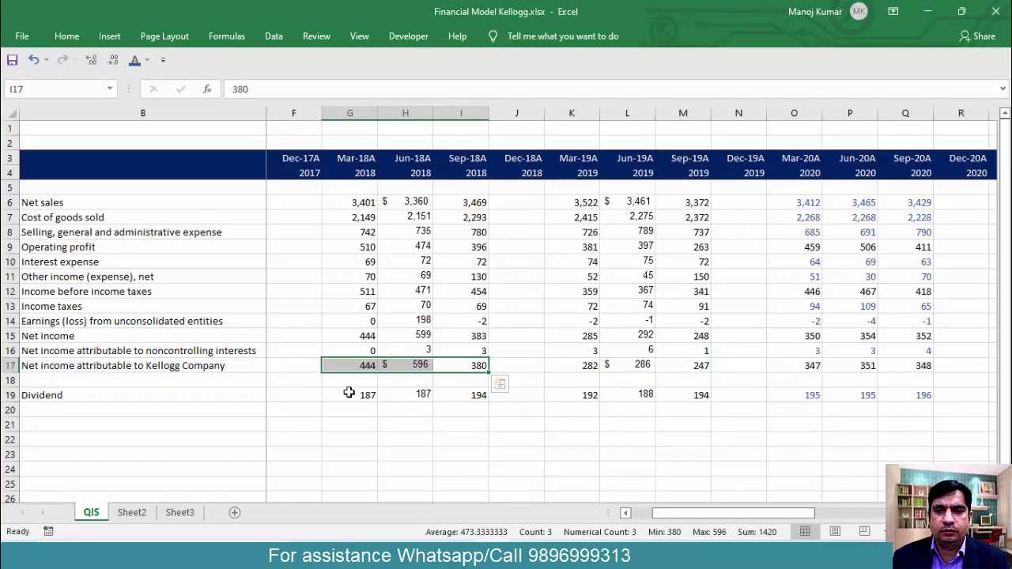
drag(408, 204, 419, 361)
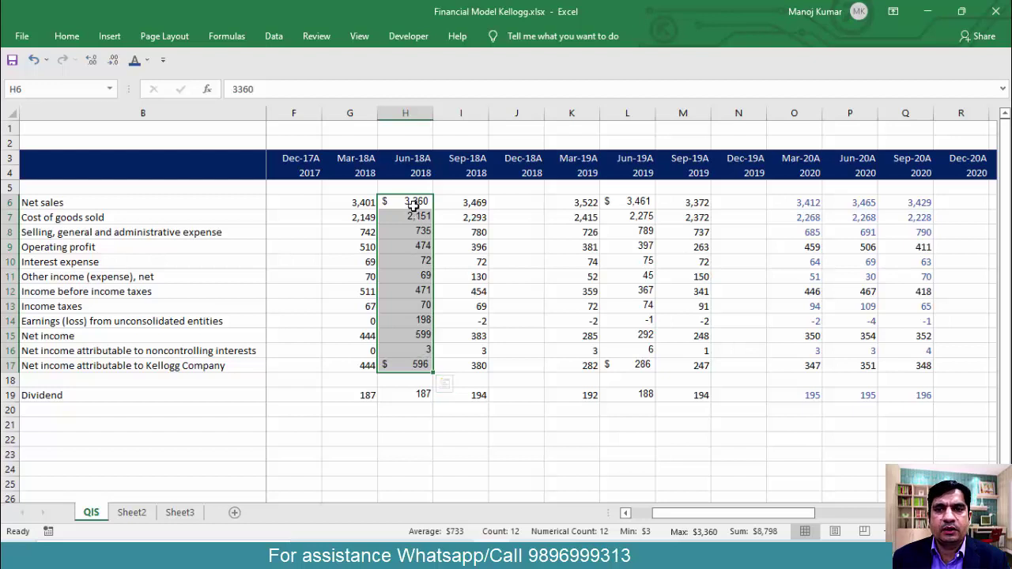
drag(414, 205, 417, 356)
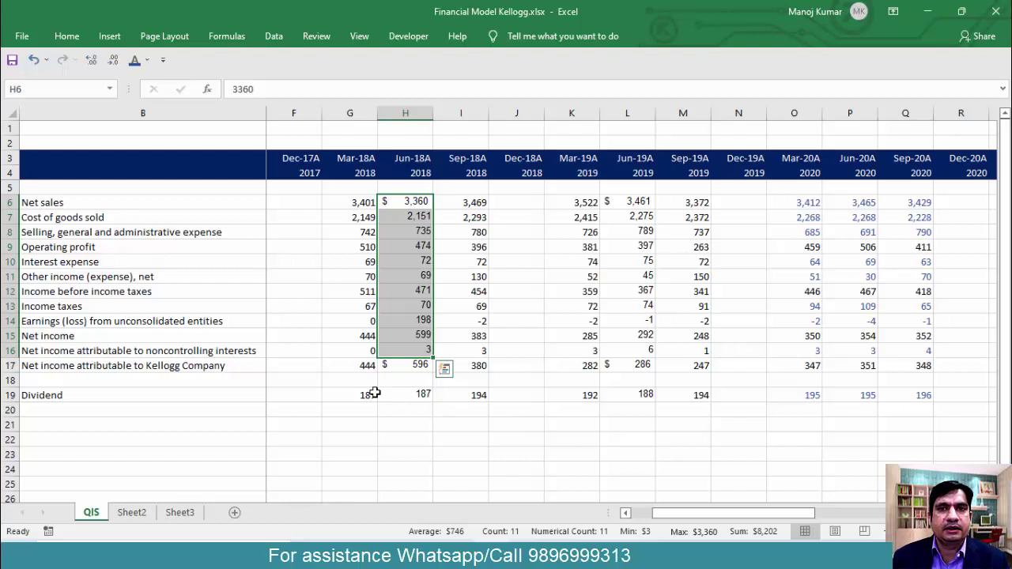
click(578, 205)
drag(578, 205, 677, 393)
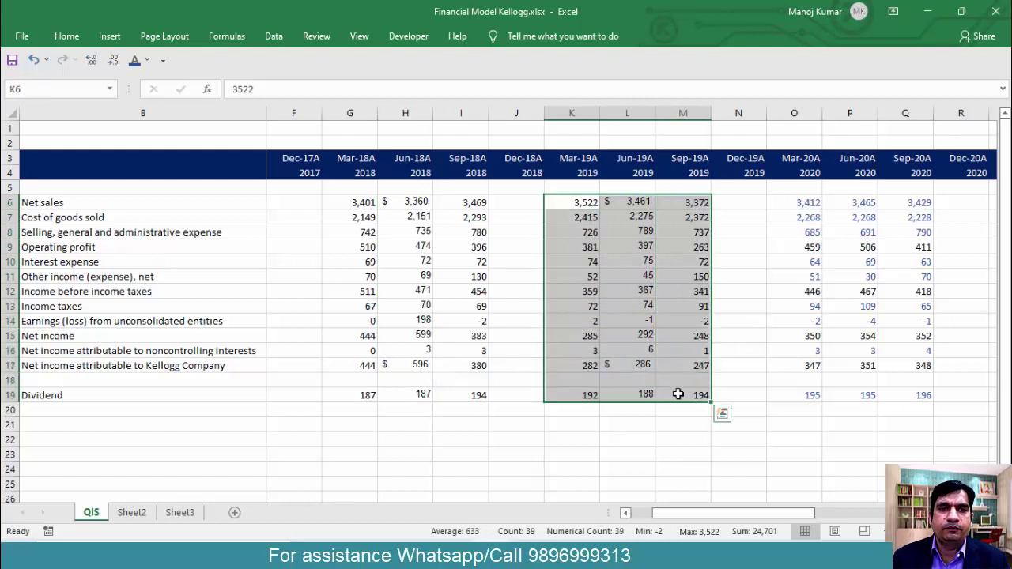
Copy the Mar-20A to Sep-20A figures from Net sales through Dividend as the formatting source.
key(Right)
key(Right)
key(Right)
key(Right)
key(ctrl+shift+Right)
key(ctrl+shift+Down)
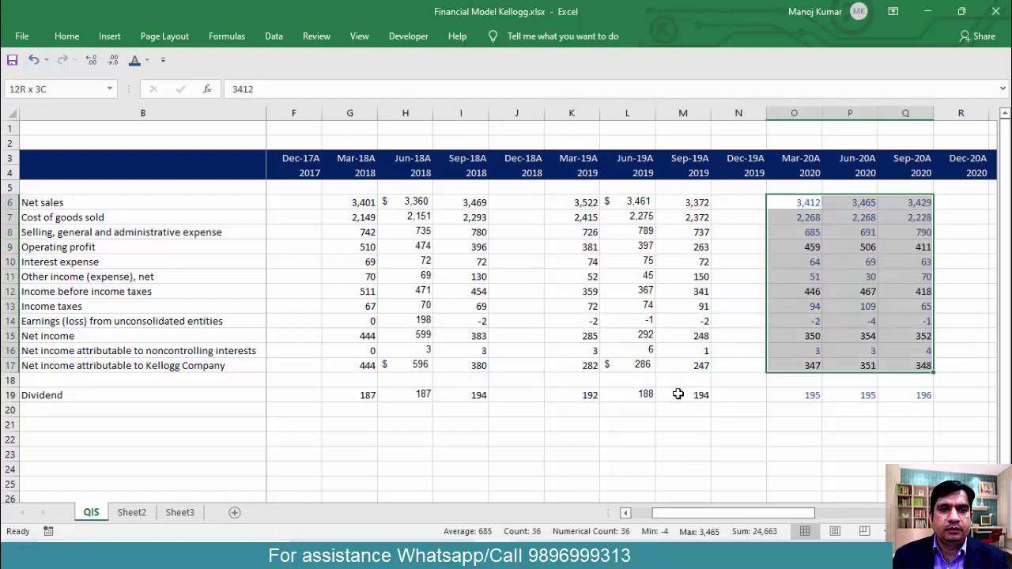
key(ctrl+shift+Down)
key(ctrl+c)
Paste only the copied formats onto the Mar-19A to Sep-19A figures from Net sales through Dividend.
key(Left)
key(Left)
key(Left)
key(Left)
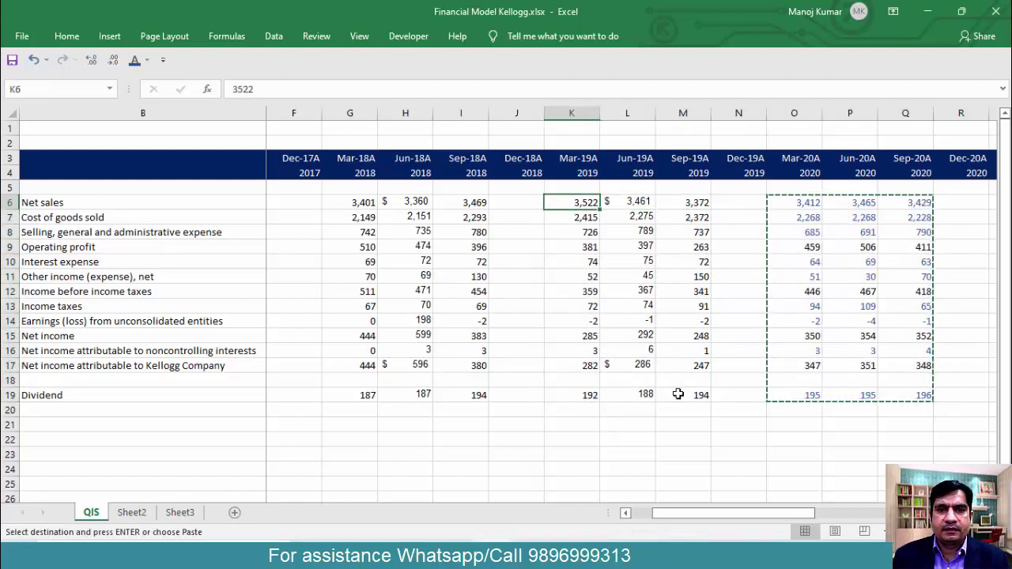
key(ctrl+shift+Right)
key(ctrl+shift+Down)
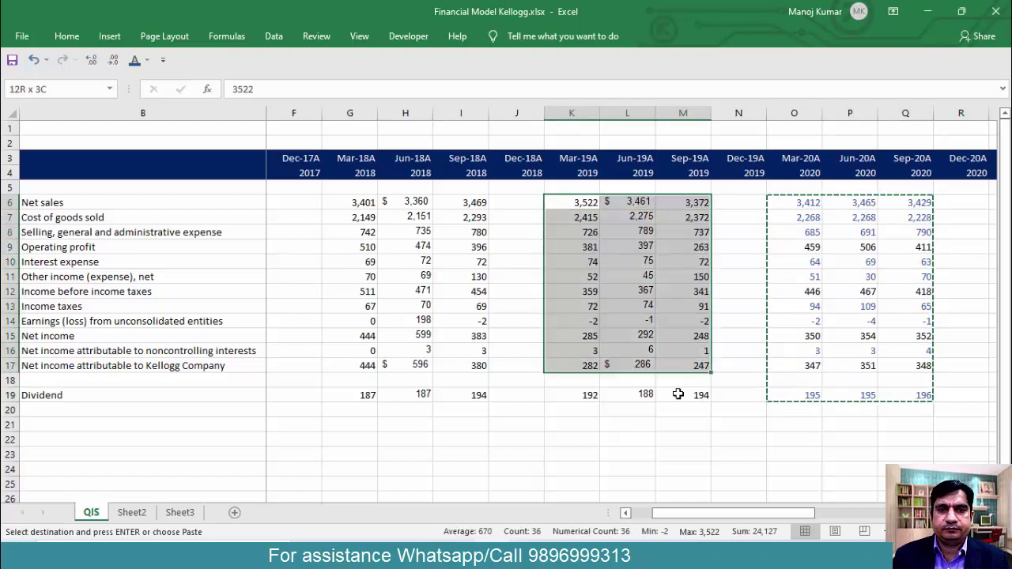
key(ctrl+shift+Down)
key(ctrl+alt+v)
key(t)
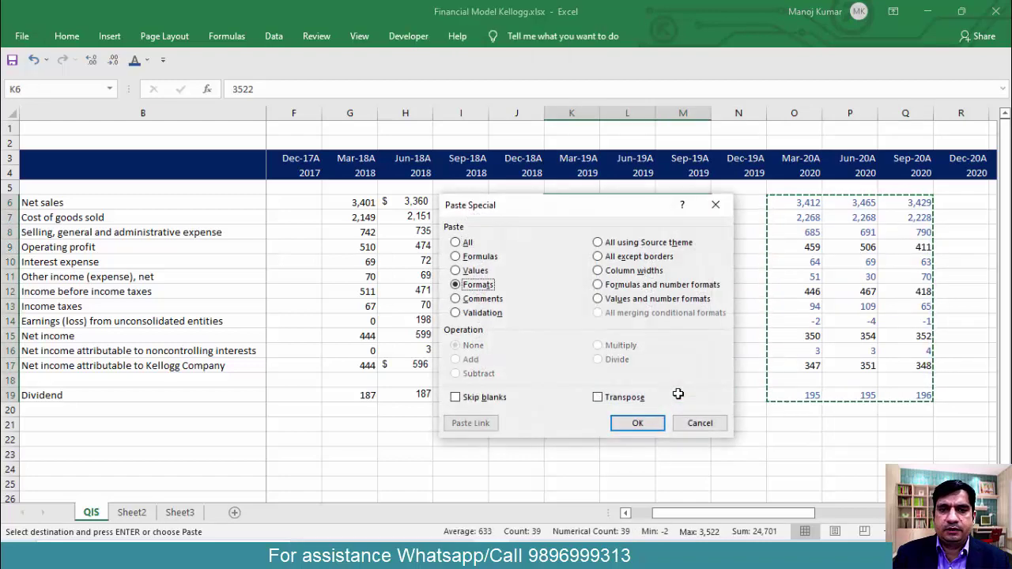
key(Return)
Paste only the copied formats onto the Mar-18A to Sep-18A figures from Net sales through Dividend.
key(Left)
key(Left)
key(Left)
key(Left)
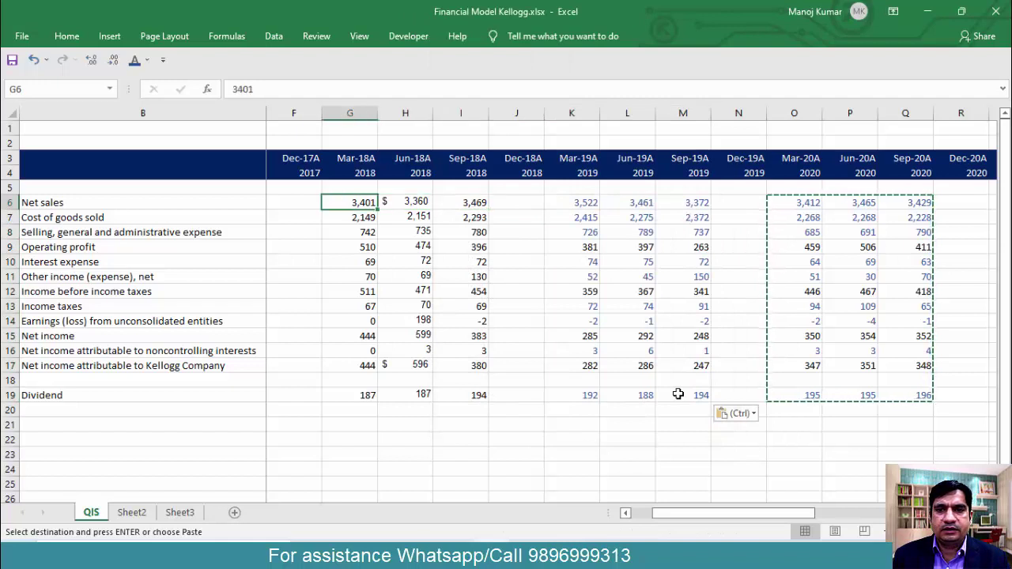
key(shift+Right)
key(shift+Right)
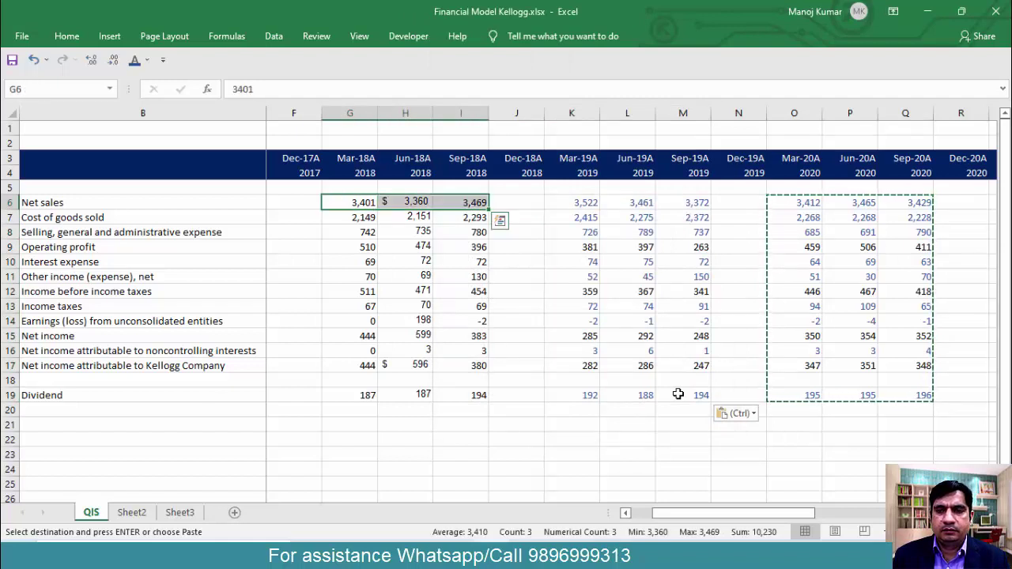
key(ctrl+shift+Down)
key(ctrl+shift+Down)
key(shift+BackSpace)
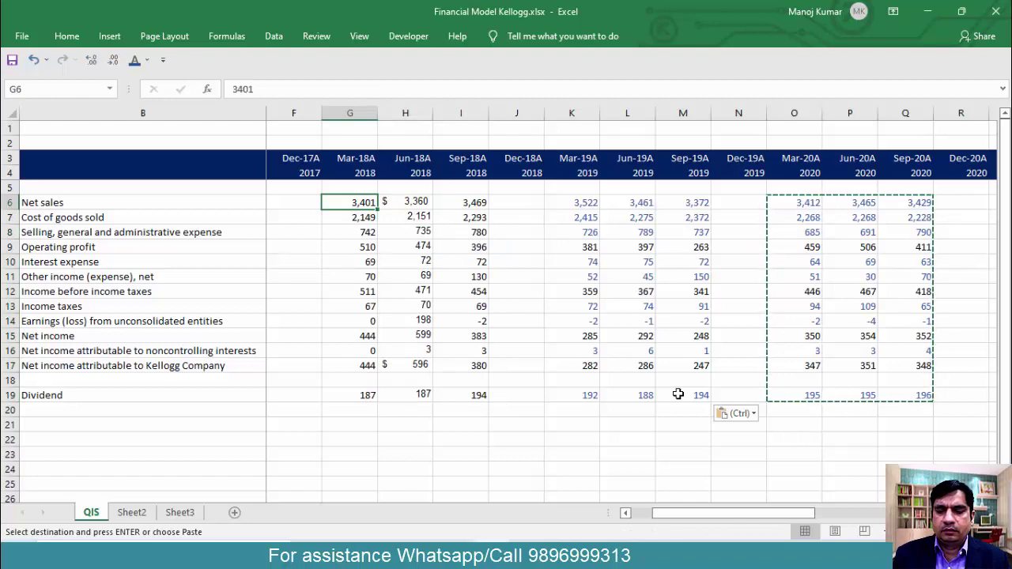
key(alt)
key(e)
key(s)
key(t)
key(Return)
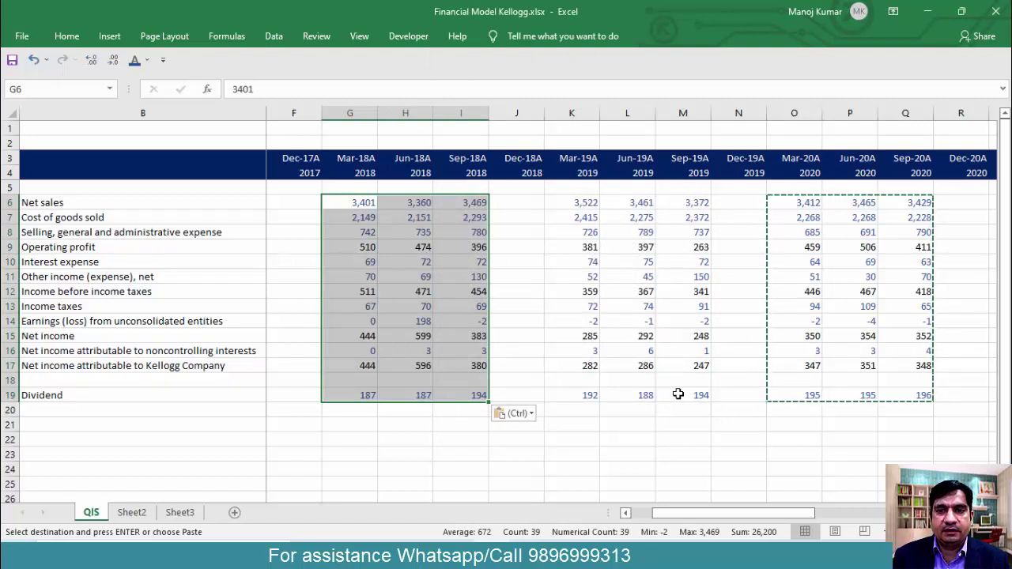
Copy the Operating profit formula from the Mar-20A column.
key(Down)
key(Down)
key(Down)
key(Right)
key(Right)
key(Right)
key(Right)
key(Right)
key(Right)
key(Right)
key(Right)
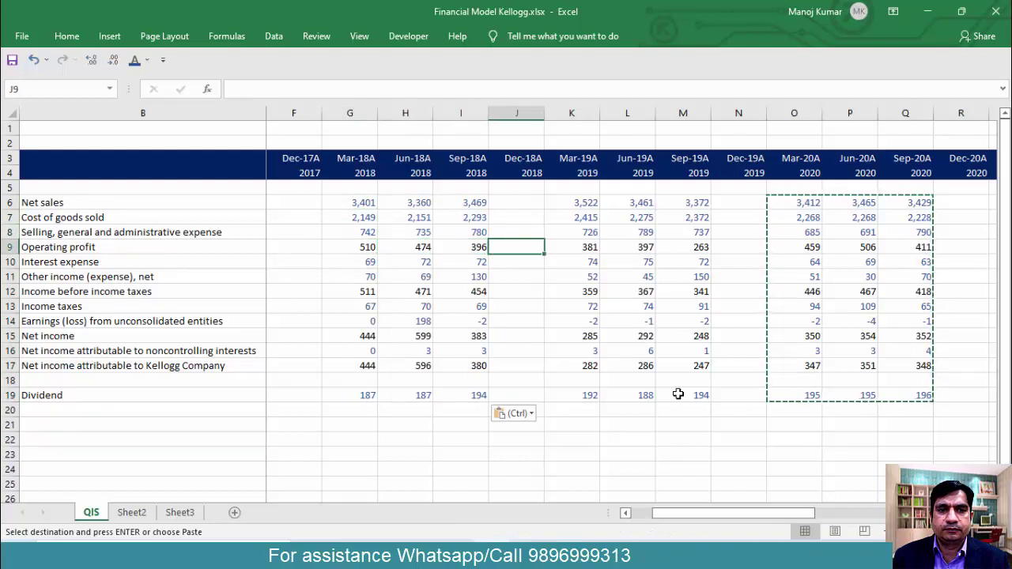
key(ctrl+c)
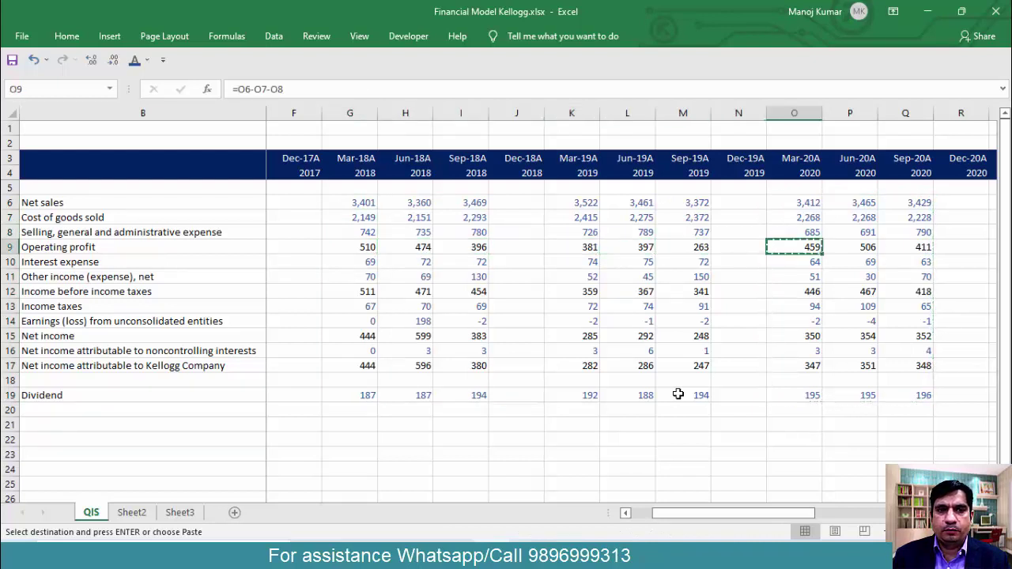
Paste the Operating profit formula over the hard-coded Mar-18A to Sep-18A values.
key(Left)
key(Left)
key(Left)
key(Left)
key(Left)
key(Left)
key(Left)
key(Left)
key(shift+Right)
key(shift+Right)
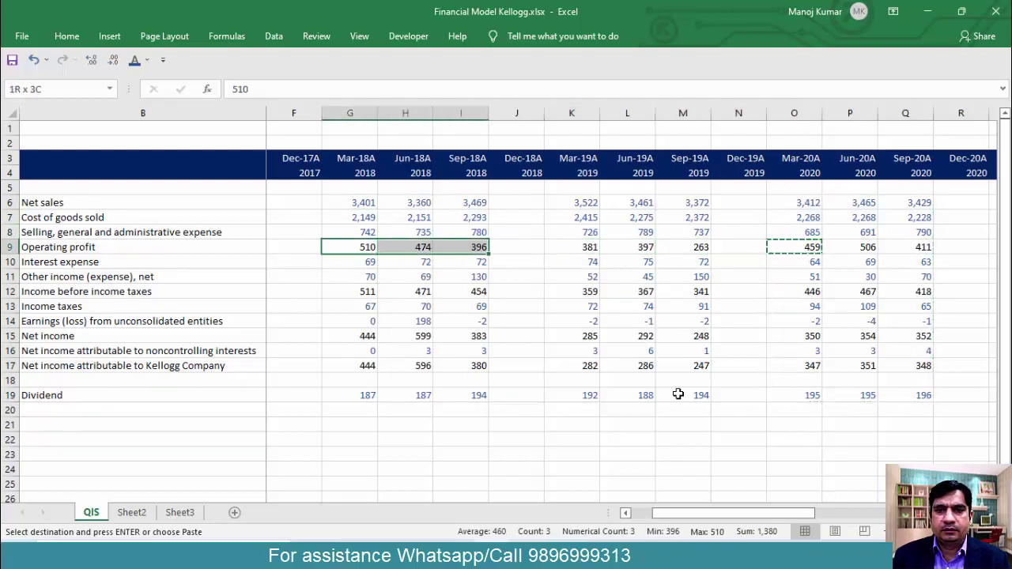
key(ctrl+v)
Paste the Operating profit formula over the hard-coded Mar-19A to Sep-19A values.
key(Right)
key(Right)
key(Right)
key(Right)
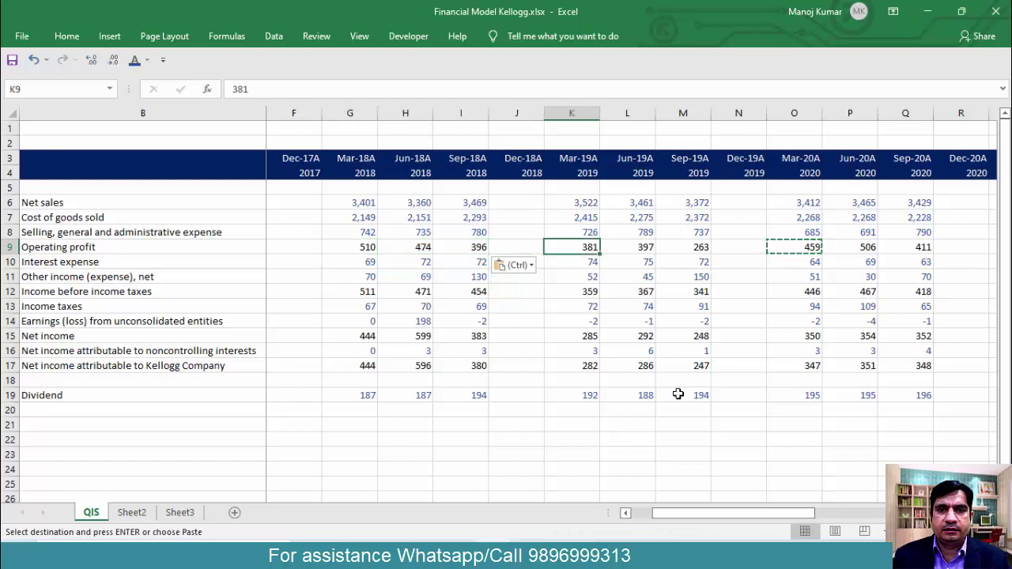
key(shift+Right)
key(shift+Right)
key(ctrl+v)
key(Escape)
Copy the Income before income taxes formula from the Mar-20A column.
key(Down)
key(Down)
key(Down)
key(Right)
key(Right)
key(Right)
key(Right)
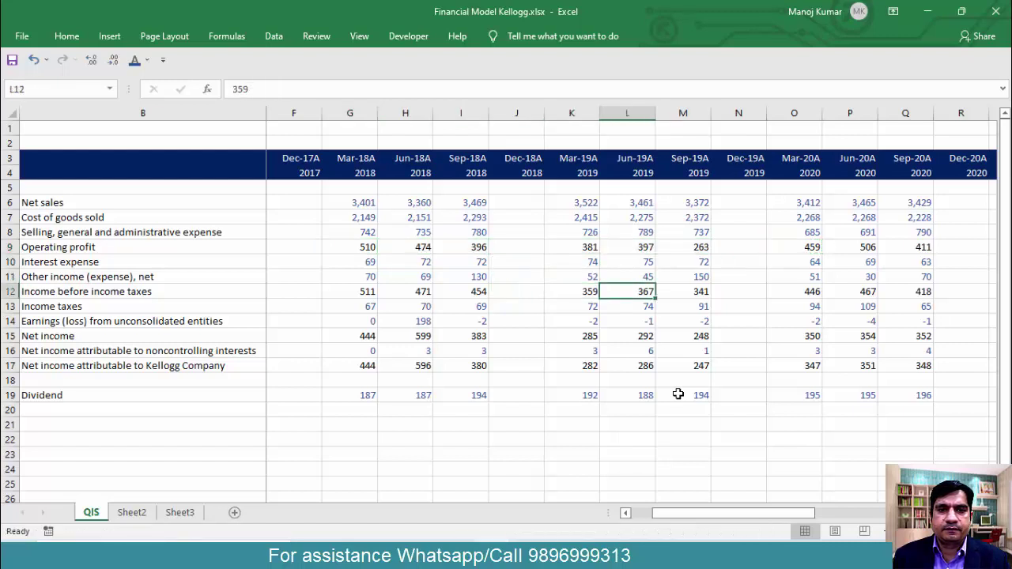
key(ctrl+c)
Paste the Income before income taxes formula over the hard-coded Mar-18A to Sep-18A values.
key(Left)
key(Left)
key(Left)
key(Left)
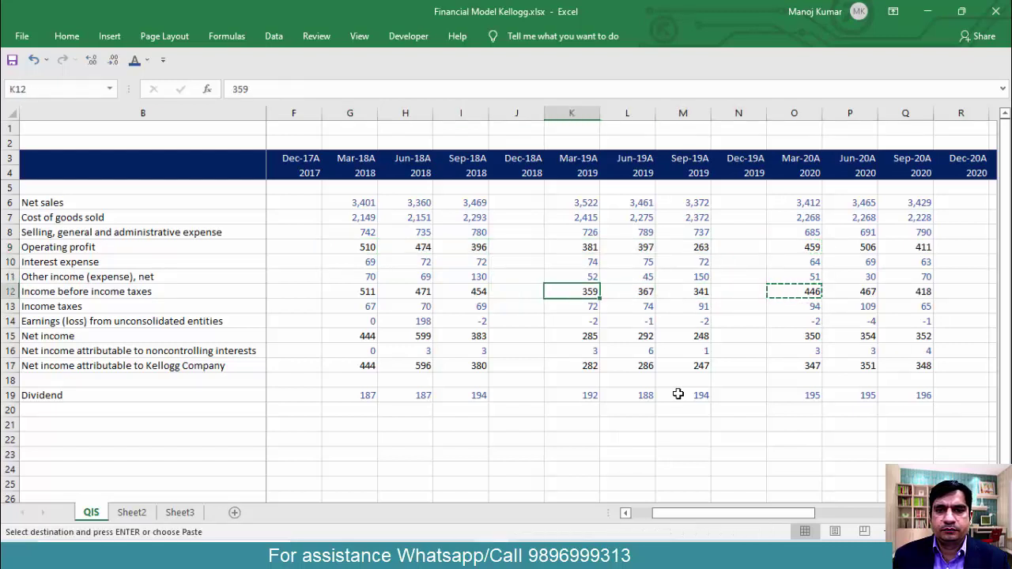
key(Left)
key(Left)
key(Left)
key(Left)
key(shift+Right)
key(shift+Right)
key(ctrl+v)
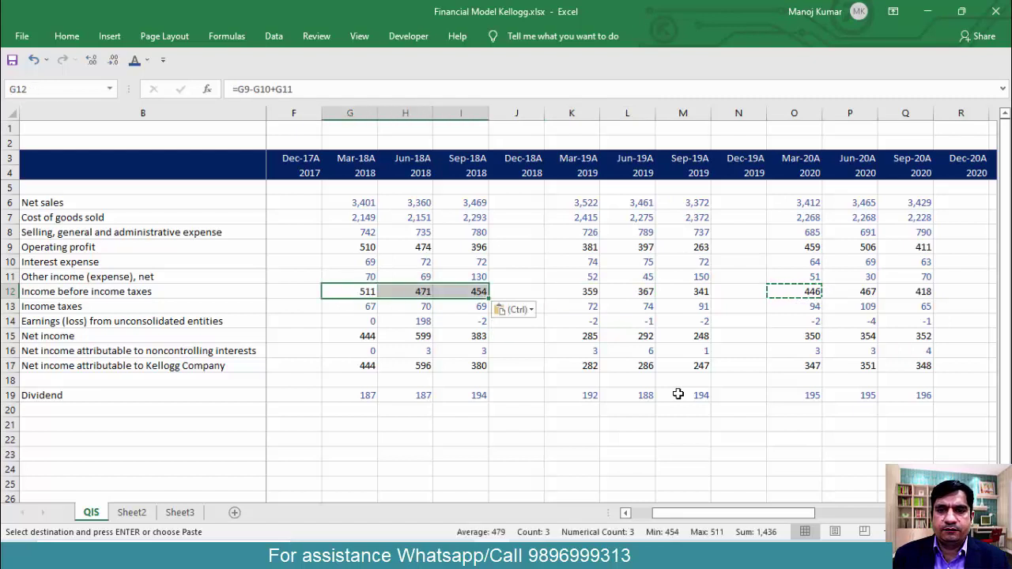
Paste the Income before income taxes formula over the hard-coded Mar-19A to Sep-19A values.
key(Right)
key(Right)
key(Right)
key(Right)
key(shift+Right)
key(shift+Right)
key(ctrl+v)
Copy the Net income formula from the Mar-20A column.
key(Down)
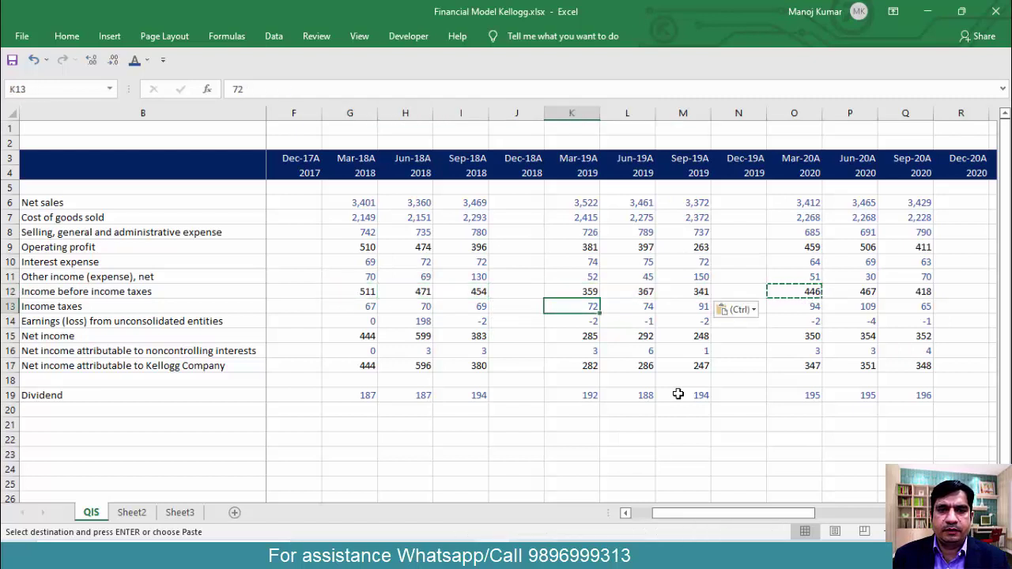
key(Down)
key(Down)
key(Right)
key(Right)
key(Right)
key(Right)
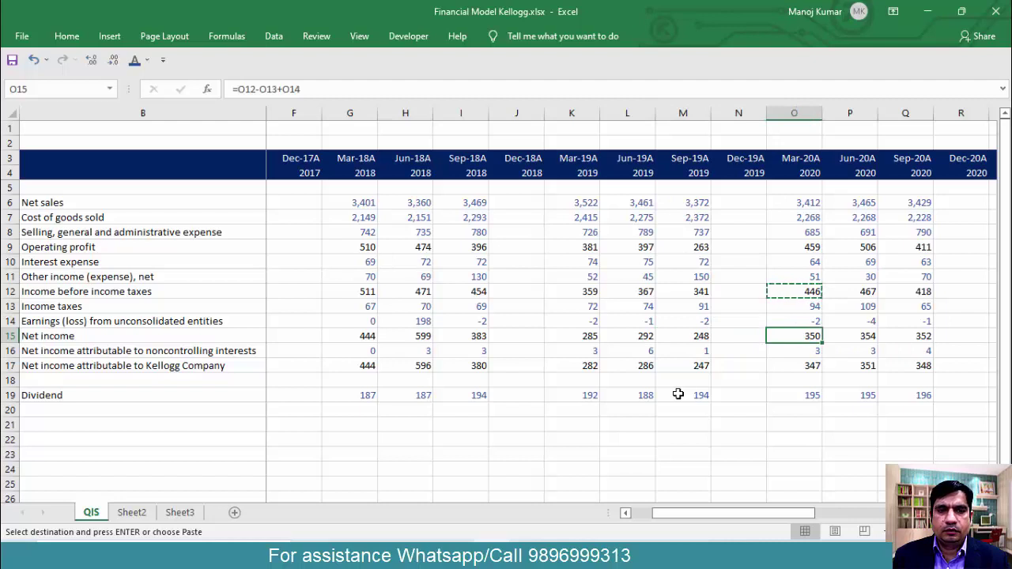
key(ctrl+c)
Paste the Net income formula over the hard-coded Mar-19A to Sep-19A values.
key(Left)
key(Left)
key(Left)
key(Left)
key(shift+Right)
key(shift+Right)
key(ctrl+v)
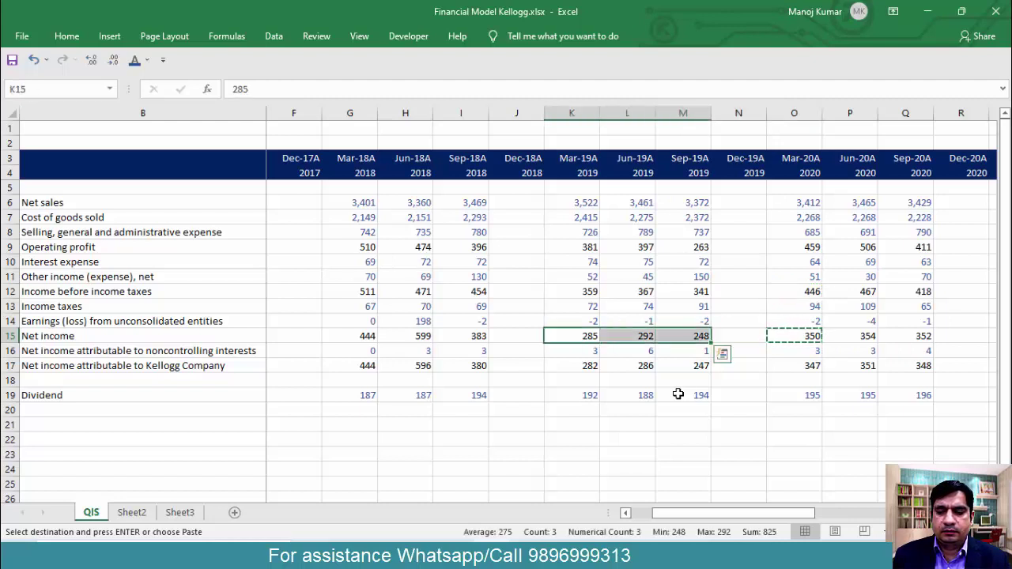
Paste the Net income formula over the hard-coded Mar-18A to Sep-18A values.
key(Right)
key(Right)
key(Left)
key(Left)
key(Left)
key(Left)
key(Left)
key(Left)
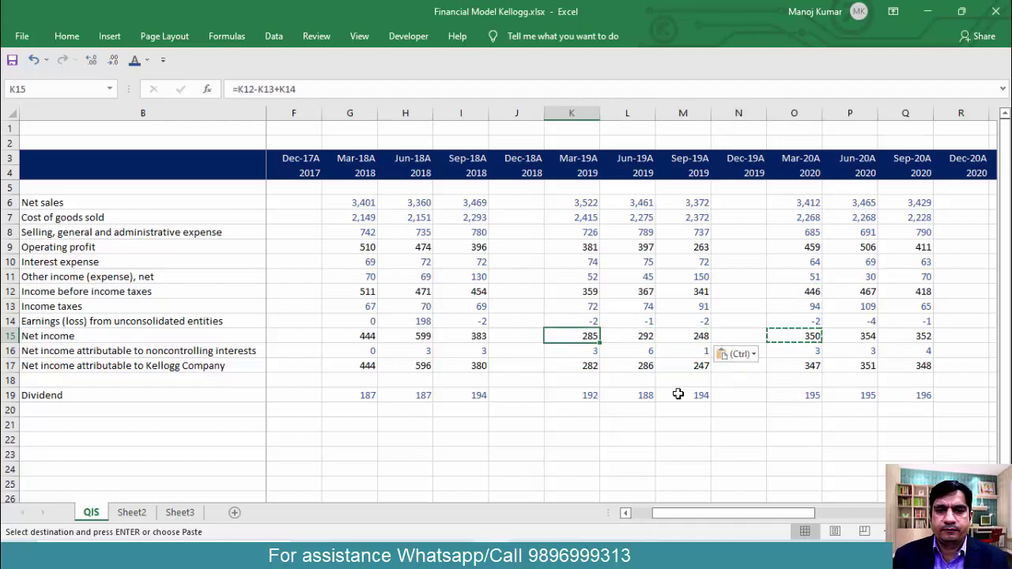
key(shift+Right)
key(shift+Right)
key(ctrl+v)
Copy the Mar-20A formula for net income attributable to Kellogg Company.
key(Down)
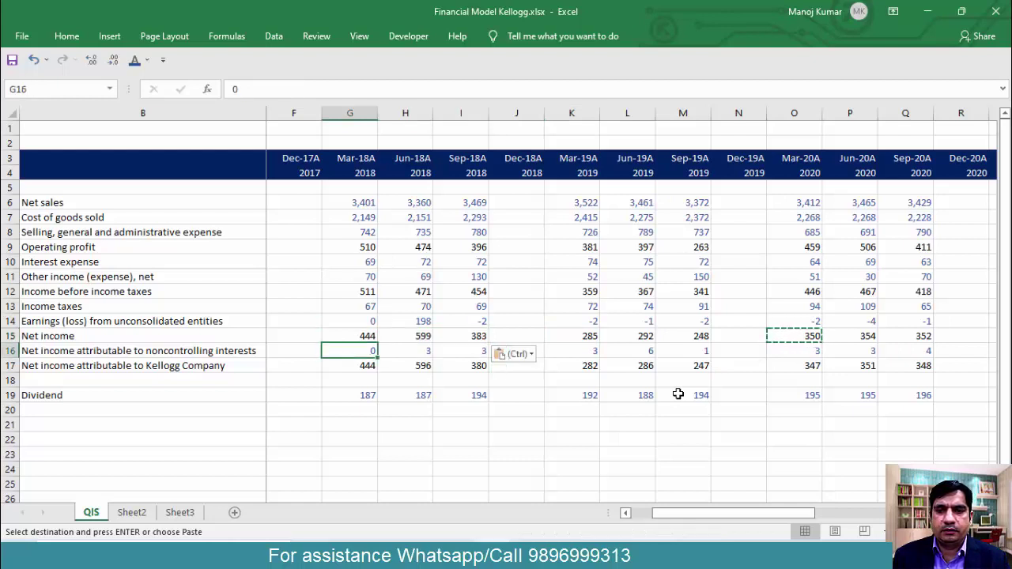
key(Down)
key(Right)
key(Right)
key(Right)
key(Right)
key(Right)
key(Right)
key(Right)
key(Right)
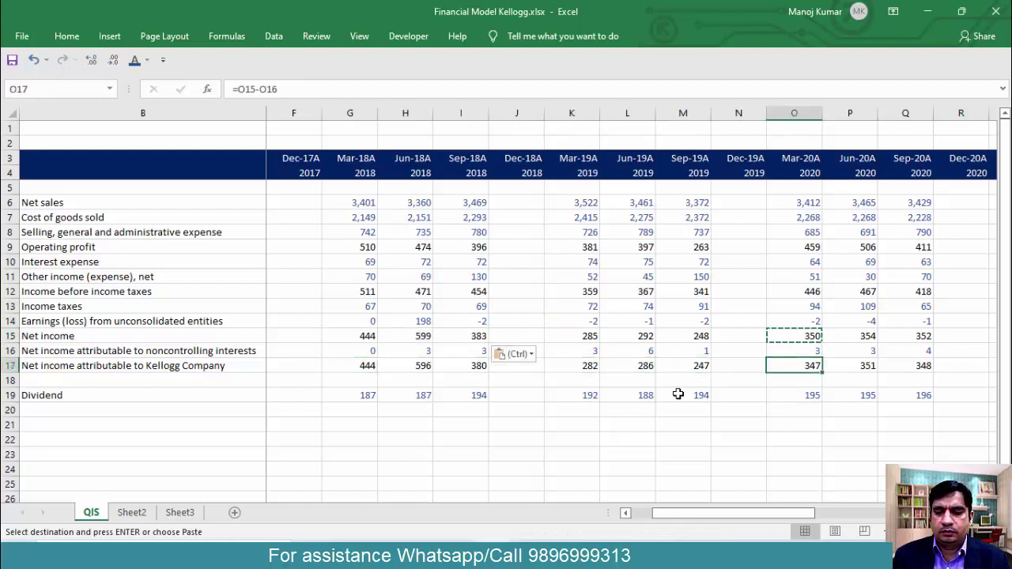
key(ctrl+c)
Paste the formula for net income attributable to Kellogg Company over the hard-coded Mar-18A to Sep-18A values.
key(Left)
key(Left)
key(Left)
key(Left)
key(Left)
key(Left)
key(Left)
key(Left)
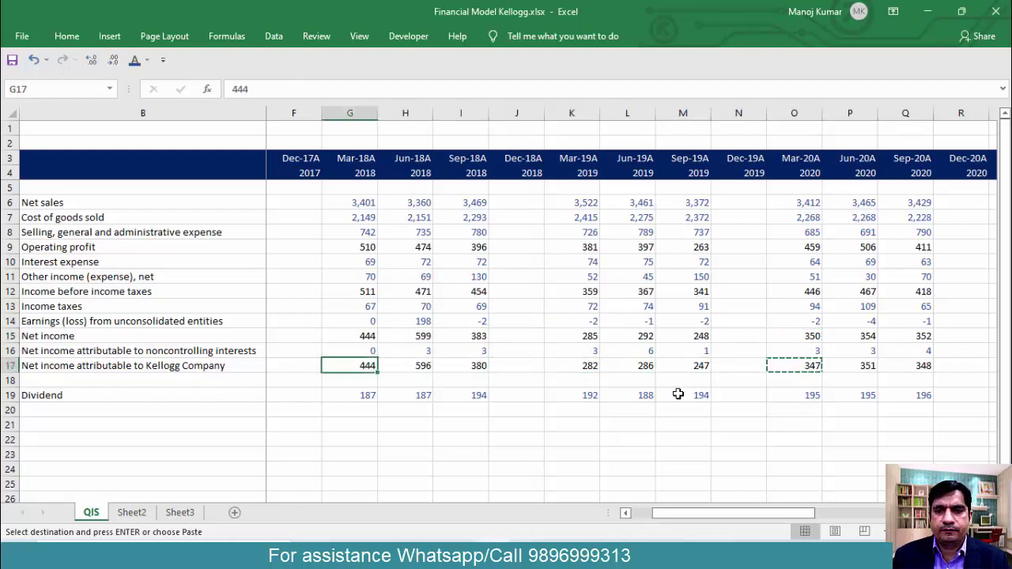
key(shift+Right)
key(shift+Right)
key(ctrl+v)
Paste the formula for net income attributable to Kellogg Company over the hard-coded Mar-19A to Sep-19A values.
key(Right)
key(Right)
key(Right)
key(Right)
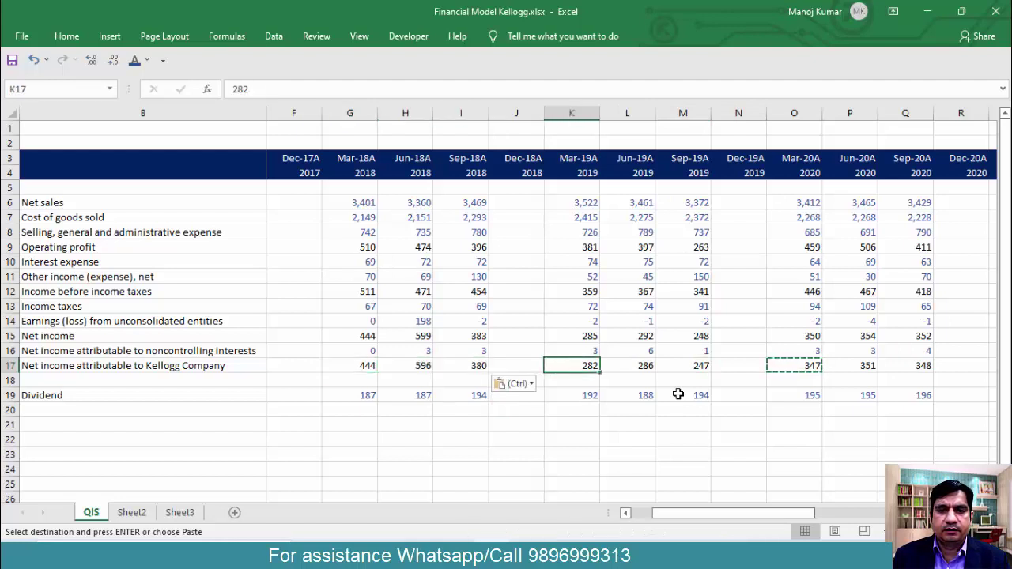
key(shift+Right)
key(shift+Right)
key(ctrl+v)
key(Escape)
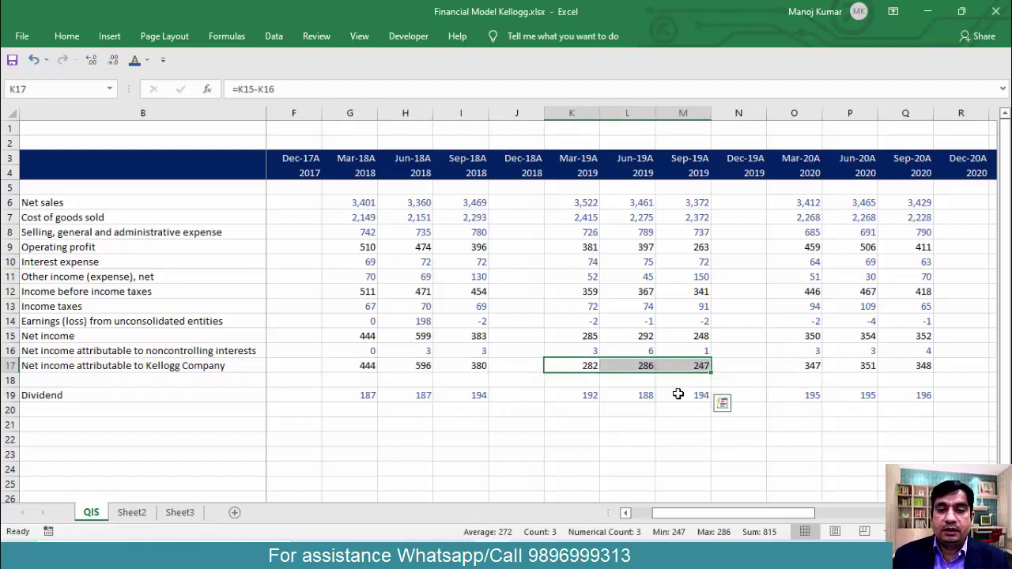
Select the empty Dec-18A cells from the Net sales row down to the Dividend row.
key(Up)
key(Left)
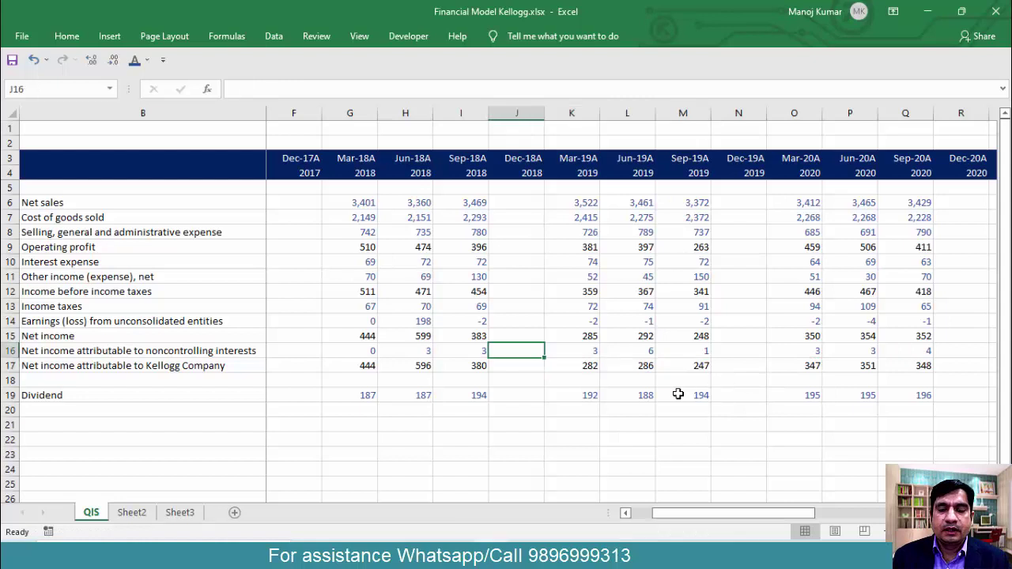
key(Up)
key(Up)
key(Up)
key(Up)
key(Up)
key(Up)
key(Up)
key(Up)
key(Up)
key(Up)
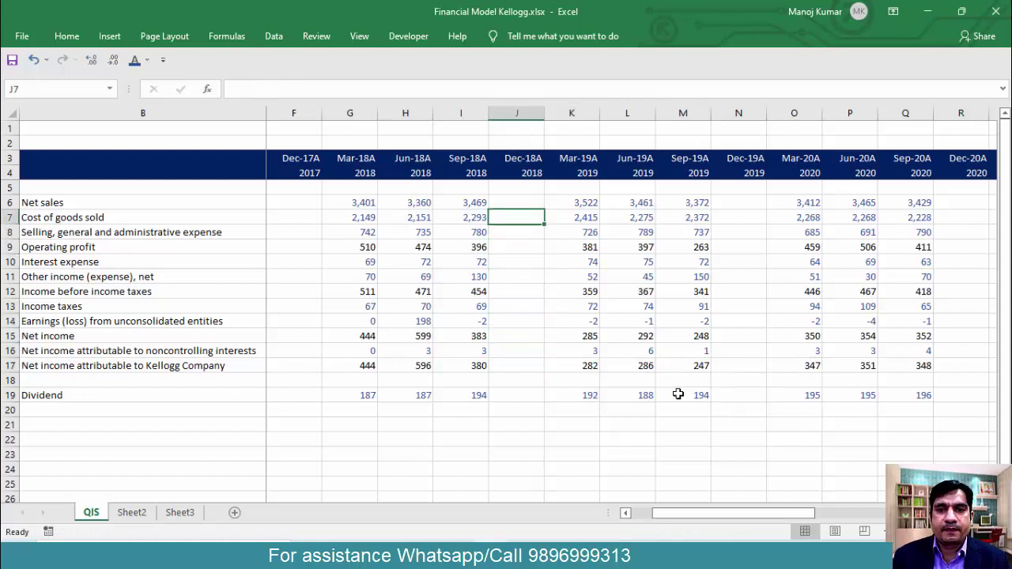
key(shift+Down)
key(shift+Down)
key(shift+Down)
key(shift+Down)
key(shift+Down)
key(shift+Down)
key(shift+Down)
key(shift+Down)
key(shift+Down)
key(shift+Down)
key(shift+Down)
key(shift+Down)
key(shift+Down)
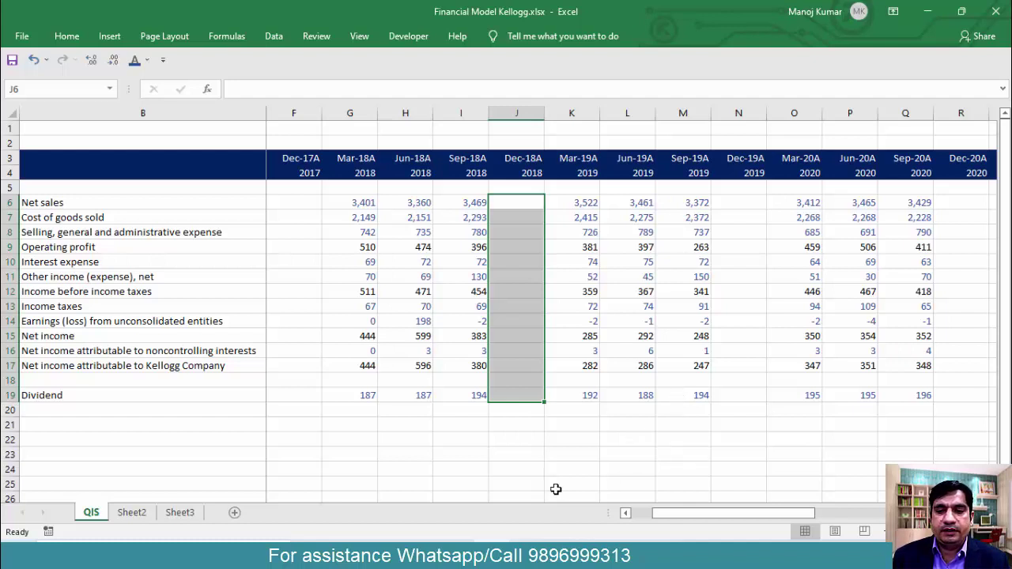
Rename Sheet2 as AIS for the annual income statement.
click(147, 512)
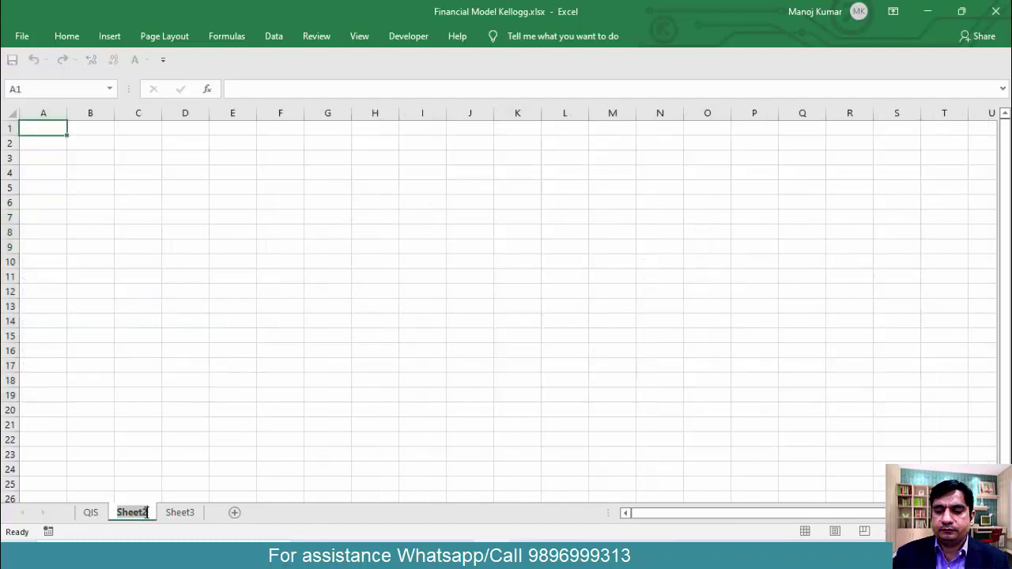
text(AIS)
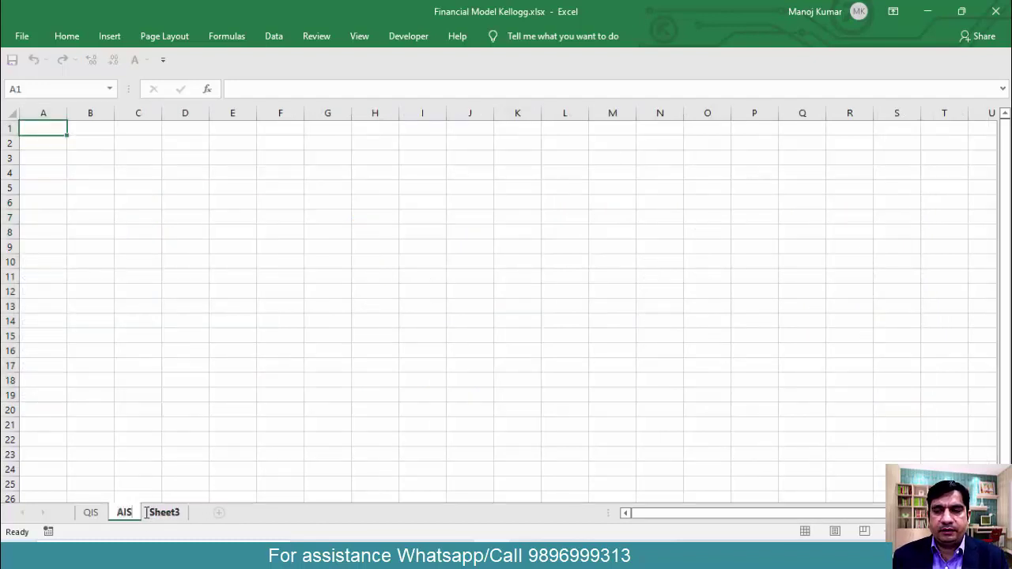
key(Return)
key(Right)
key(Right)
key(Right)
key(Down)
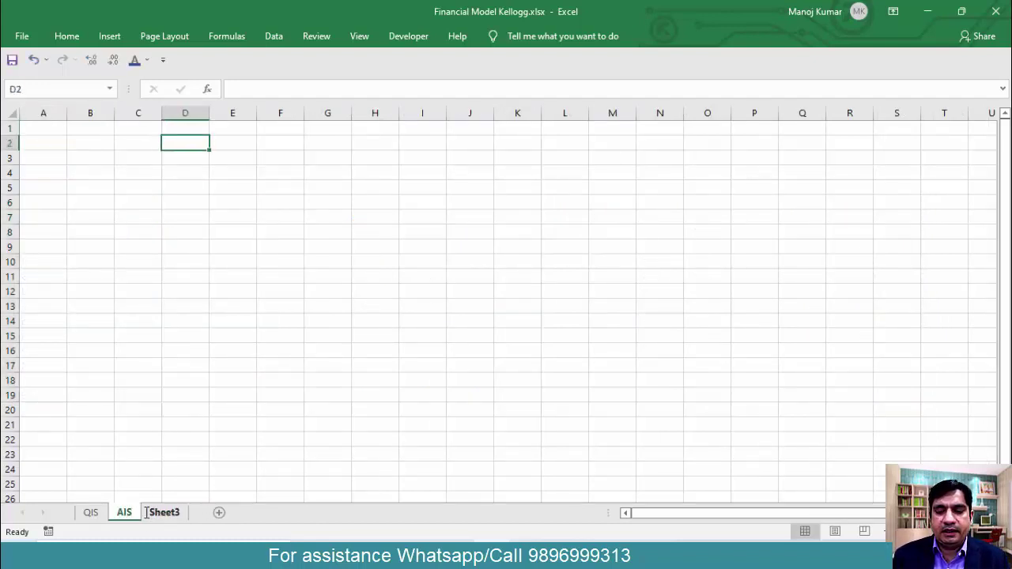
key(ctrl+space)
key(Down)
key(Up)
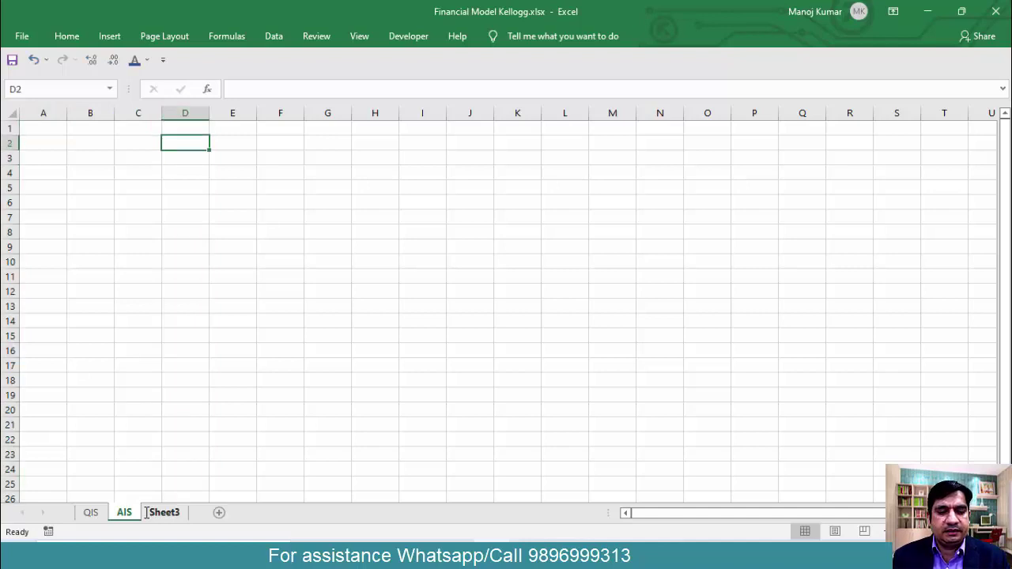
text(10000)
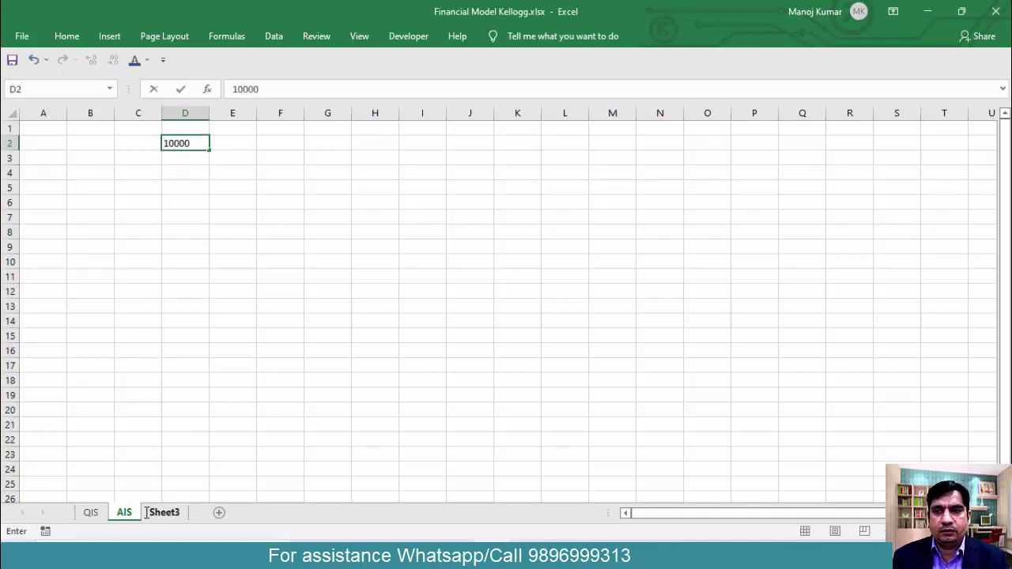
key(Return)
key(Up)
key(Left)
key(Left)
text(Sales)
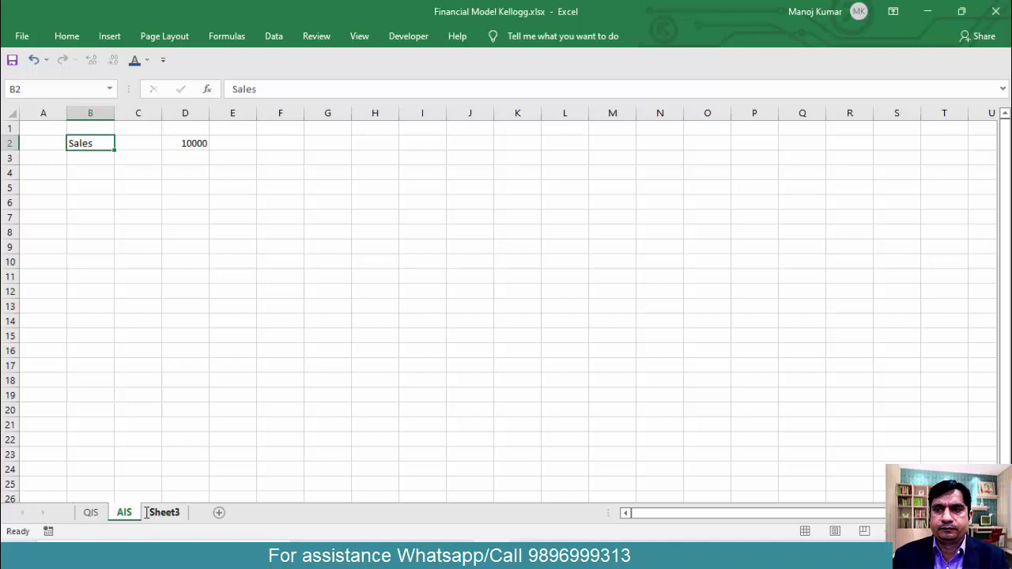
key(Return)
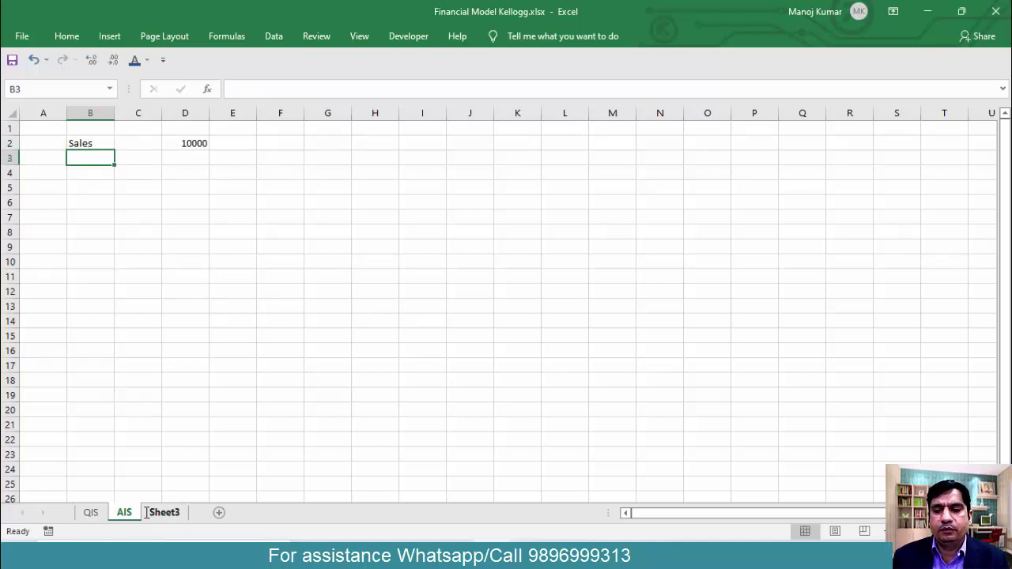
key(ctrl+z)
key(ctrl+z)
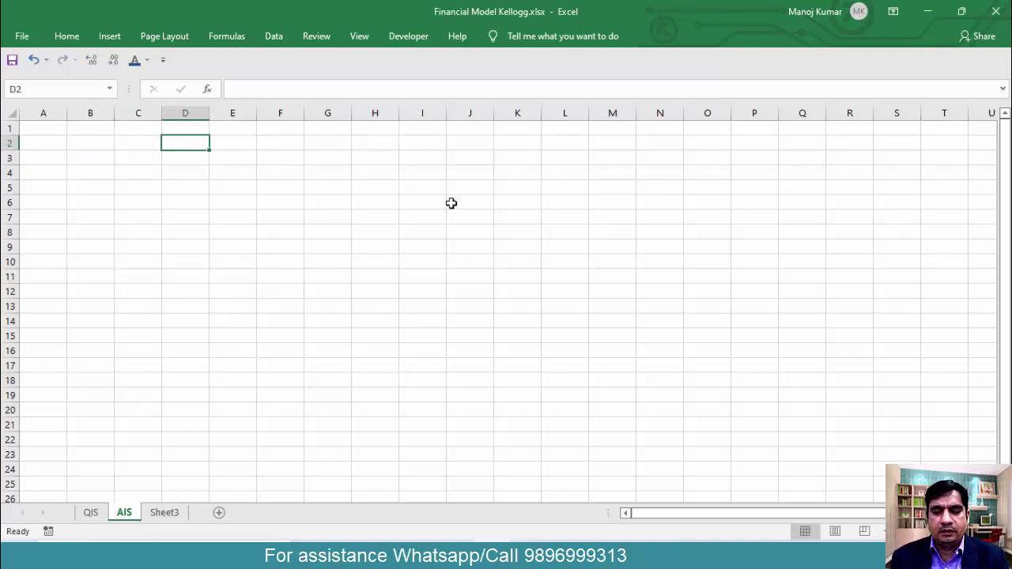
Enter 12000 in cell D2 of the AIS sheet as a sample annual sales figure.
text(12)
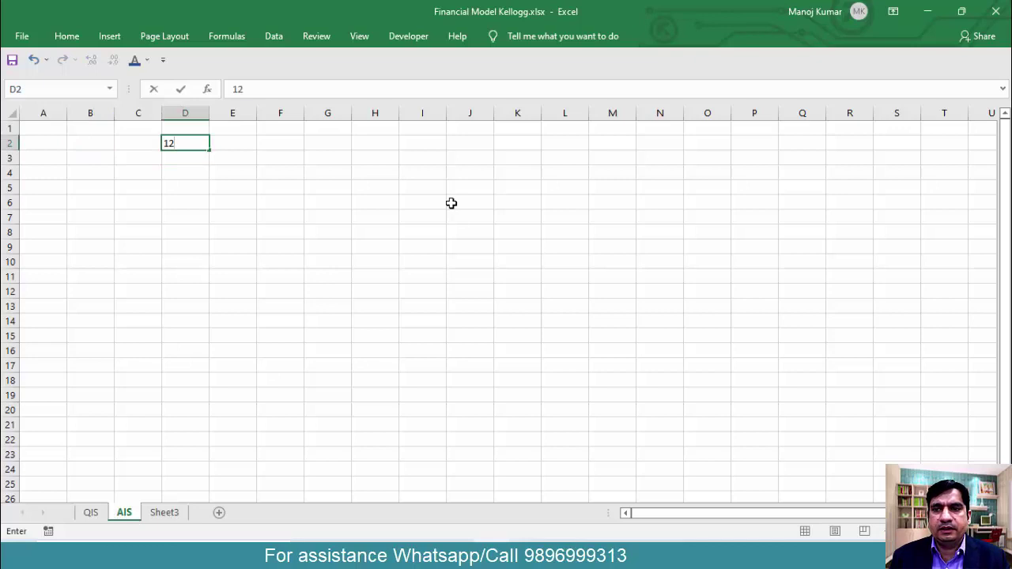
text(000)
key(Return)
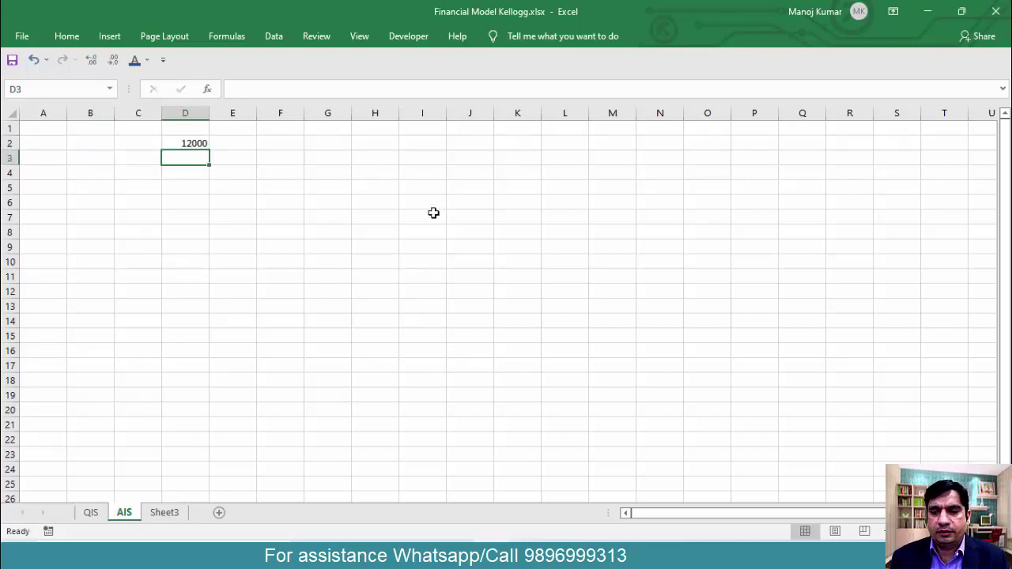
Try deriving Dec-18A Net sales on the QIS sheet with =AIS!D2-SUM(QIS!G6:I6), and clear the trial formula.
click(92, 512)
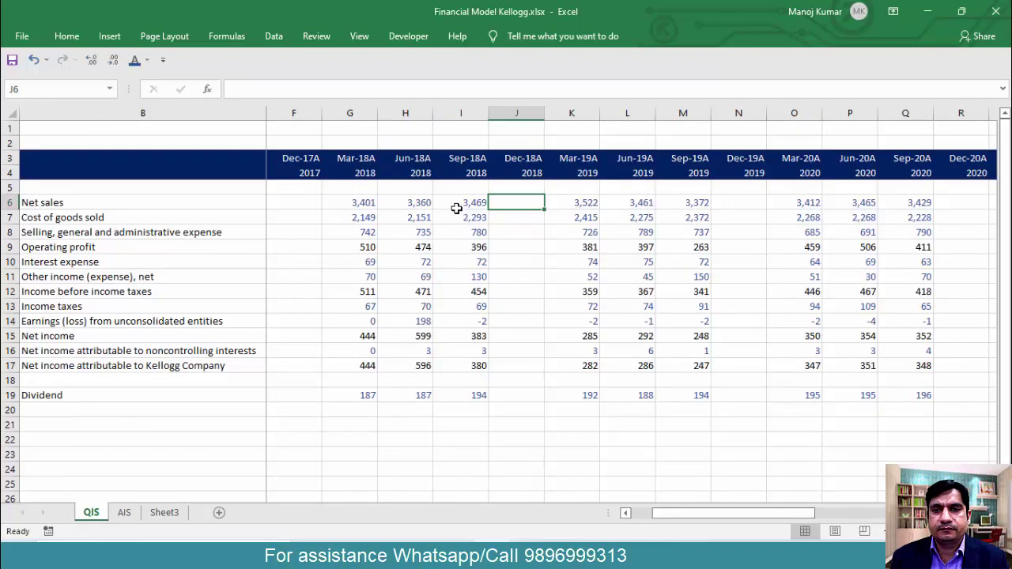
text(=)
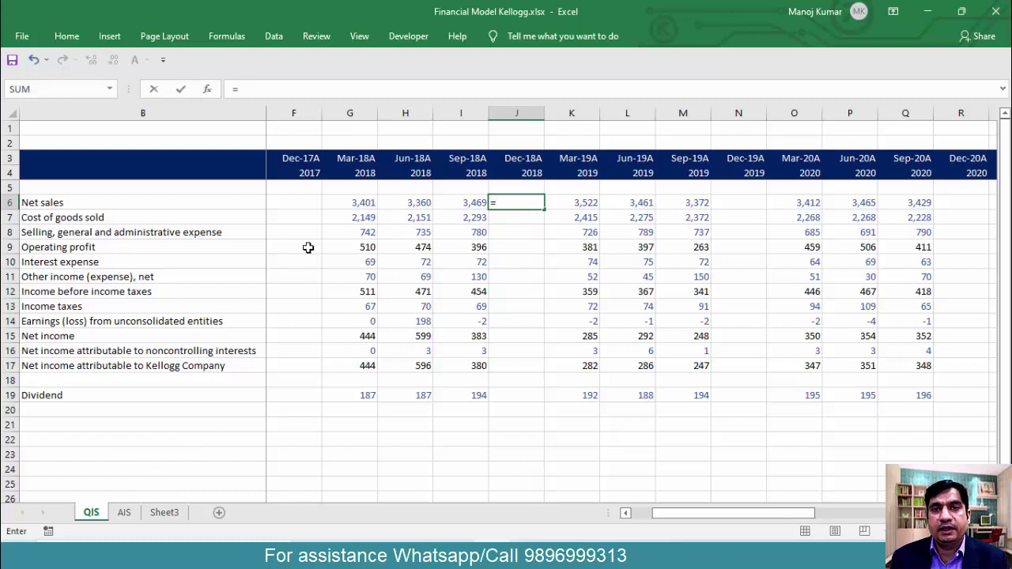
click(124, 512)
click(183, 144)
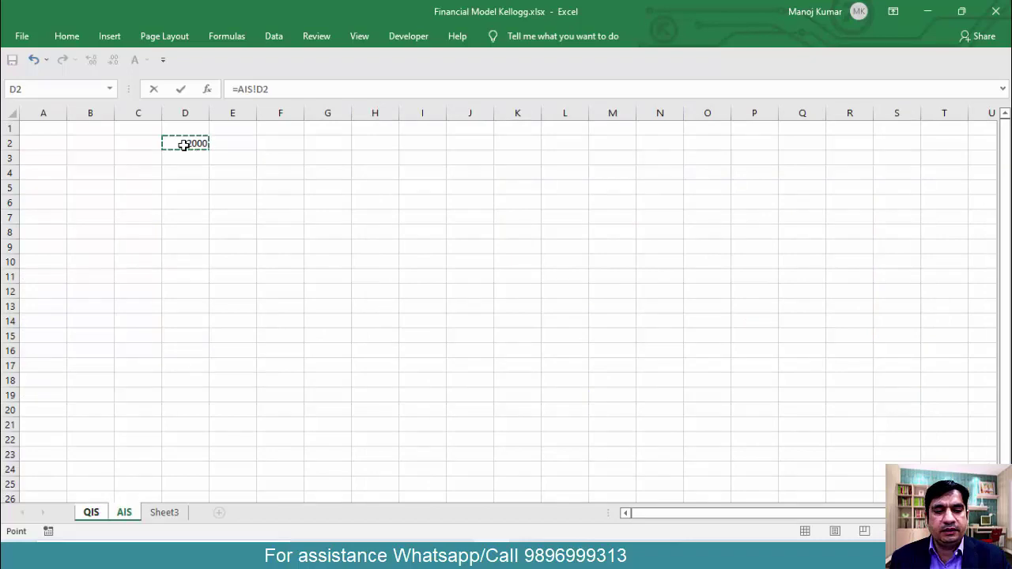
text(-sum()
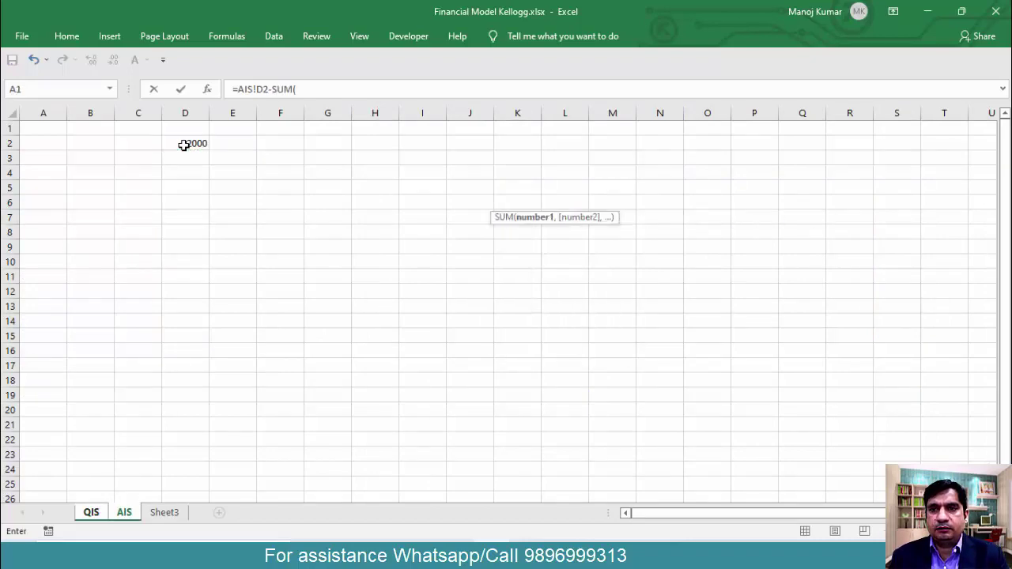
click(92, 513)
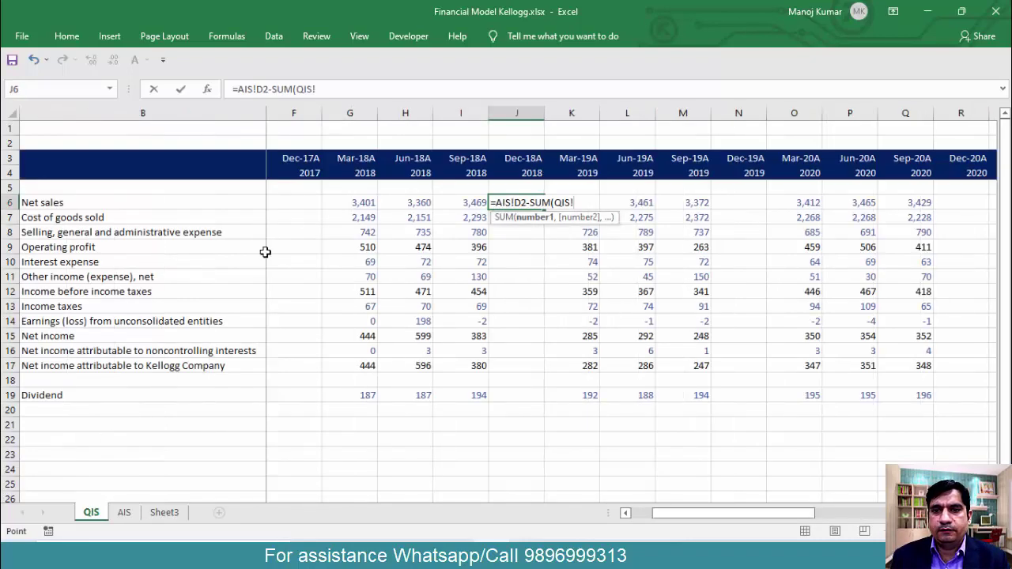
drag(350, 203, 448, 204)
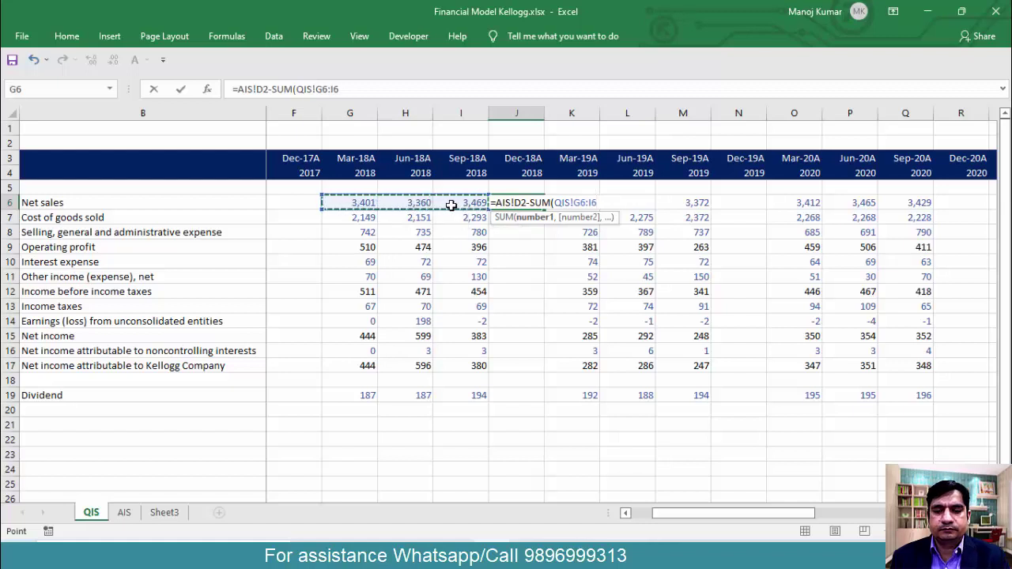
text())
key(ctrl+Return)
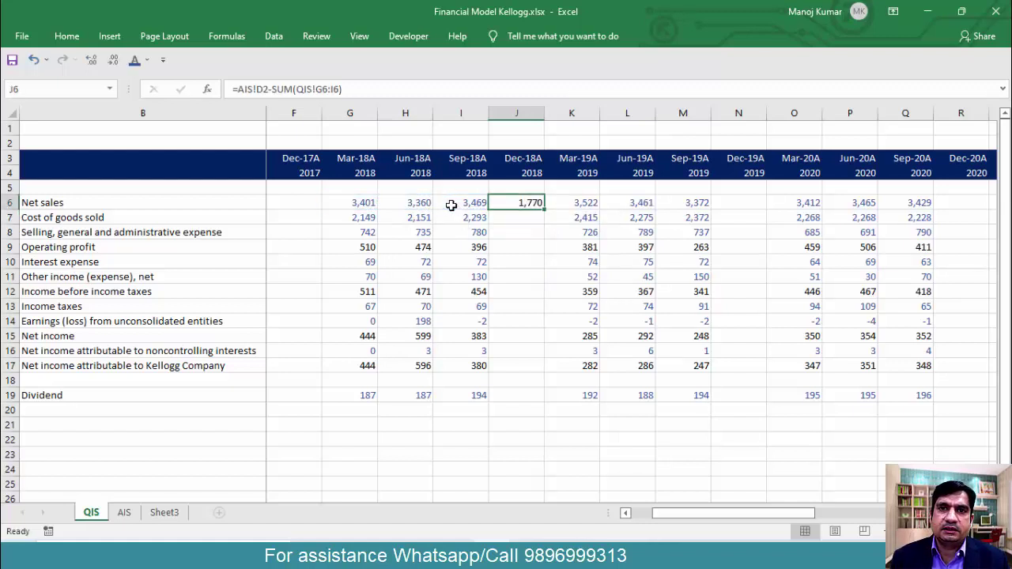
key(Delete)
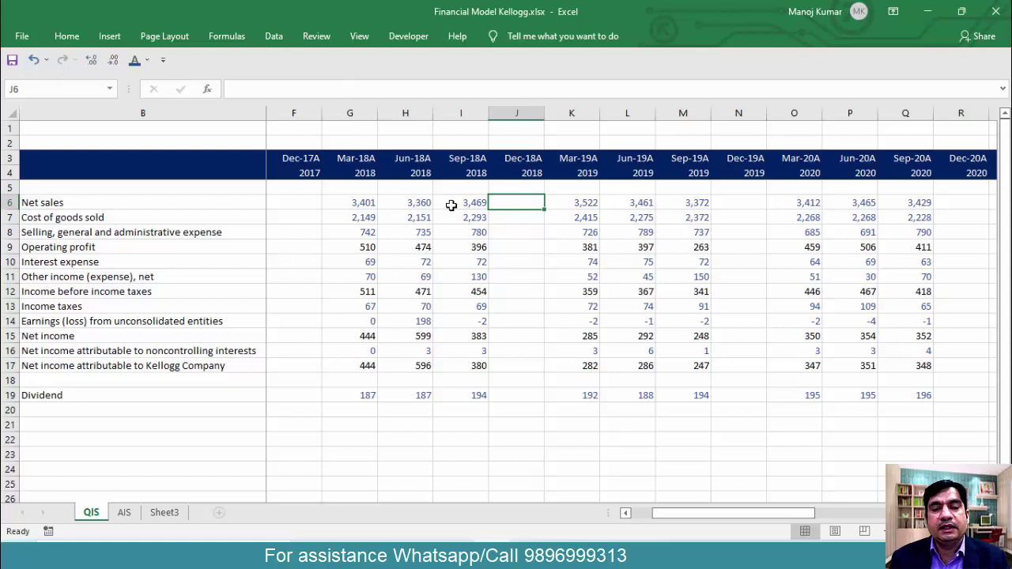